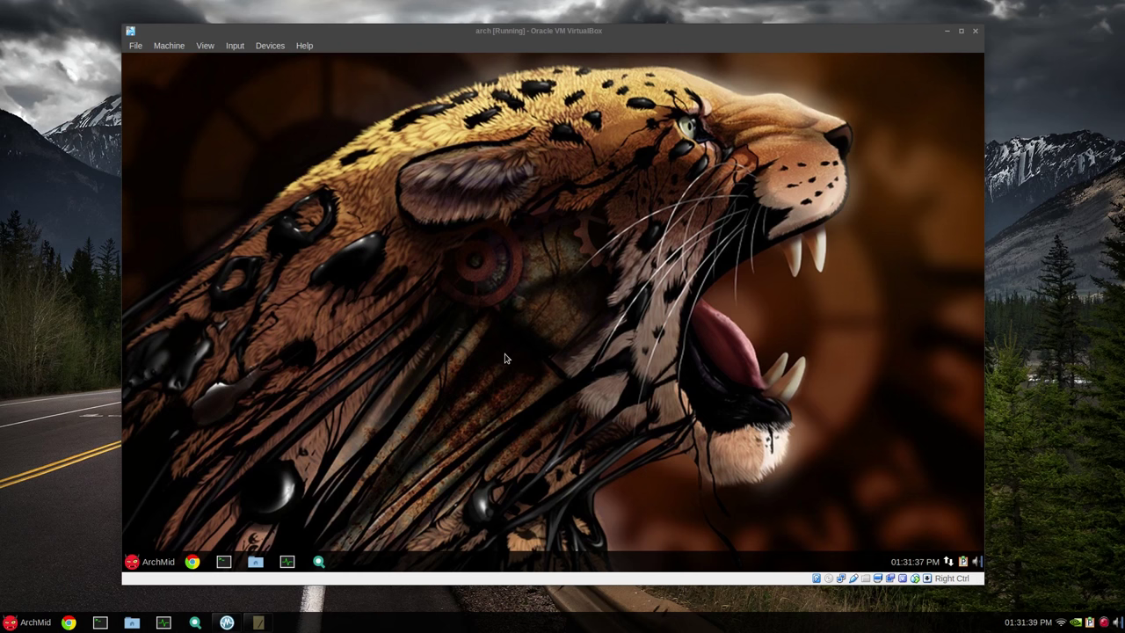
# - Bring up the Easy MPD notes and scroll through them to review the setup steps
pyautogui.click(258, 622)
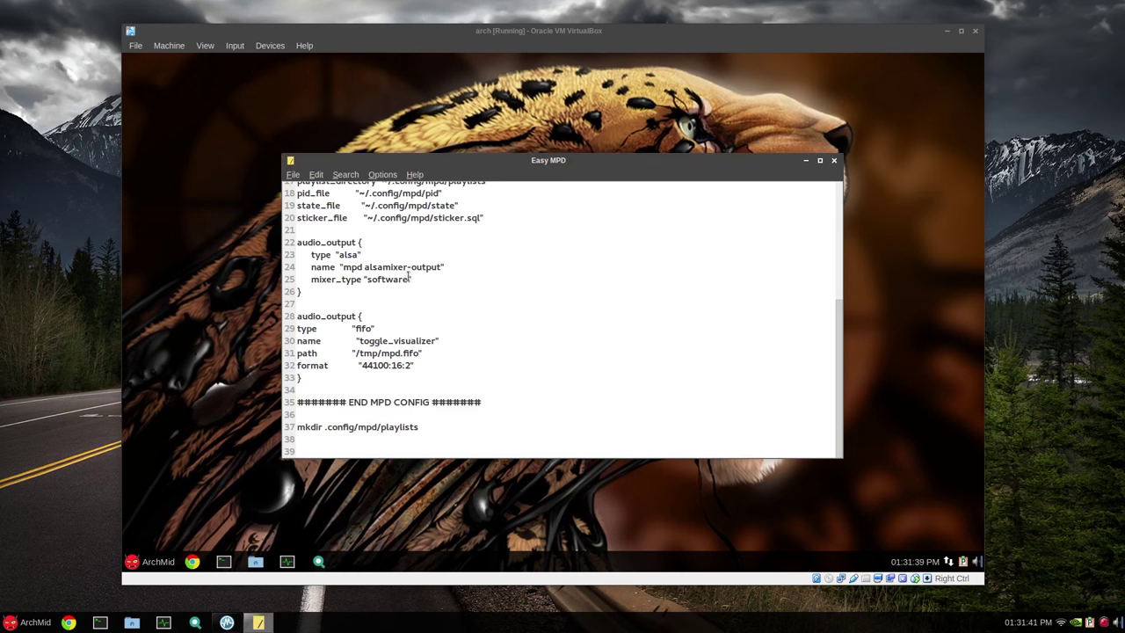
pyautogui.scroll(4, 449, 273)
pyautogui.scroll(2, 449, 274)
pyautogui.scroll(-3, 467, 252)
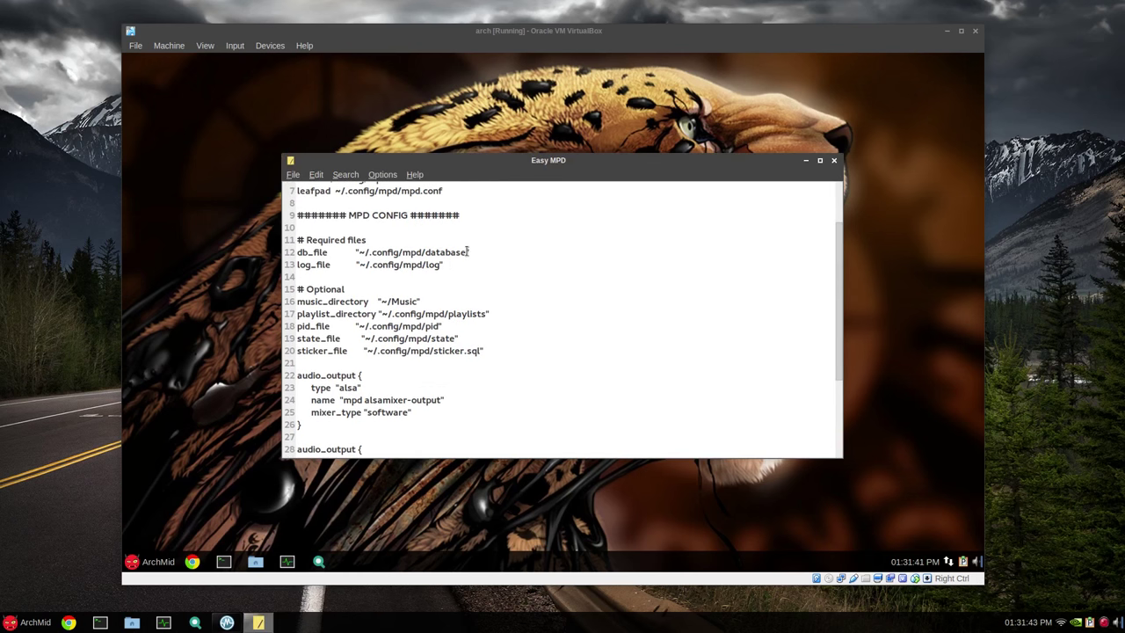
pyautogui.scroll(-4, 378, 255)
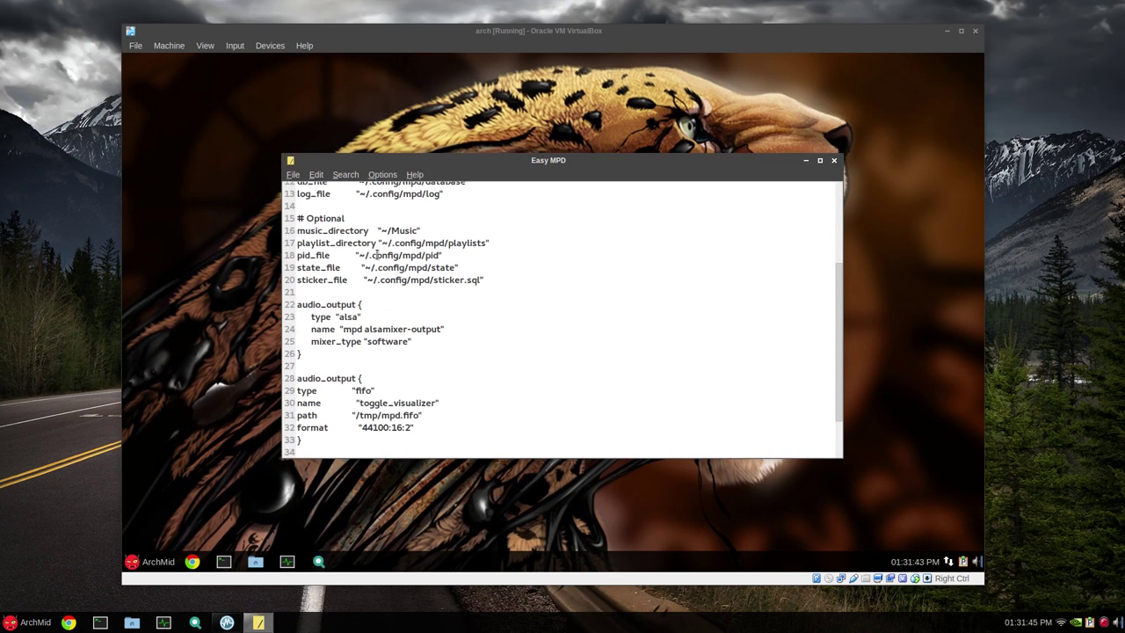
pyautogui.scroll(3, 378, 401)
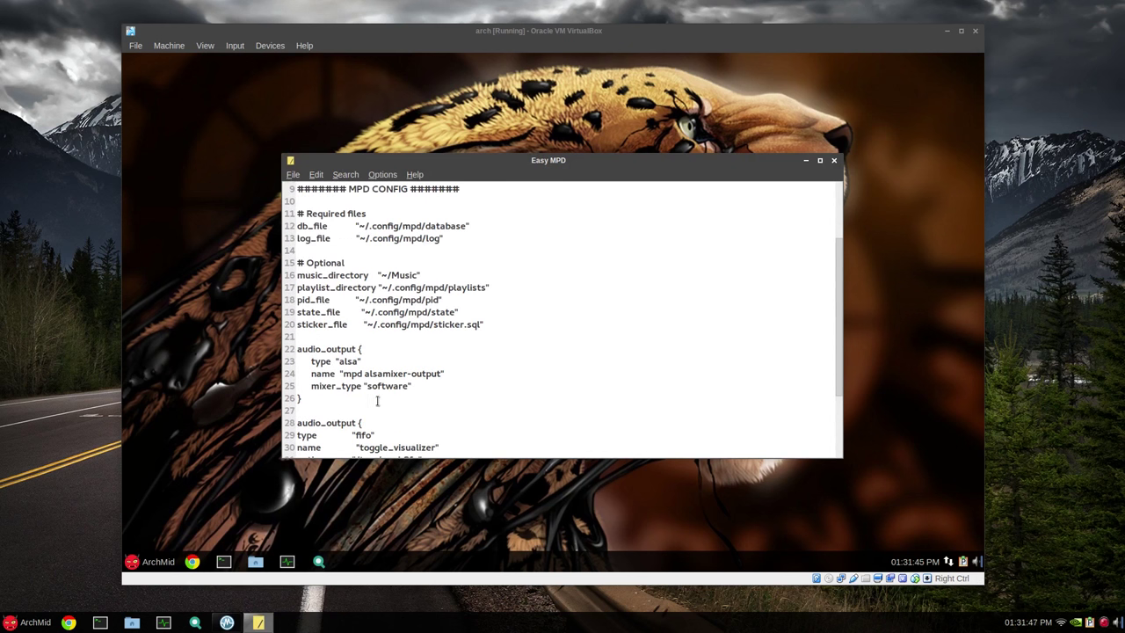
pyautogui.scroll(1, 439, 392)
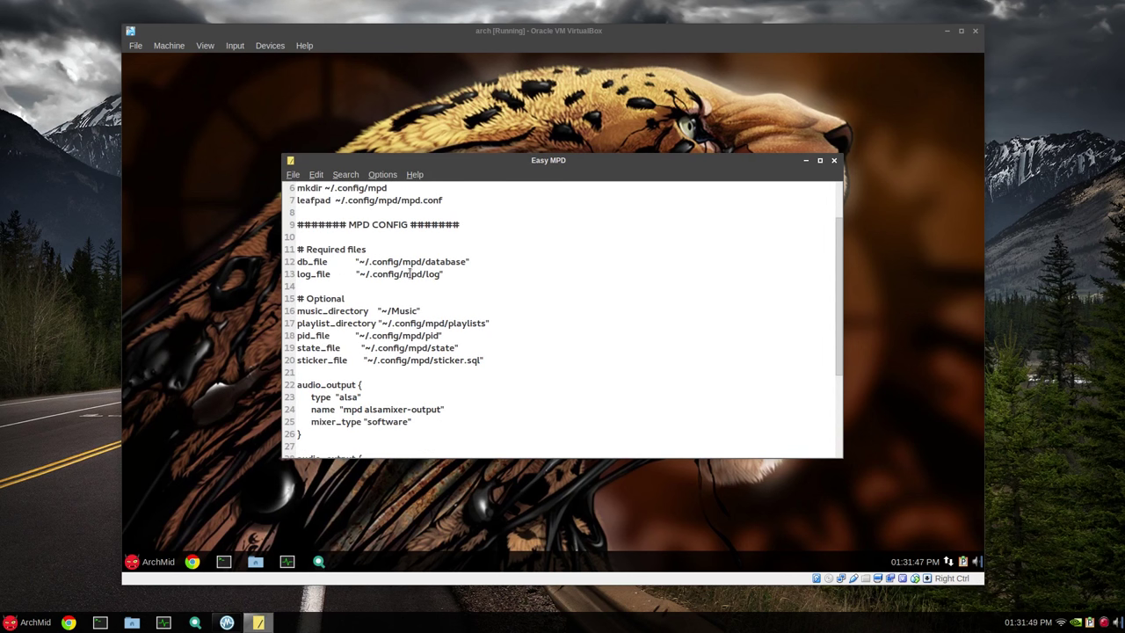
pyautogui.scroll(-3, 470, 323)
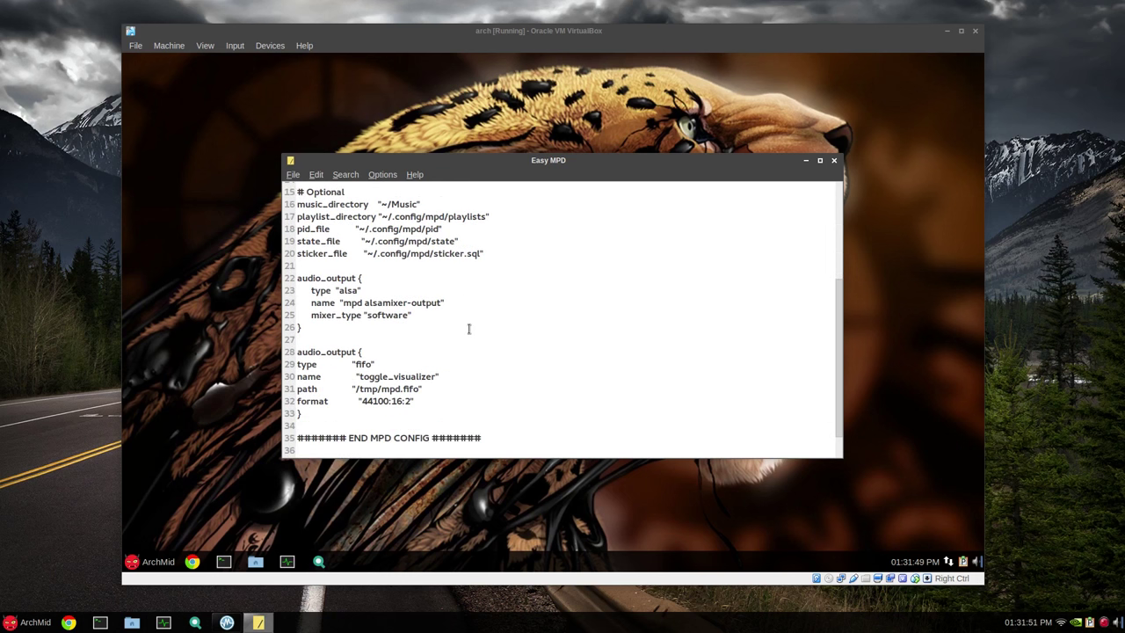
pyautogui.scroll(5, 470, 328)
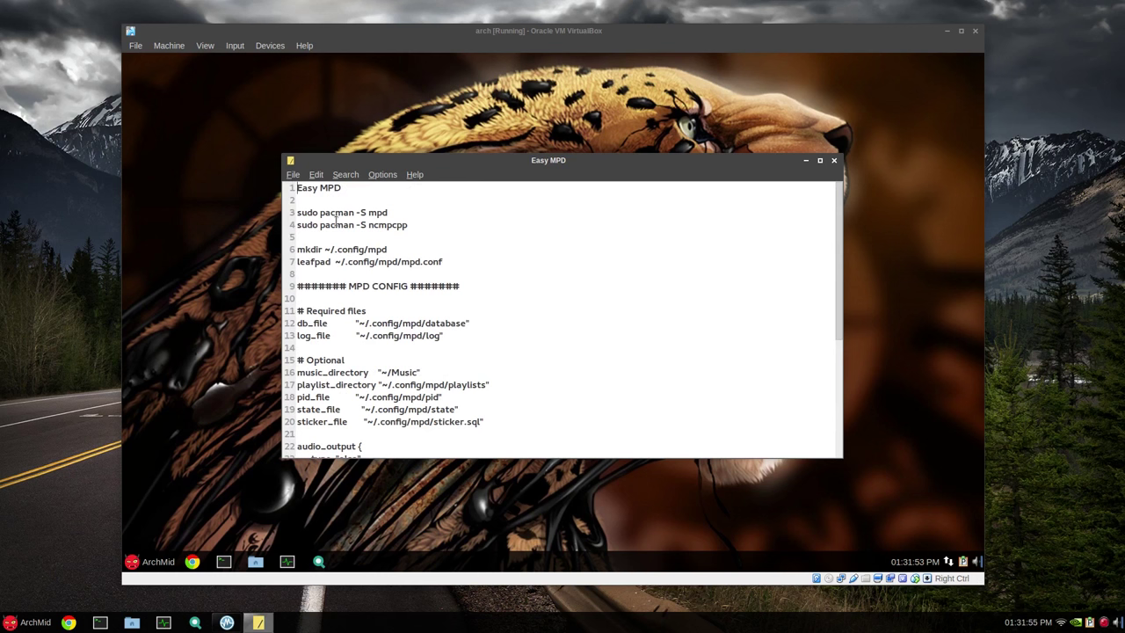
# - Move the Easy MPD notes to the top-left corner and shift the VirtualBox window right
pyautogui.moveTo(580, 167); pyautogui.dragTo(298, 14)
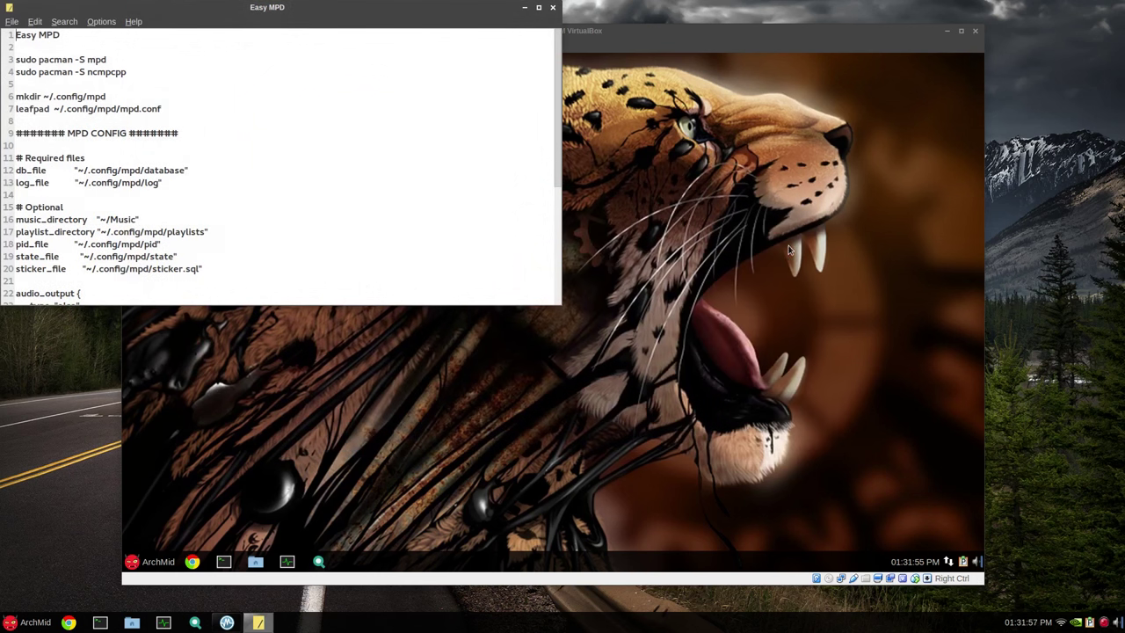
pyautogui.click(613, 189)
pyautogui.moveTo(516, 39); pyautogui.dragTo(627, 65)
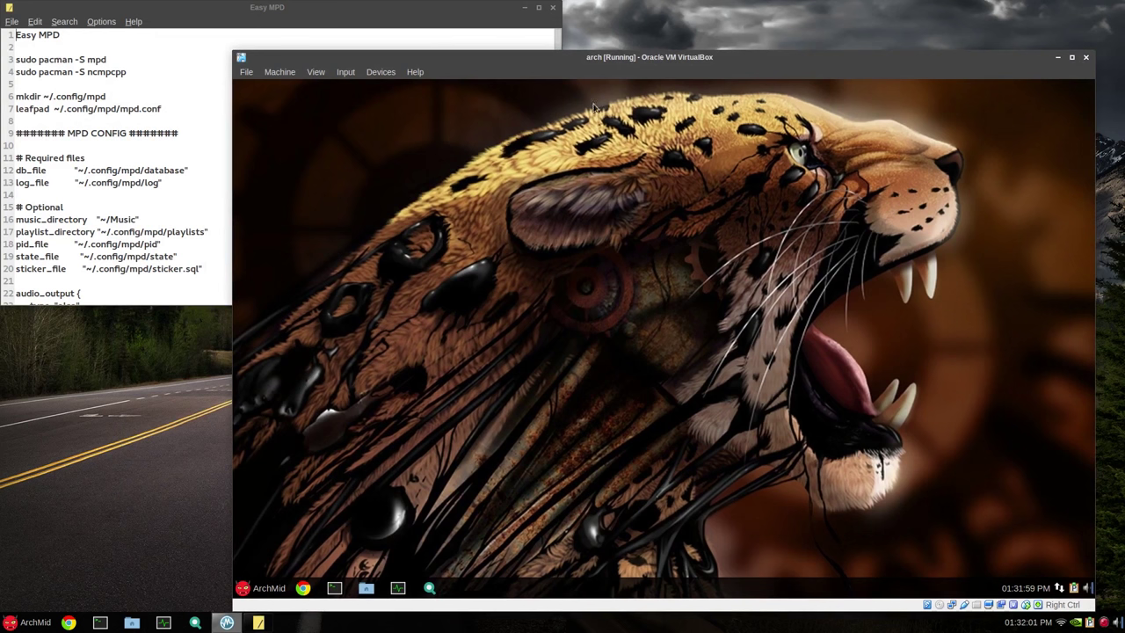
pyautogui.moveTo(598, 57)
pyautogui.mouseDown()
pyautogui.moveTo(719, 48)
pyautogui.moveTo(654, 38)
pyautogui.mouseUp()
pyautogui.click(133, 71)
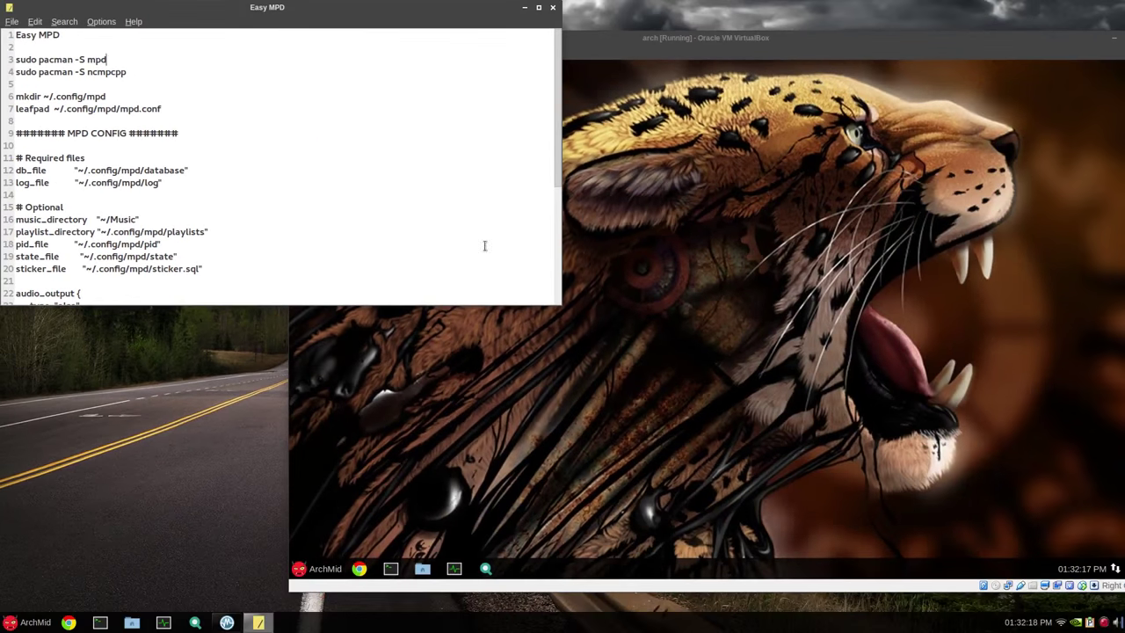
pyautogui.click(675, 294)
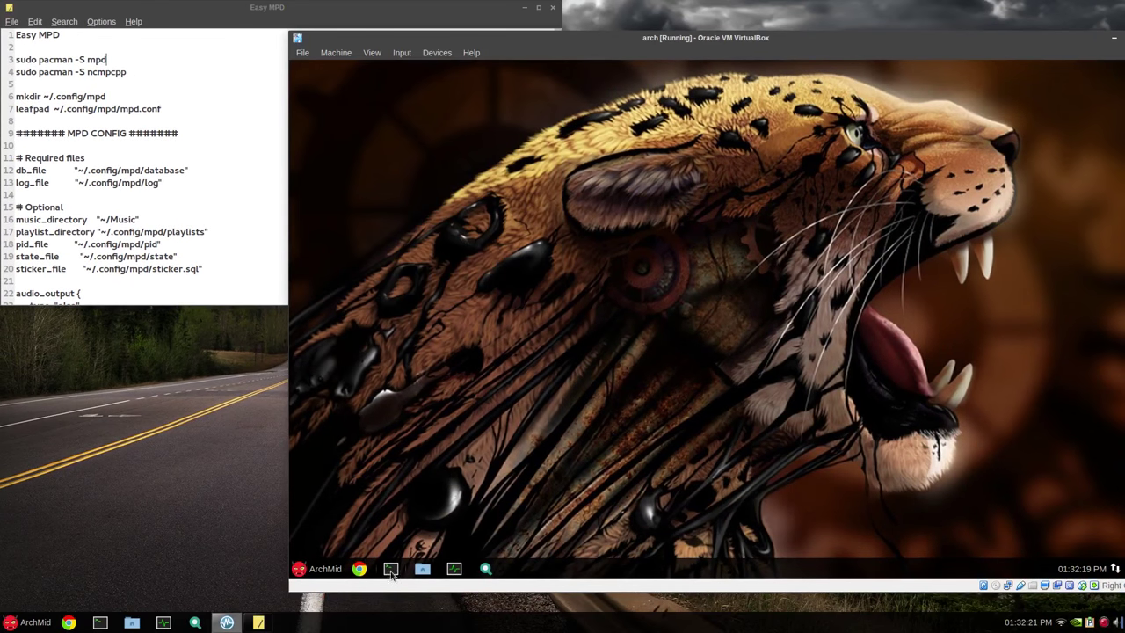
# - Install mpd in the VM by running 'sudo pacman -S mpd' taken from the notes
pyautogui.click(390, 569)
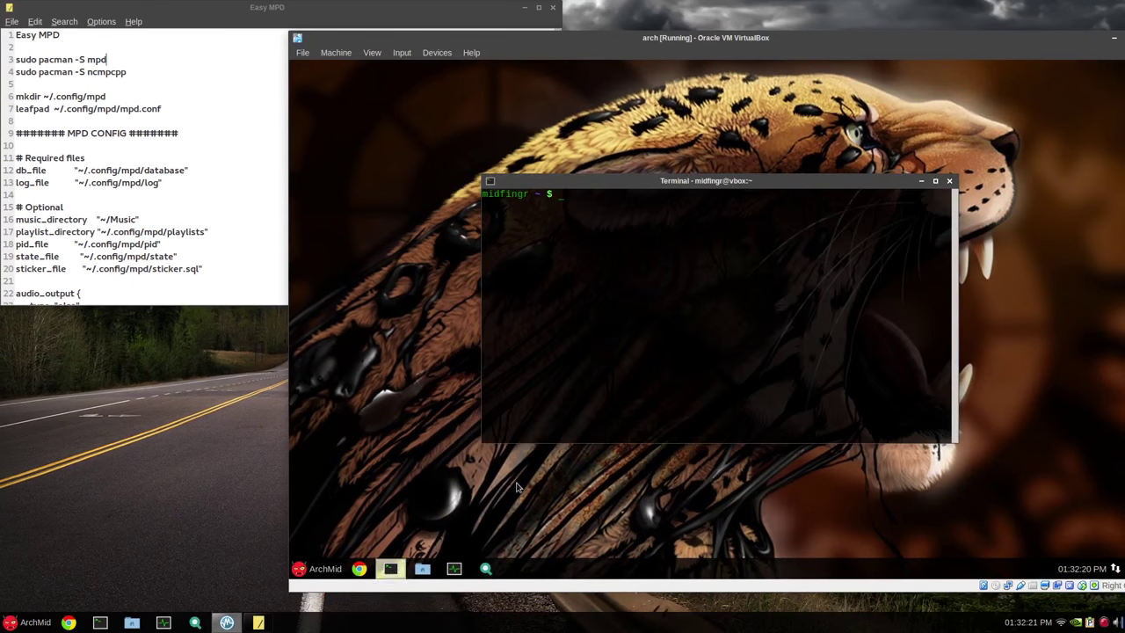
pyautogui.tripleClick(99, 60)
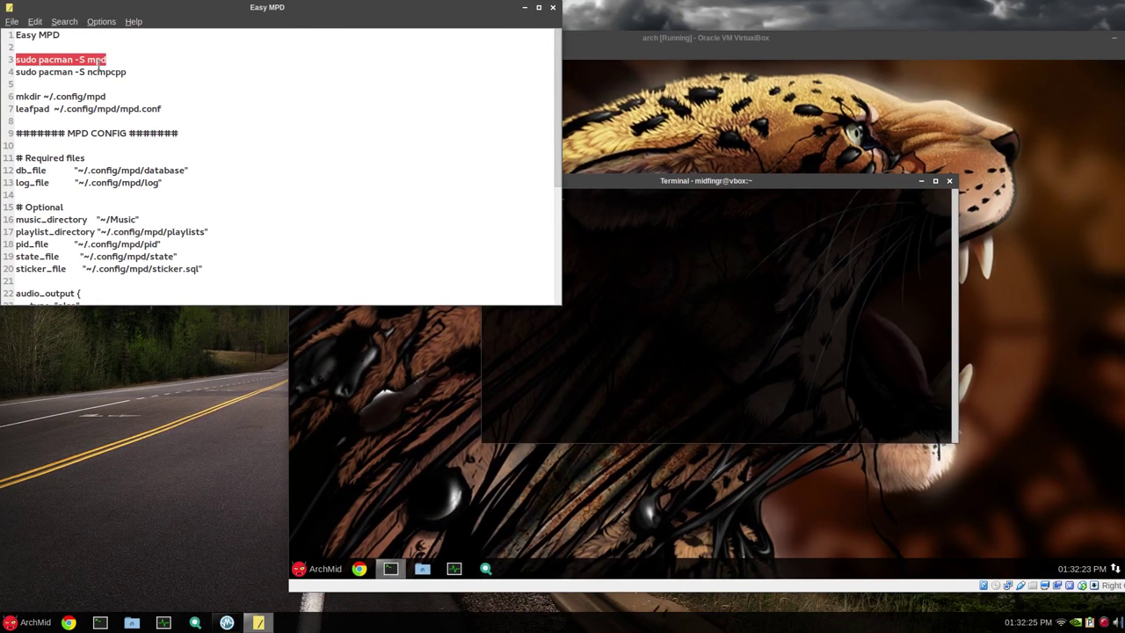
pyautogui.click(619, 201)
pyautogui.rightClick(619, 200)
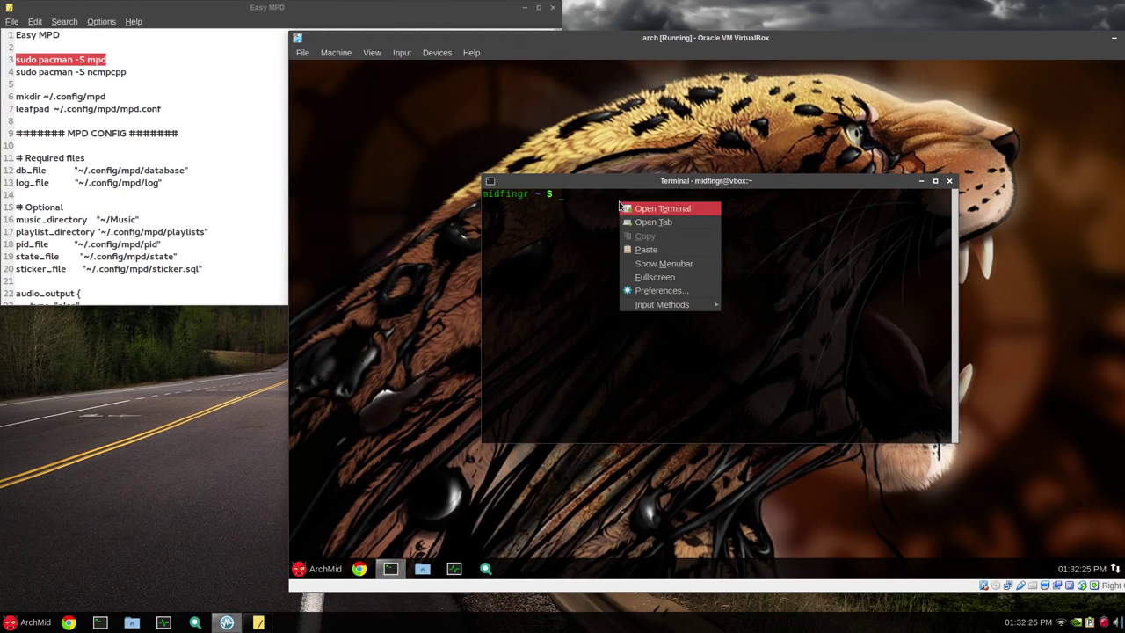
pyautogui.click(648, 247)
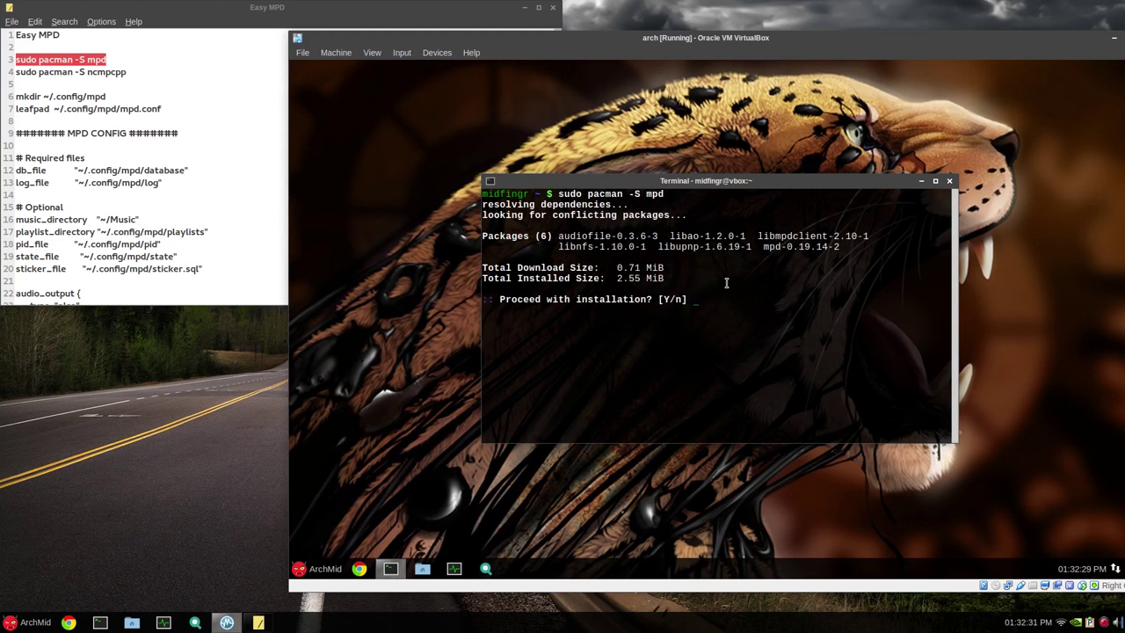
pyautogui.press('Return')
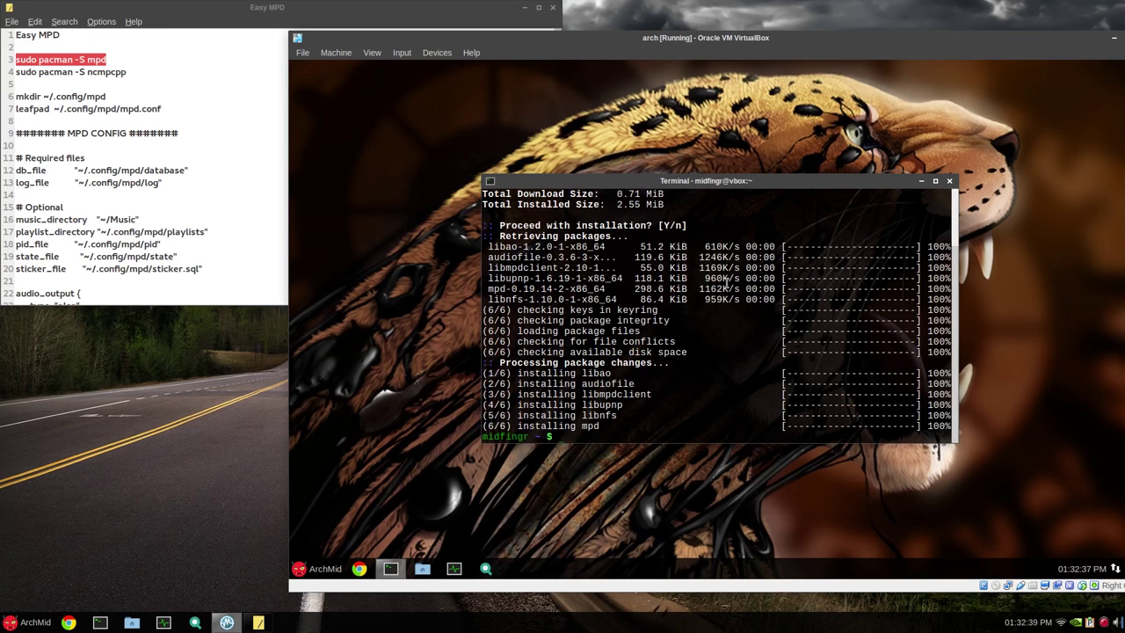
# - Install ncmpcpp with 'sudo pacman -S ncmpcpp', confirming the boost-libs dependency
pyautogui.click(116, 76)
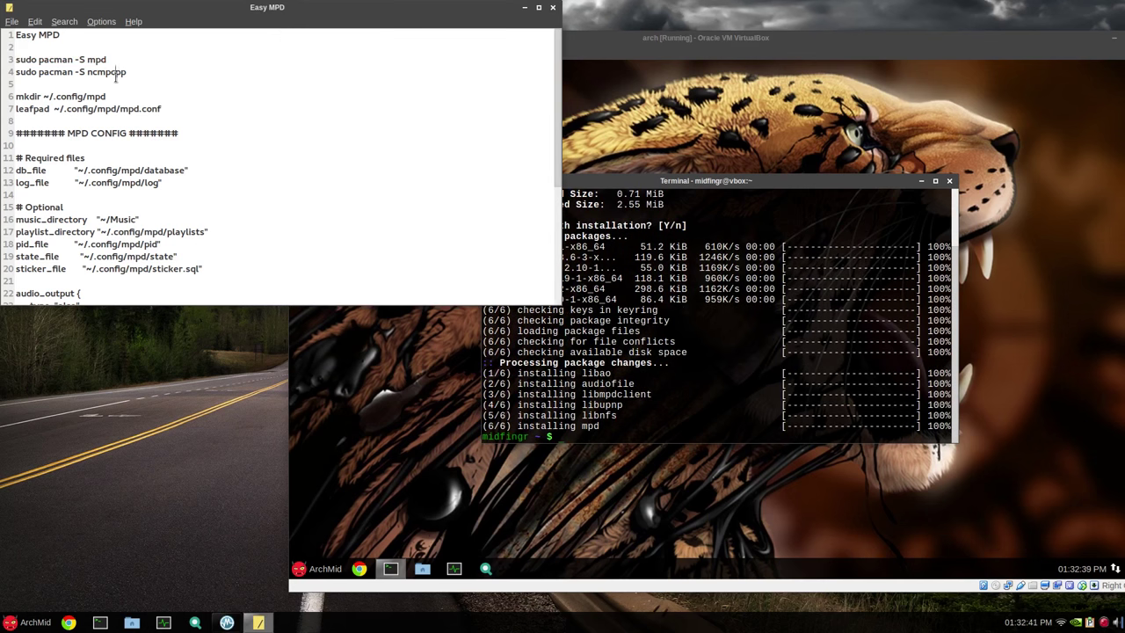
pyautogui.moveTo(126, 72); pyautogui.dragTo(16, 72)
pyautogui.rightClick(116, 76)
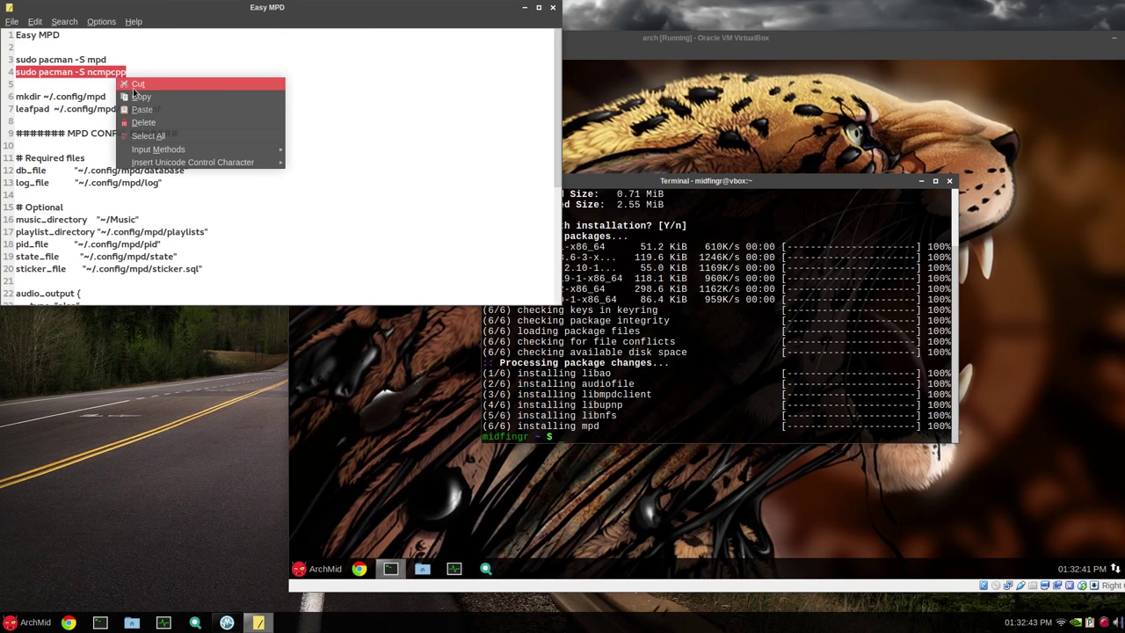
pyautogui.click(167, 107)
pyautogui.rightClick(618, 298)
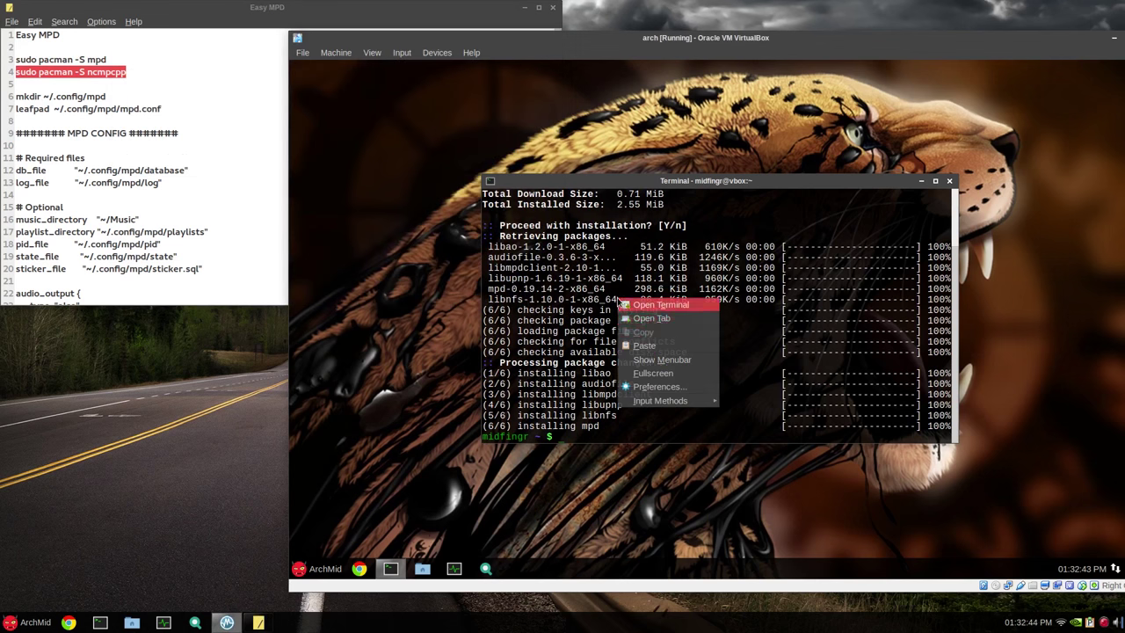
pyautogui.click(668, 351)
pyautogui.press('Return')
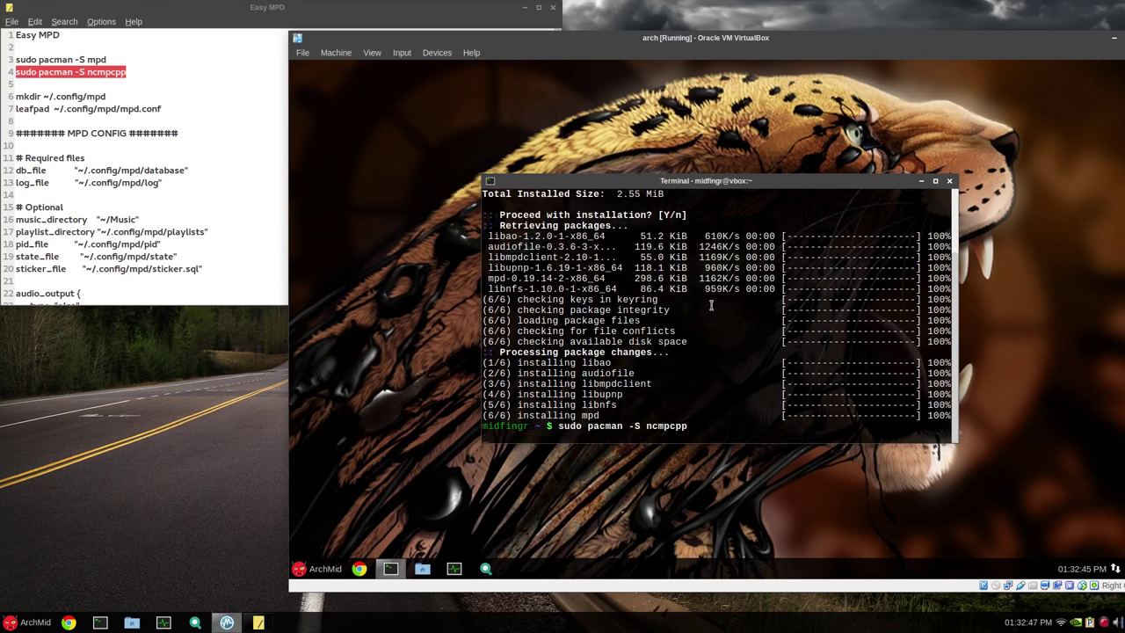
pyautogui.press('Return')
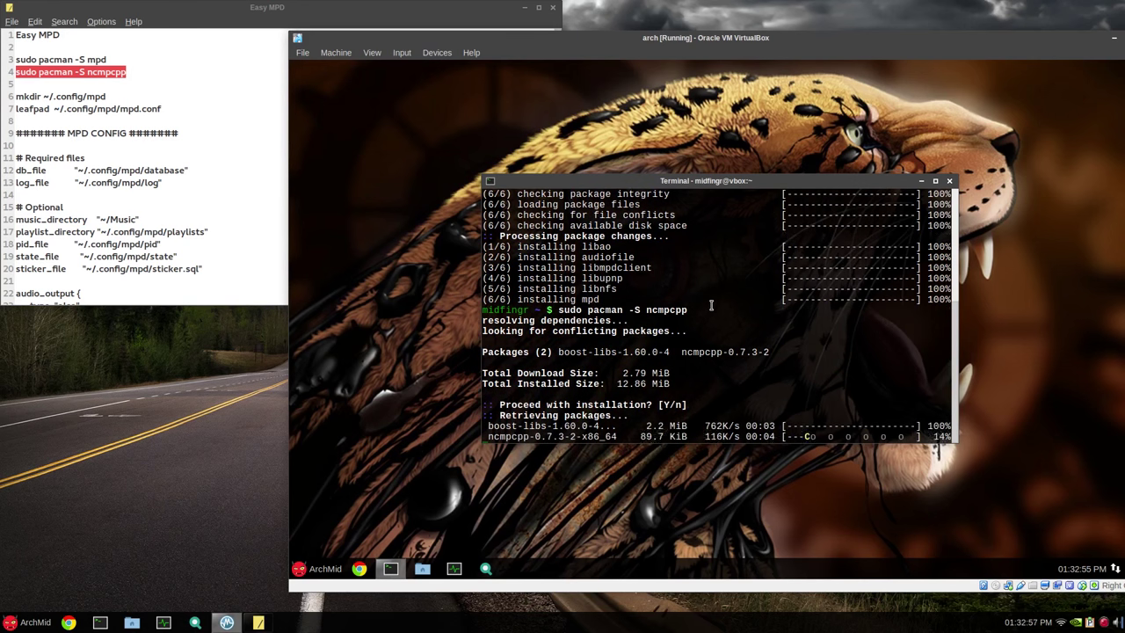
# - Create the ~/.config/mpd folder by running the mkdir command copied from the notes
pyautogui.tripleClick(77, 97)
pyautogui.rightClick(77, 96)
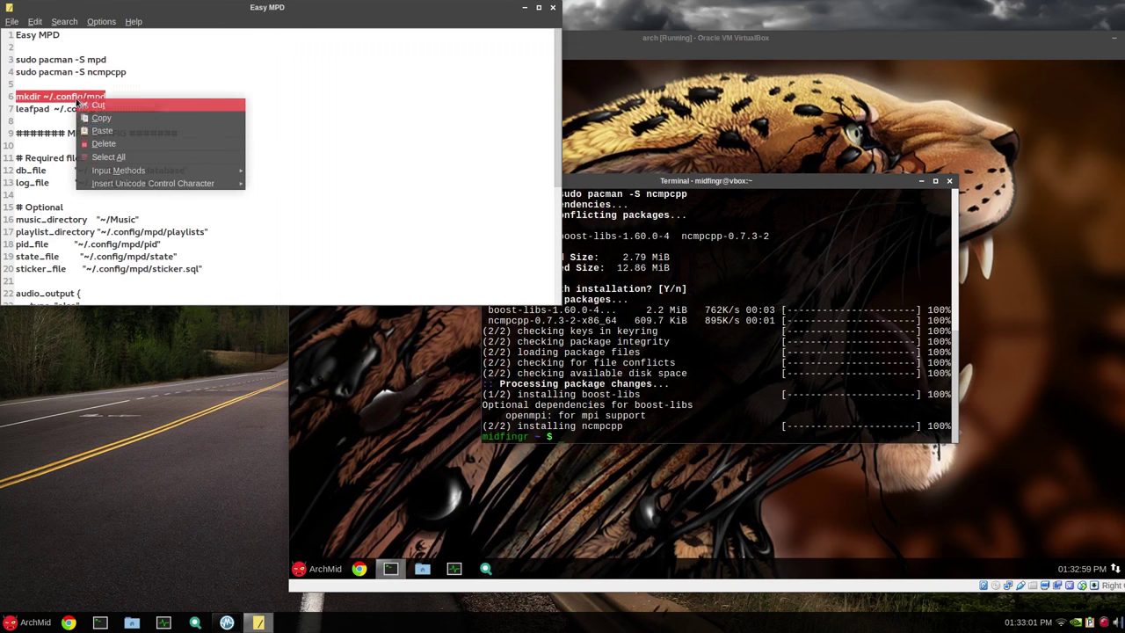
pyautogui.click(92, 113)
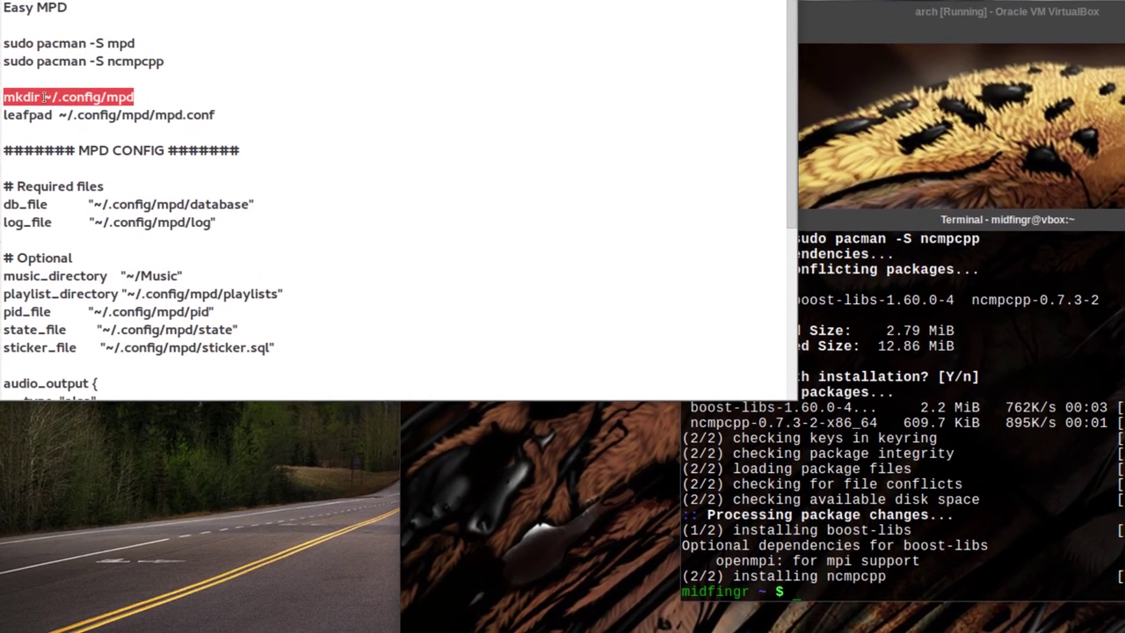
pyautogui.rightClick(44, 97)
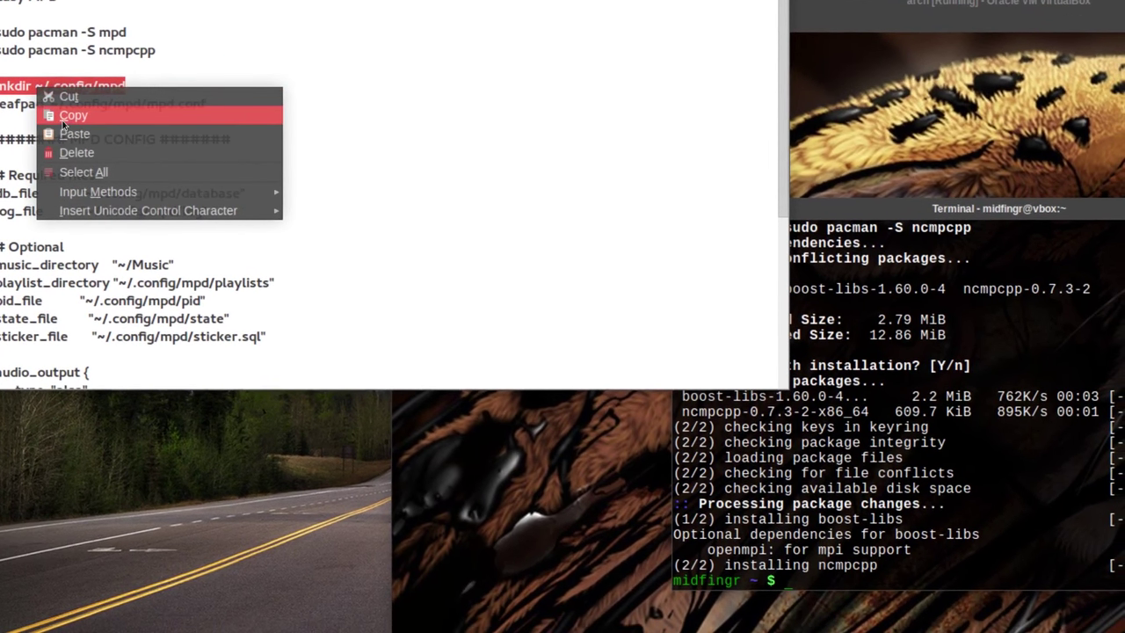
pyautogui.click(75, 112)
pyautogui.click(646, 261)
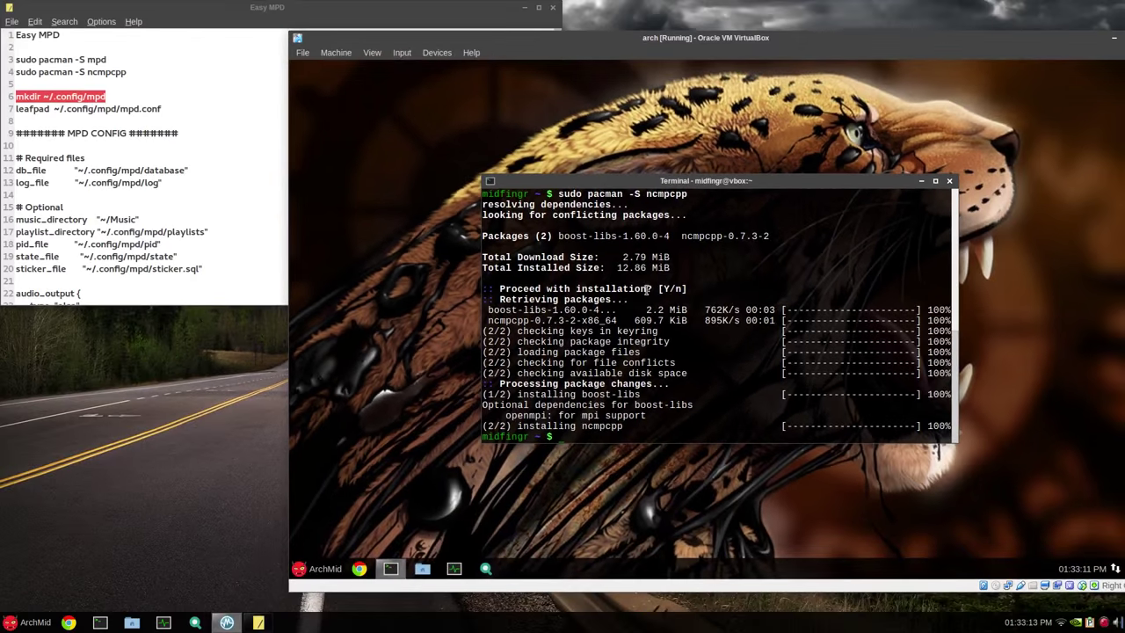
pyautogui.rightClick(618, 295)
pyautogui.click(640, 341)
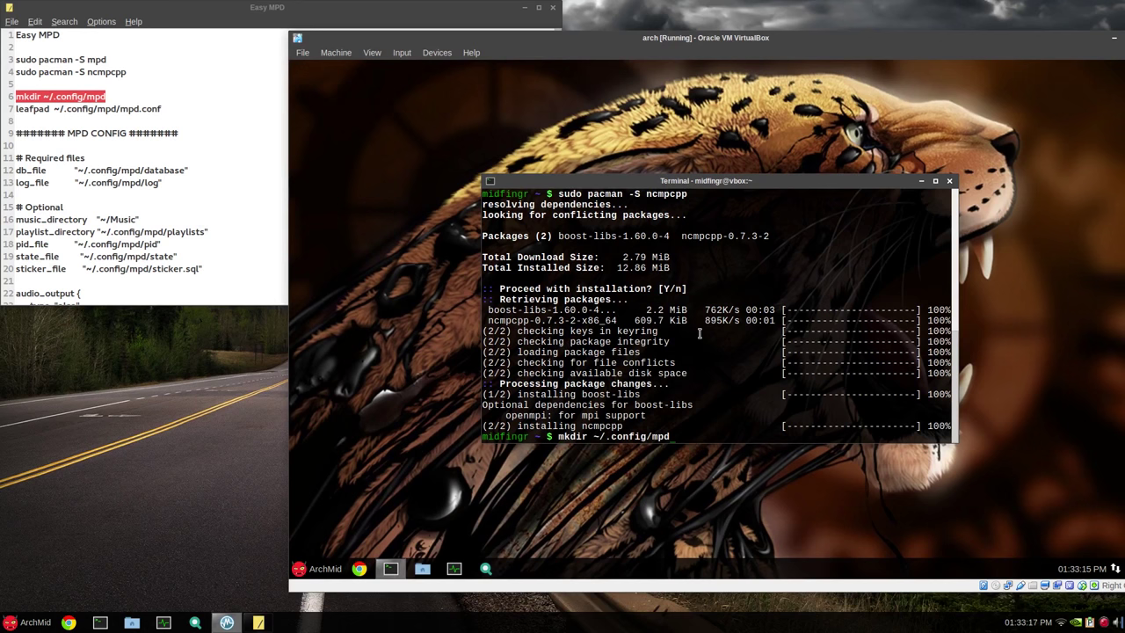
pyautogui.press('Return')
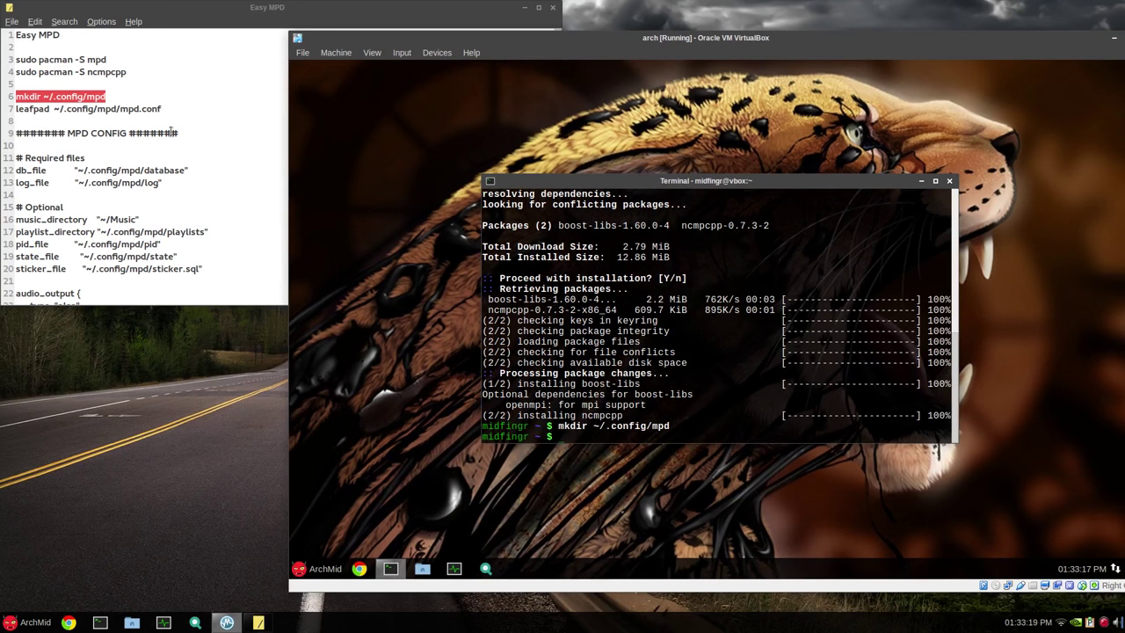
# - Clear the terminal and run 'leafpad ~/.config/mpd/mpd.conf' to open an empty config
pyautogui.click(138, 112)
pyautogui.tripleClick(138, 112)
pyautogui.rightClick(138, 113)
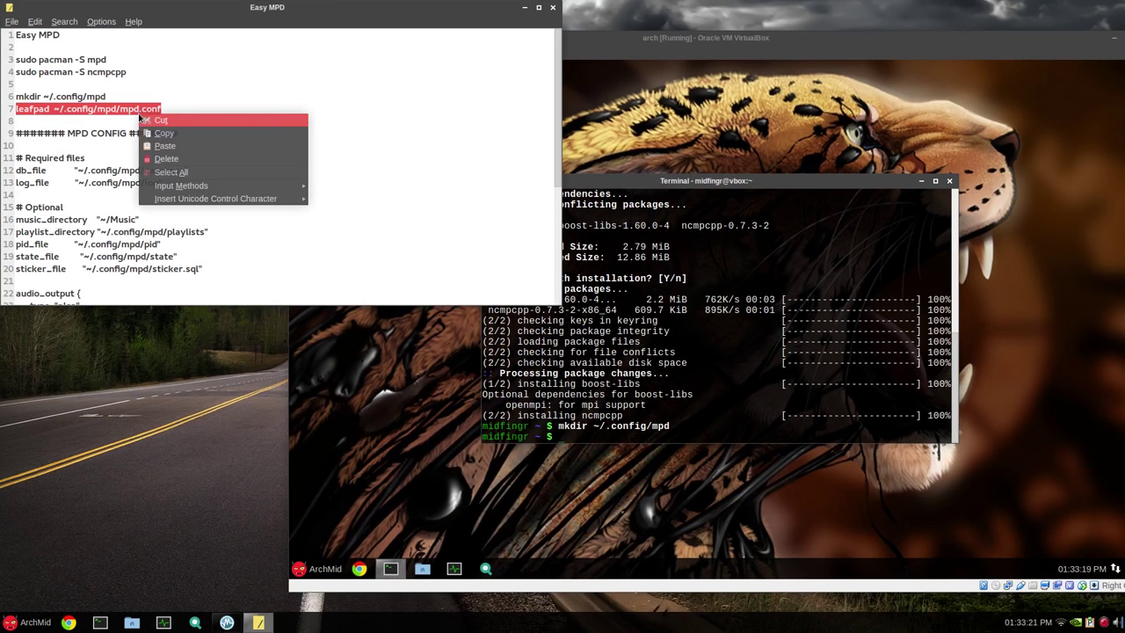
pyautogui.click(163, 133)
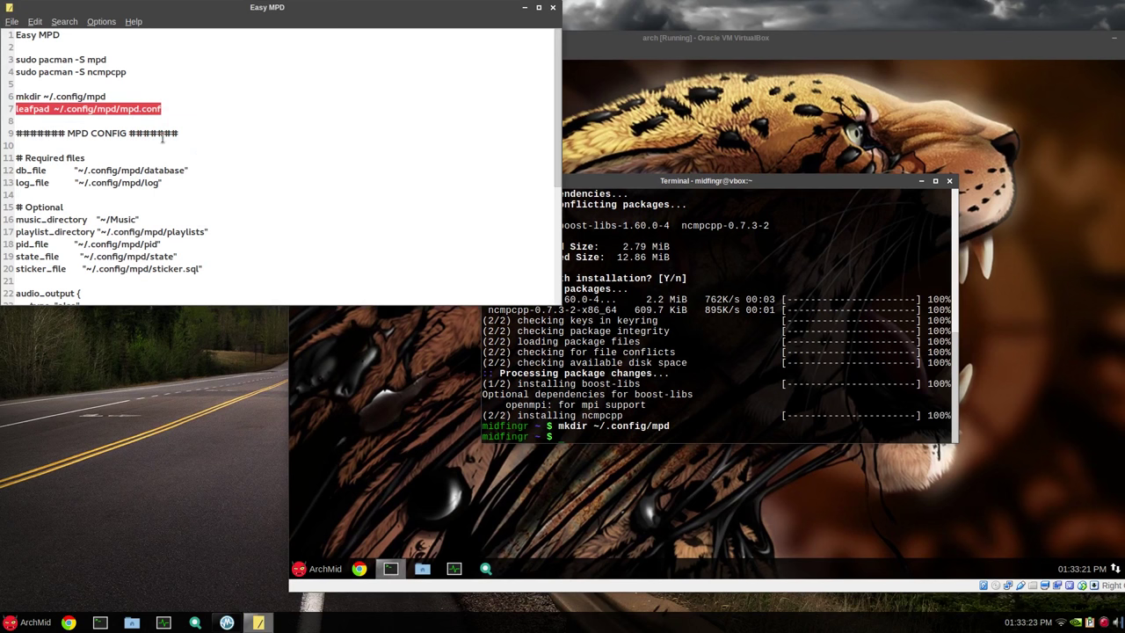
pyautogui.click(749, 319)
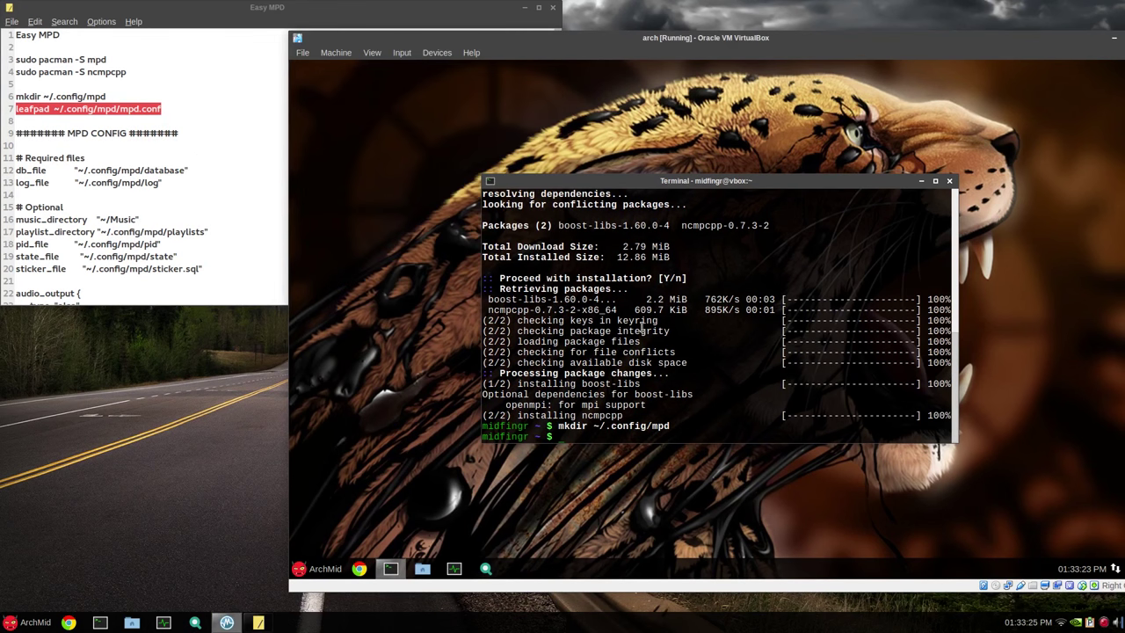
pyautogui.hotkey('ctrl', 'l')
pyautogui.rightClick(628, 234)
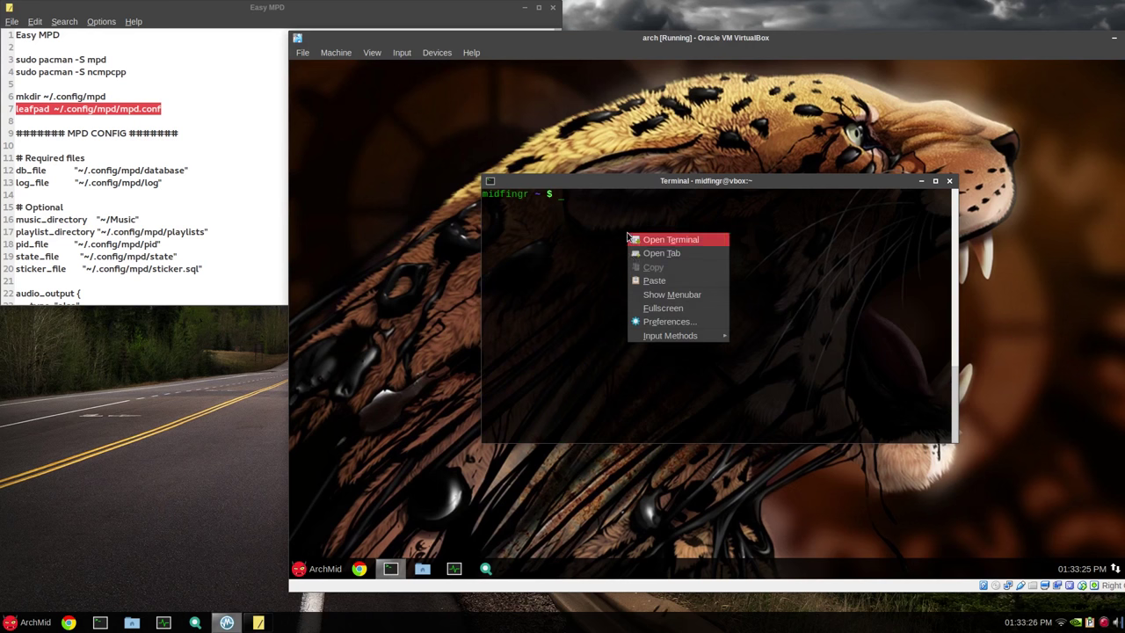
pyautogui.click(641, 281)
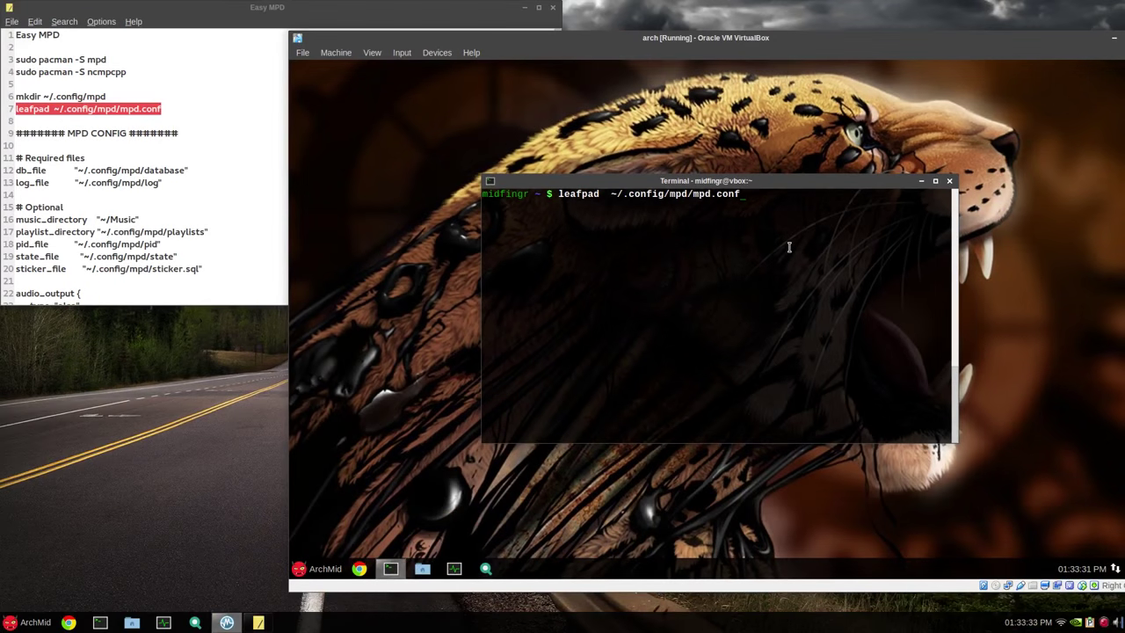
pyautogui.press('Return')
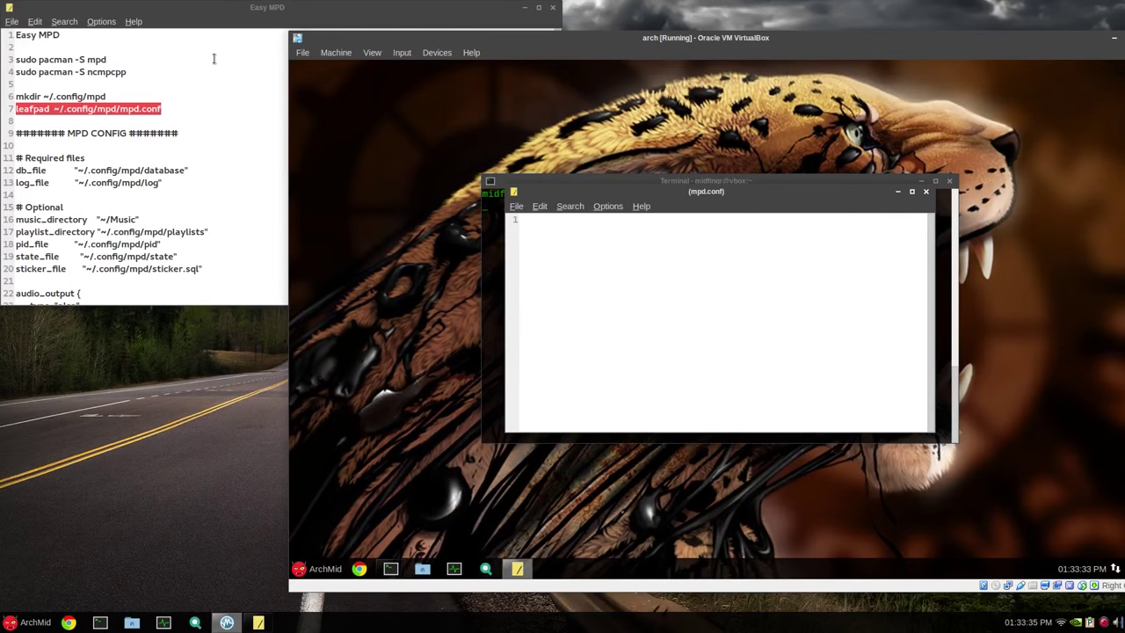
# - Copy the MPD config block, from Required files through both audio_output sections, in the notes
pyautogui.click(214, 59)
pyautogui.moveTo(267, 7); pyautogui.dragTo(484, 44)
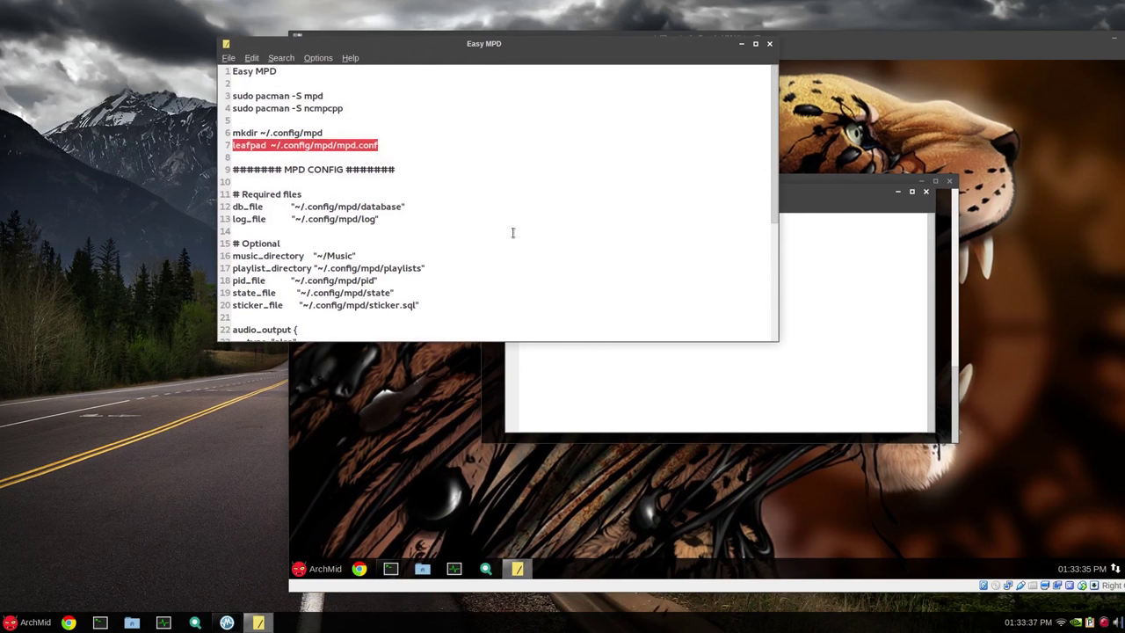
pyautogui.moveTo(284, 169); pyautogui.dragTo(368, 178)
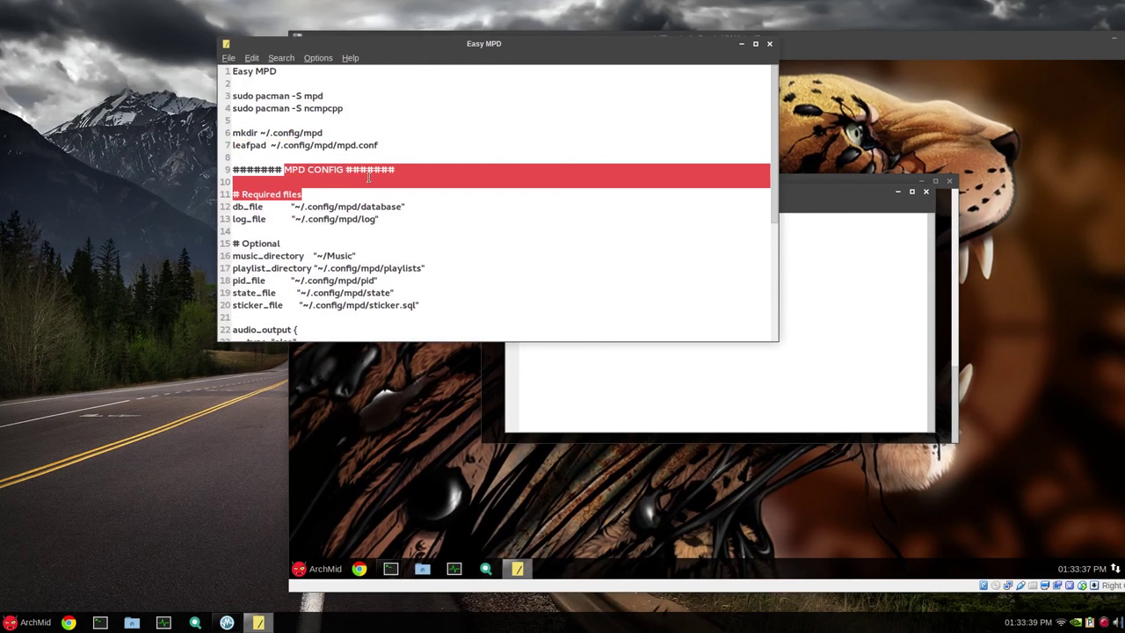
pyautogui.click(368, 178)
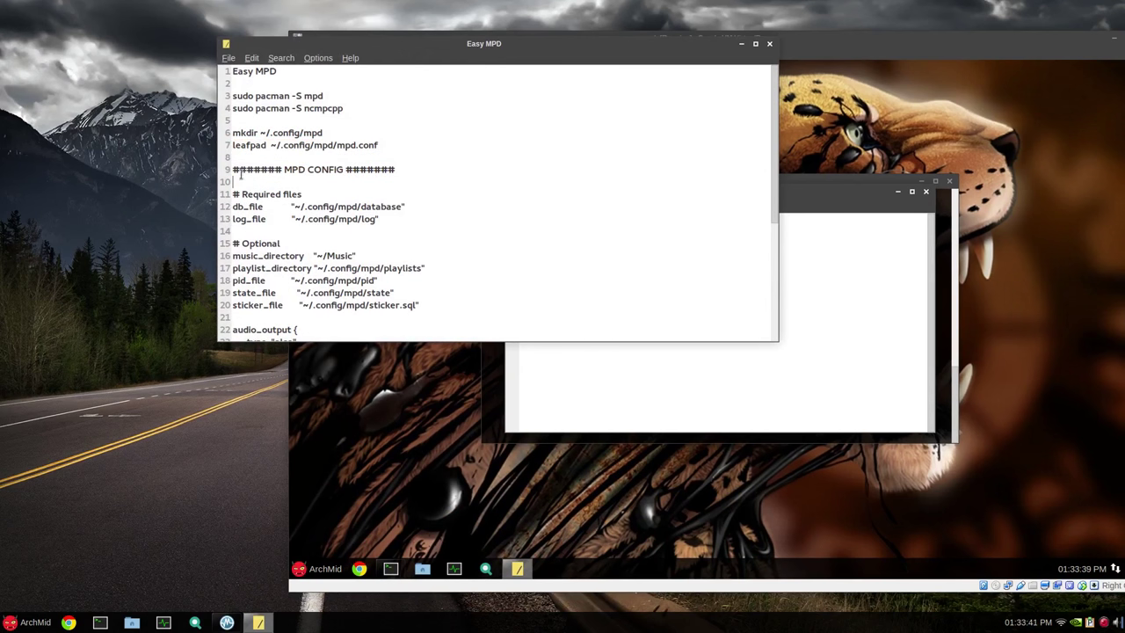
pyautogui.scroll(-2, 365, 156)
pyautogui.scroll(1, 380, 170)
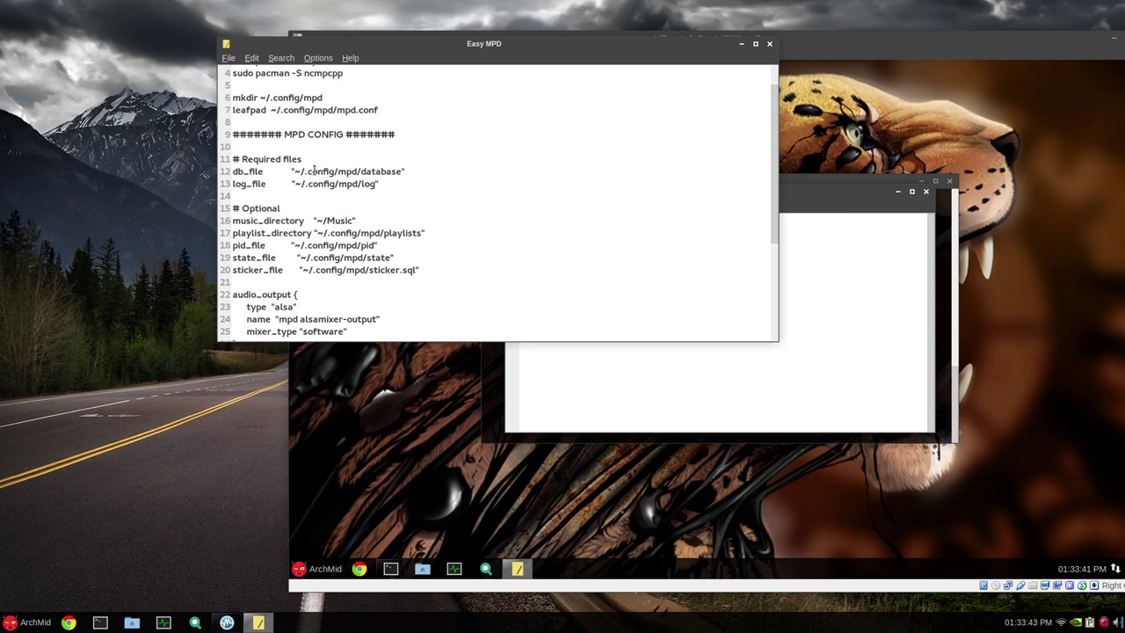
pyautogui.scroll(-5, 320, 295)
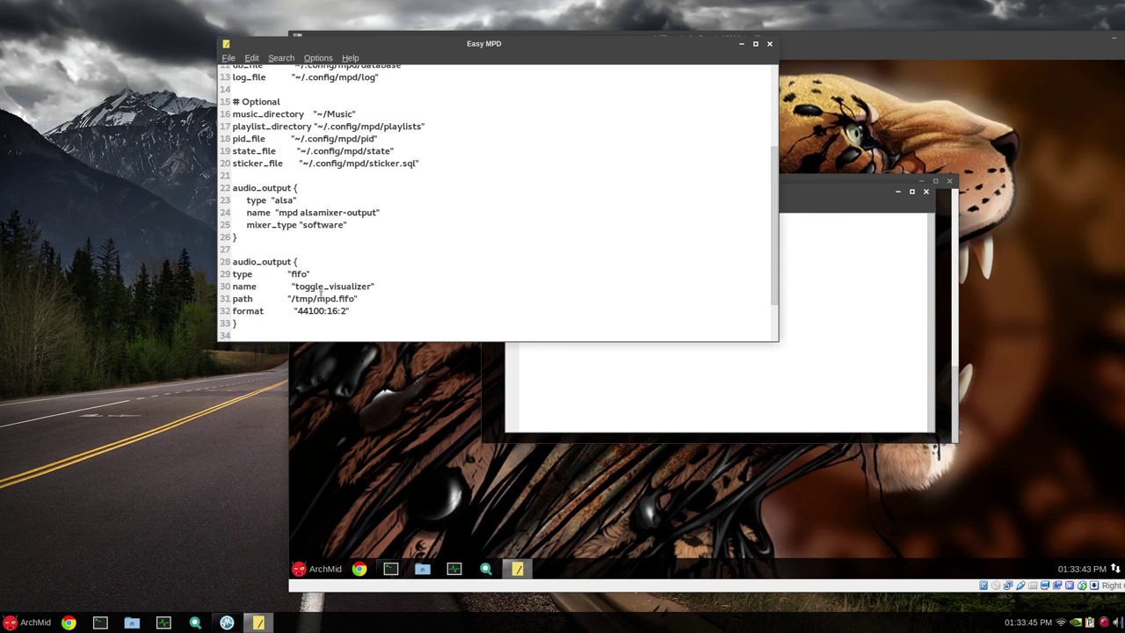
pyautogui.scroll(3, 320, 296)
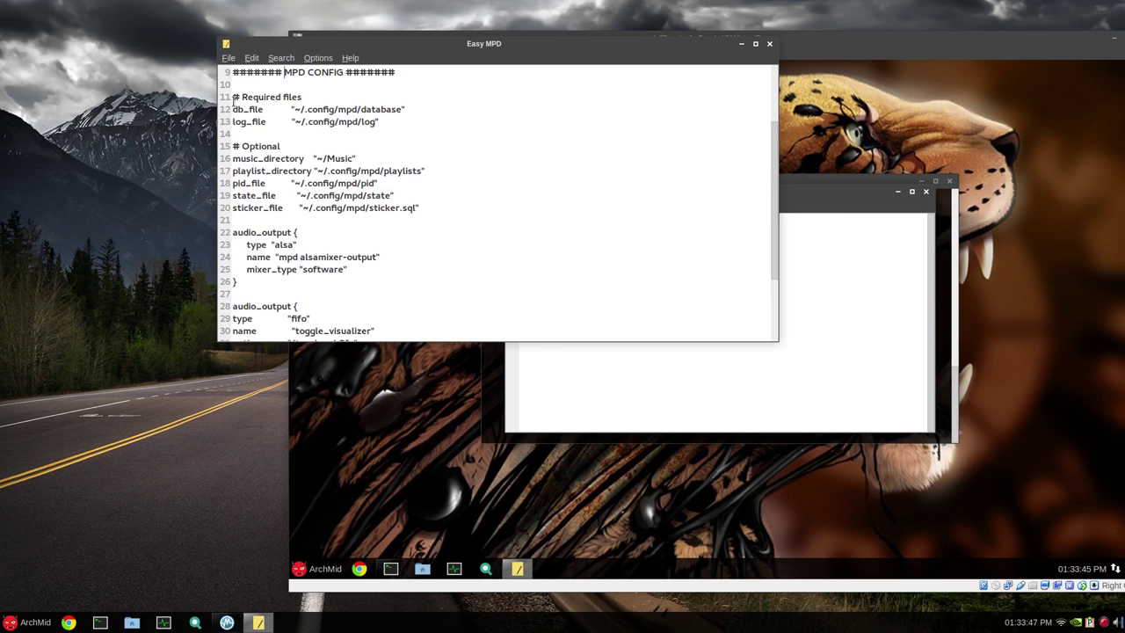
pyautogui.moveTo(233, 98)
pyautogui.mouseDown()
pyautogui.moveTo(292, 111)
pyautogui.moveTo(356, 174)
pyautogui.moveTo(397, 321)
pyautogui.moveTo(400, 285)
pyautogui.moveTo(331, 255)
pyautogui.moveTo(268, 257)
pyautogui.mouseUp()
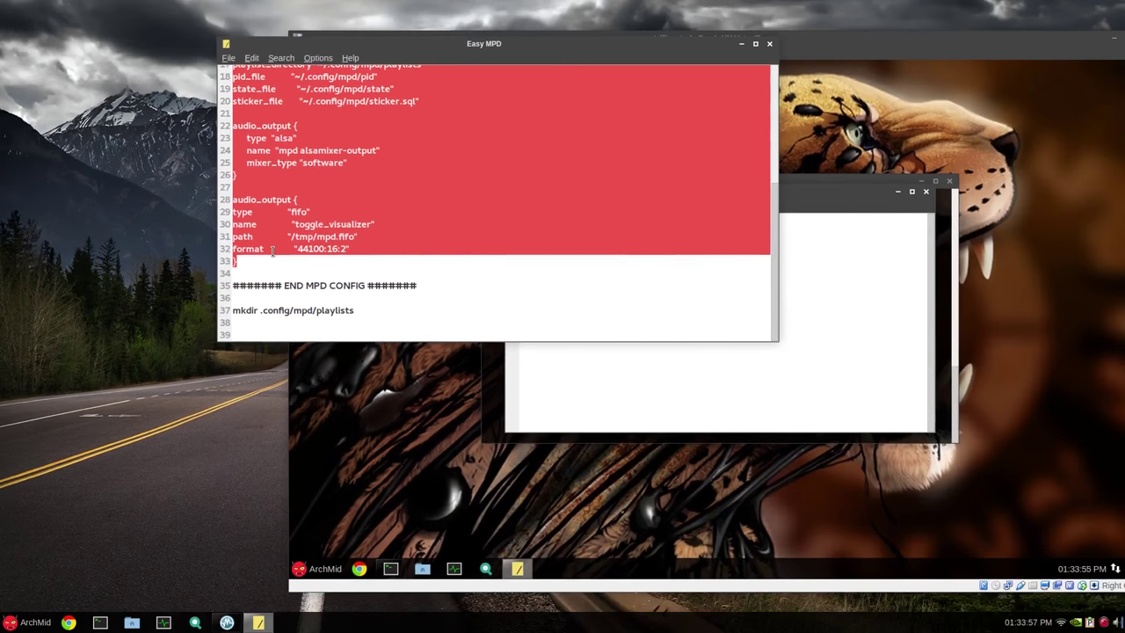
pyautogui.scroll(3, 321, 219)
pyautogui.scroll(-1, 324, 219)
pyautogui.scroll(1, 323, 219)
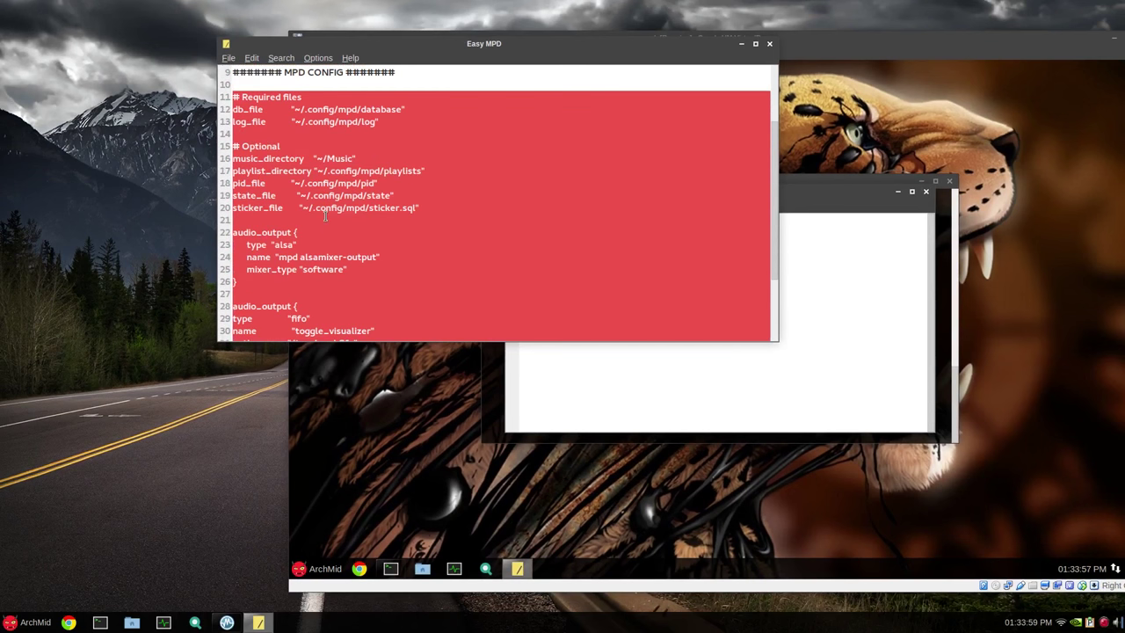
pyautogui.rightClick(326, 220)
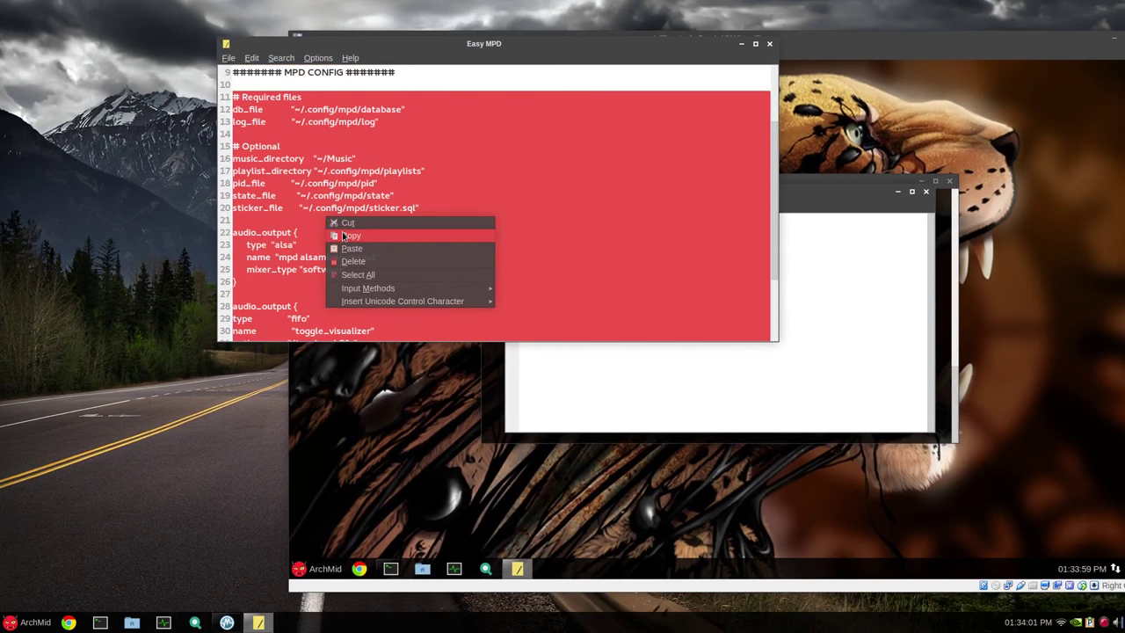
pyautogui.click(345, 236)
# - Paste the config block into mpd.conf, save the file and quit Leafpad
pyautogui.click(857, 261)
pyautogui.rightClick(684, 286)
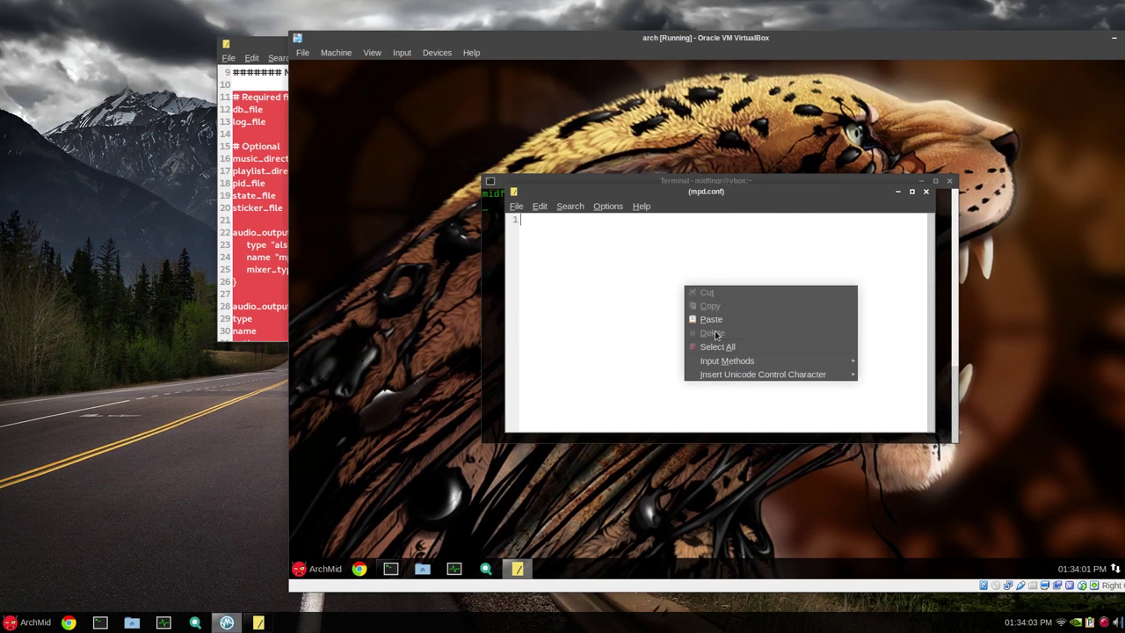
pyautogui.click(711, 320)
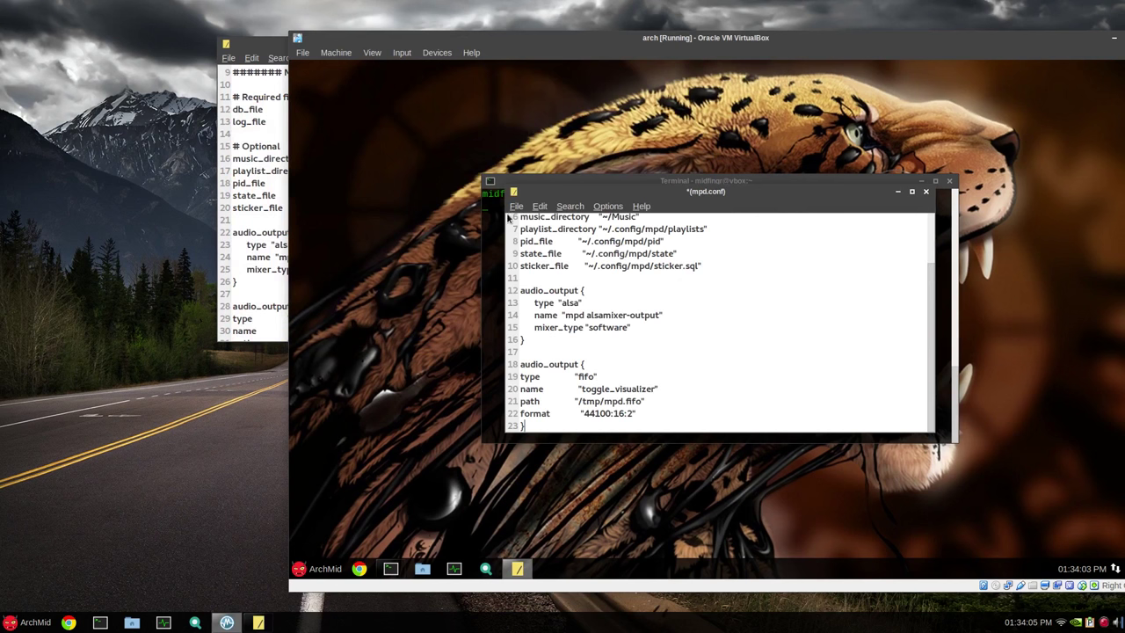
pyautogui.click(518, 207)
pyautogui.click(534, 243)
pyautogui.click(522, 208)
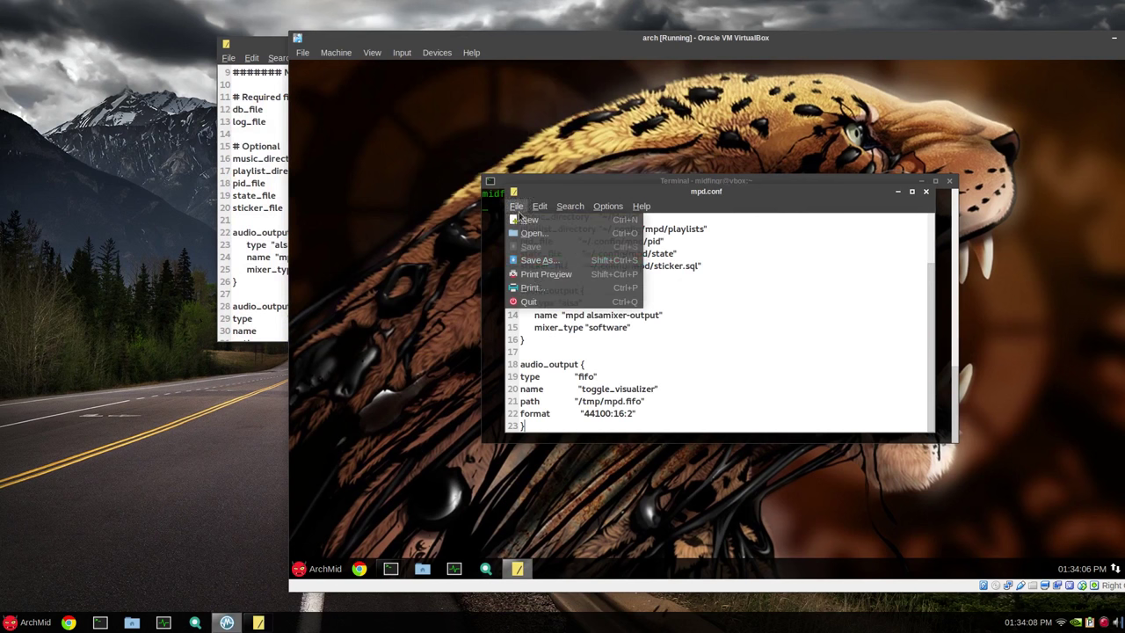
pyautogui.click(547, 303)
# - Copy line 37's 'mkdir .config/mpd/playlists' from the notes and run it in the VM terminal
pyautogui.click(247, 216)
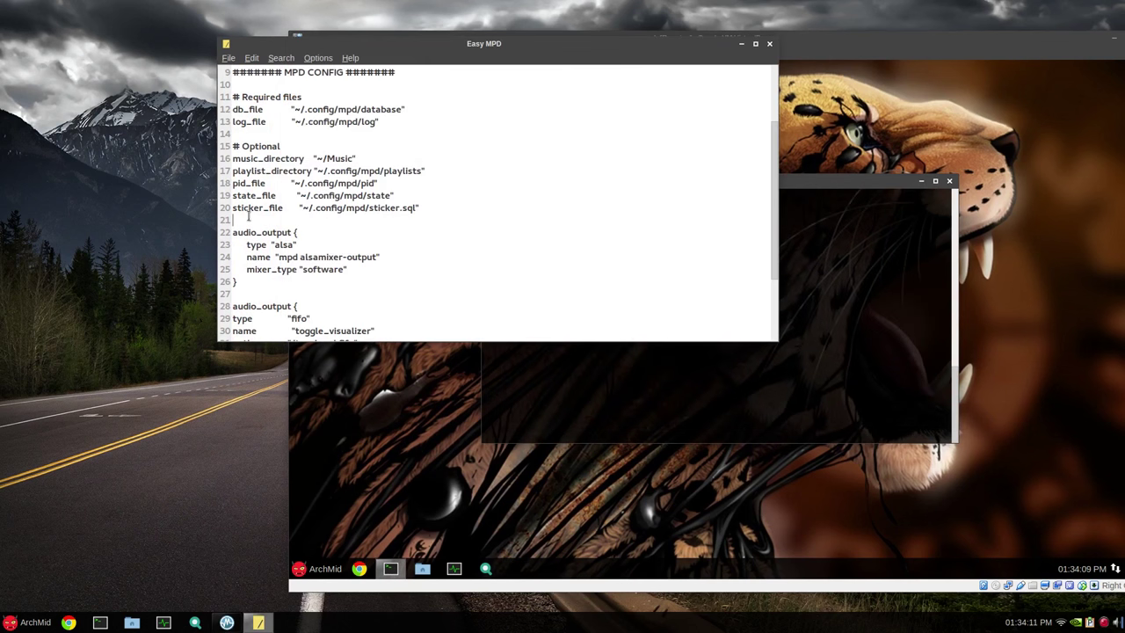
pyautogui.scroll(-3, 366, 275)
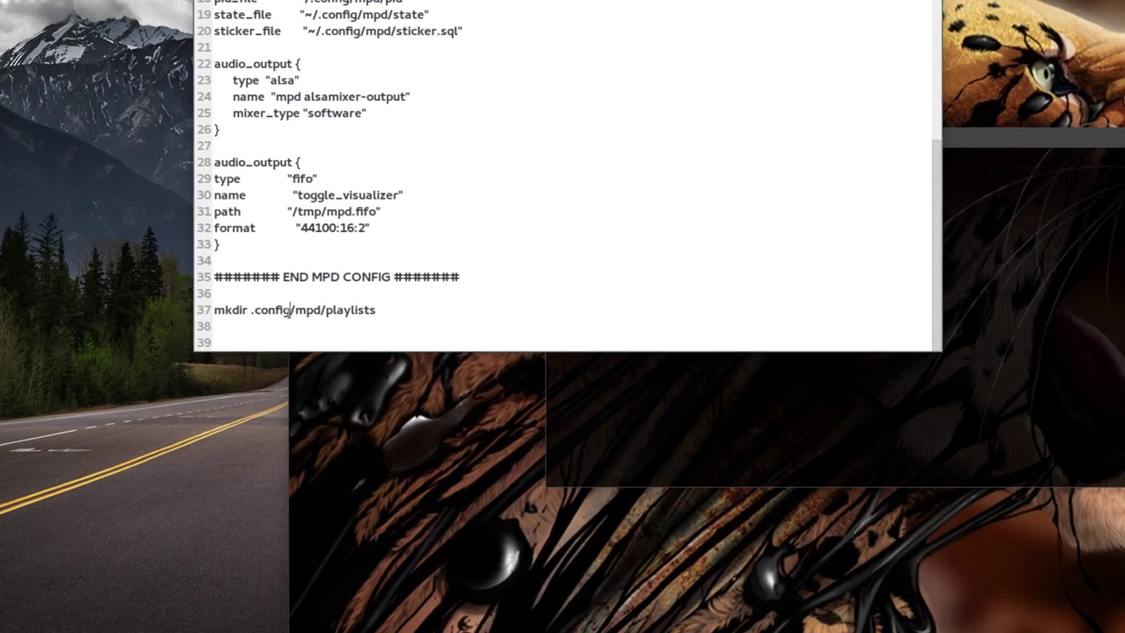
pyautogui.tripleClick(289, 312)
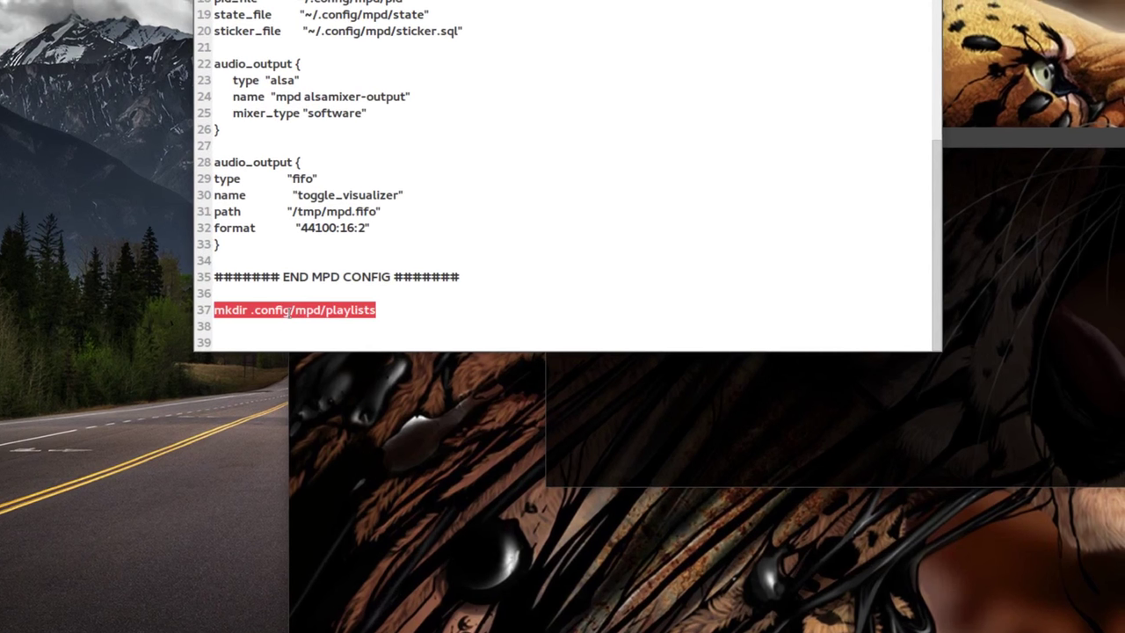
pyautogui.rightClick(289, 312)
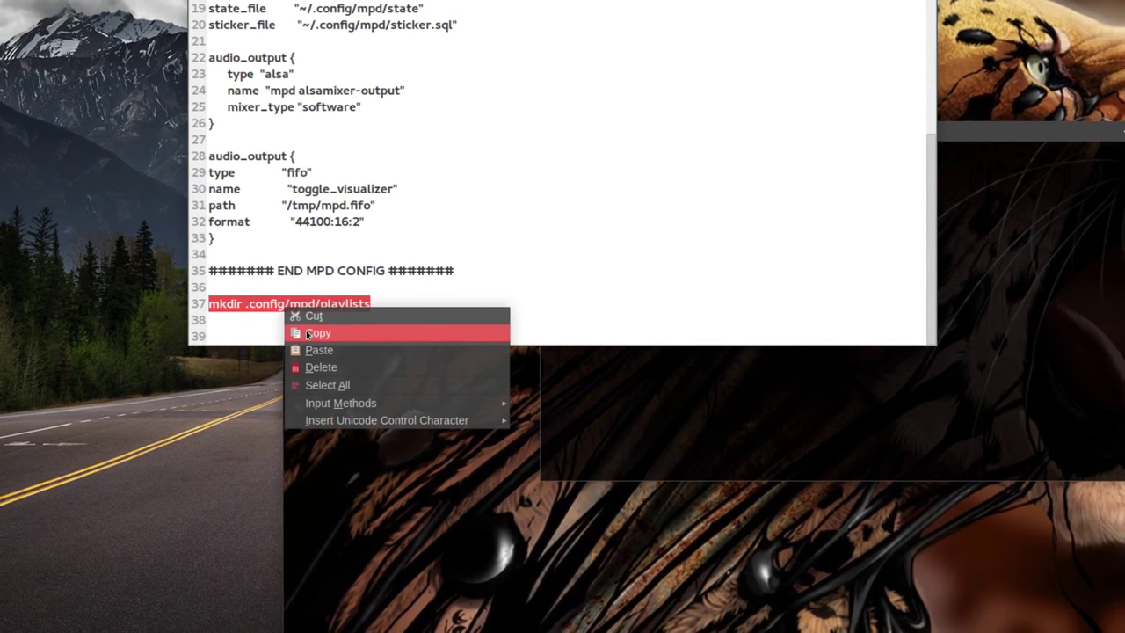
pyautogui.click(311, 335)
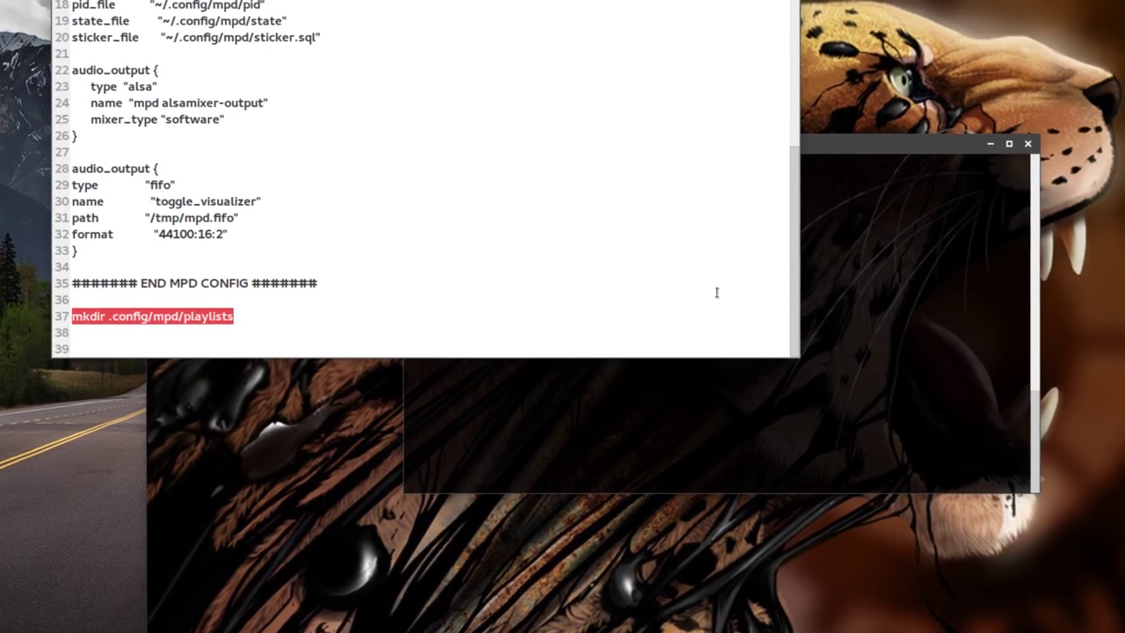
pyautogui.click(826, 264)
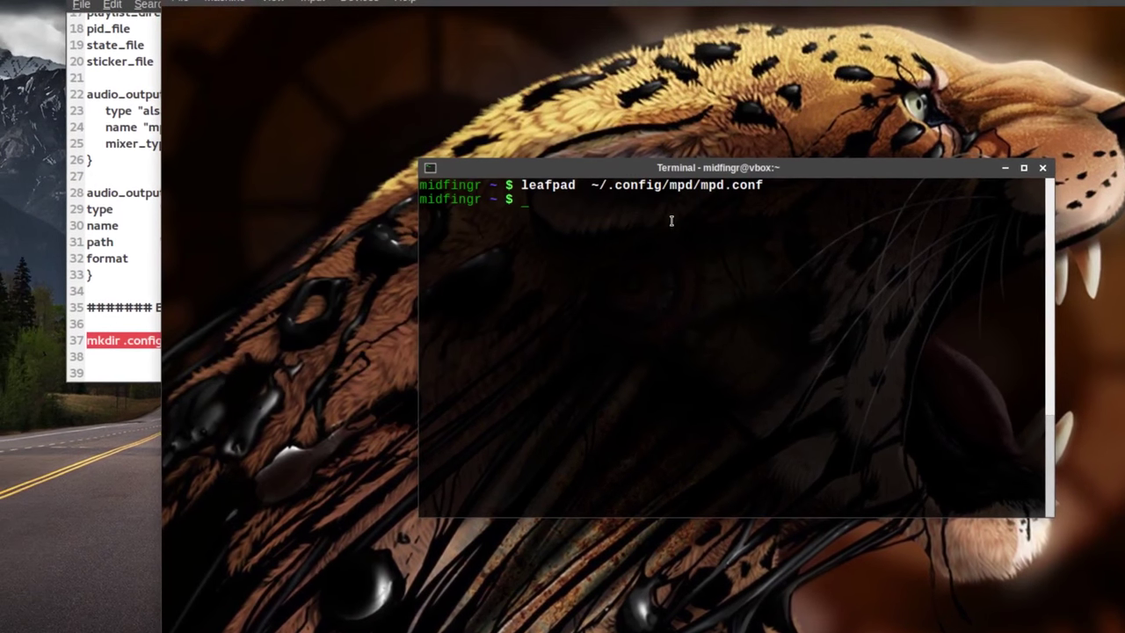
pyautogui.rightClick(669, 216)
pyautogui.click(703, 270)
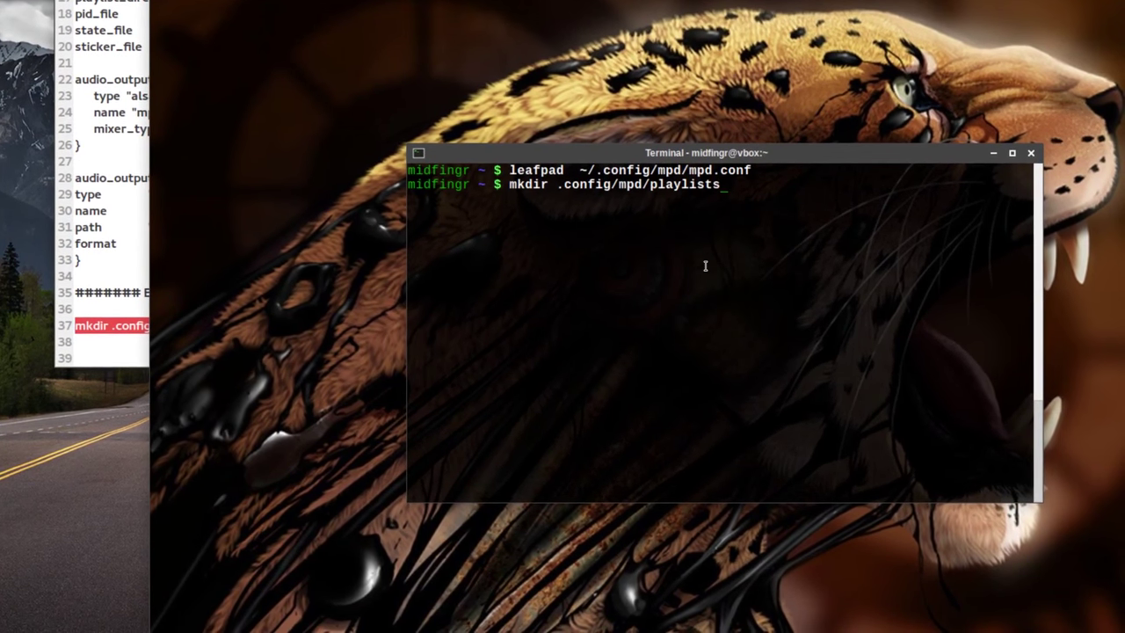
pyautogui.press('Return')
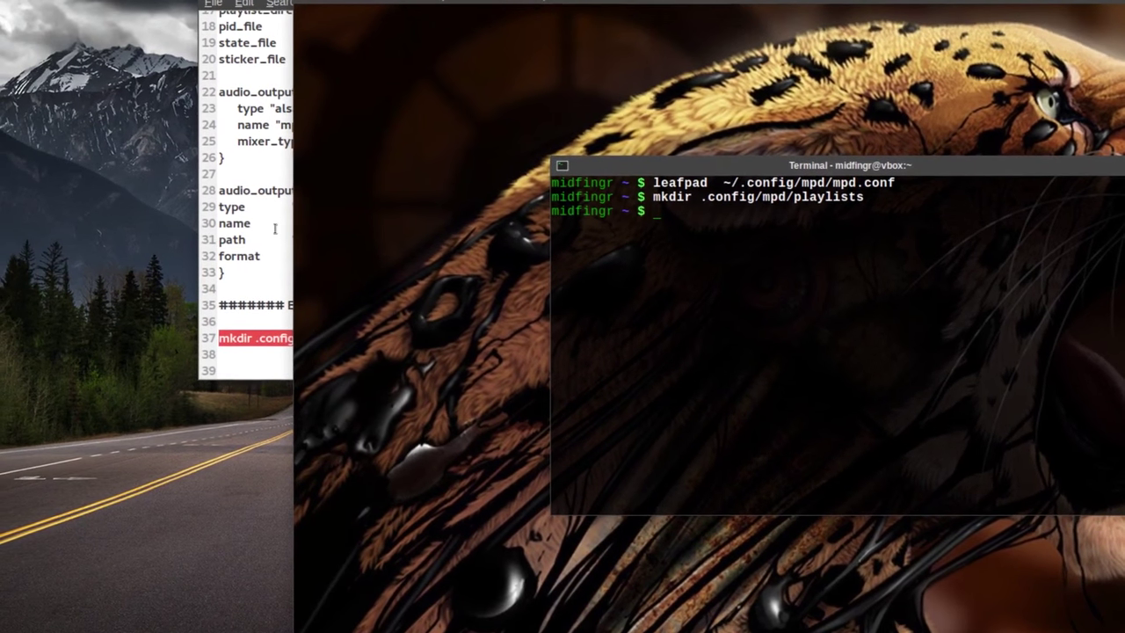
pyautogui.click(130, 217)
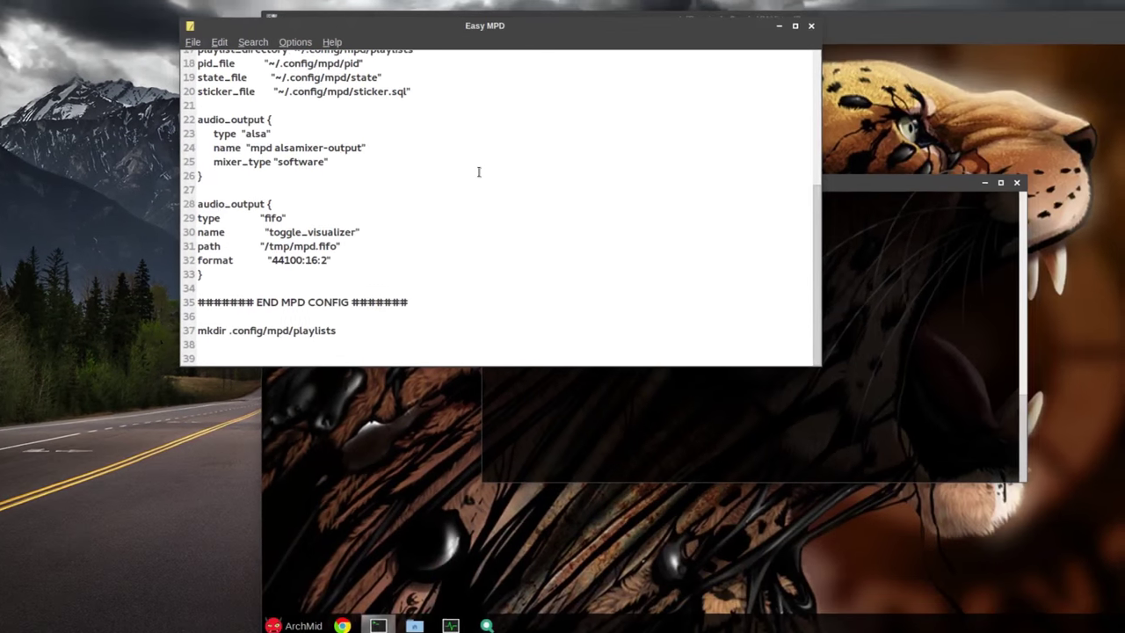
pyautogui.scroll(5, 479, 172)
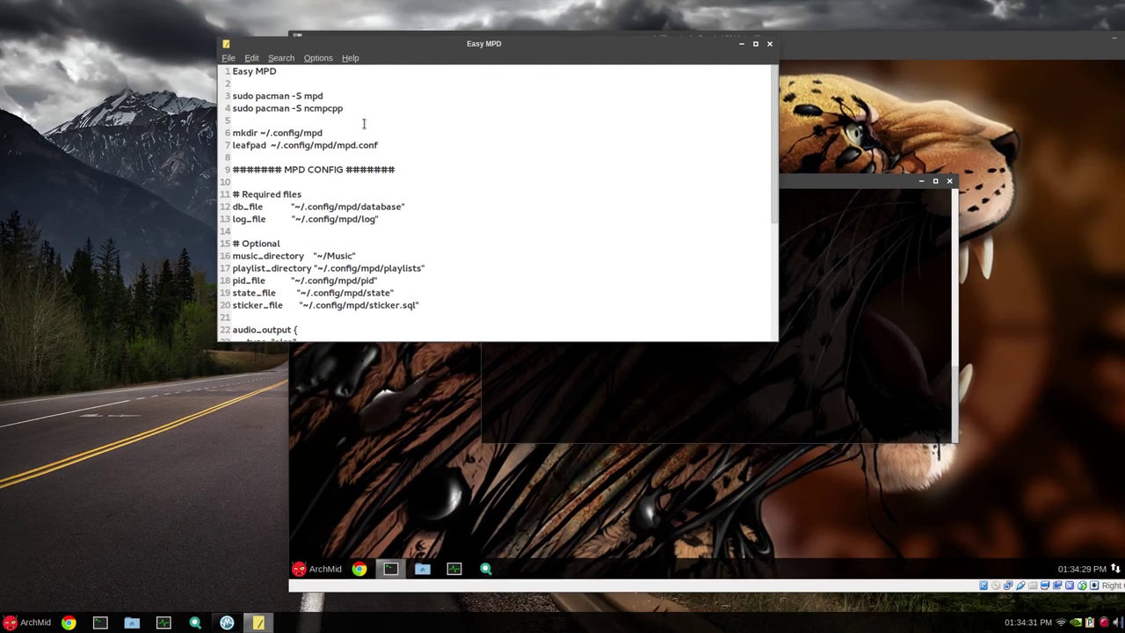
# - Launch ncmpcpp and cycle through views 2–8, then return to the playlist view
pyautogui.click(856, 343)
pyautogui.write('ncm')
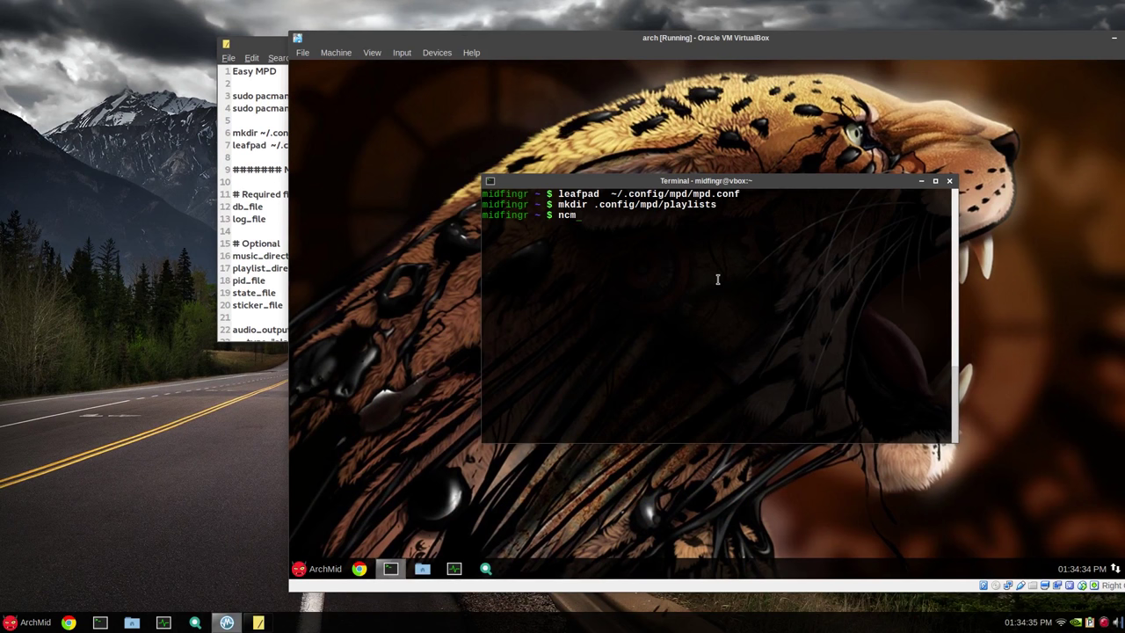
pyautogui.write('pcpp')
pyautogui.press('Return')
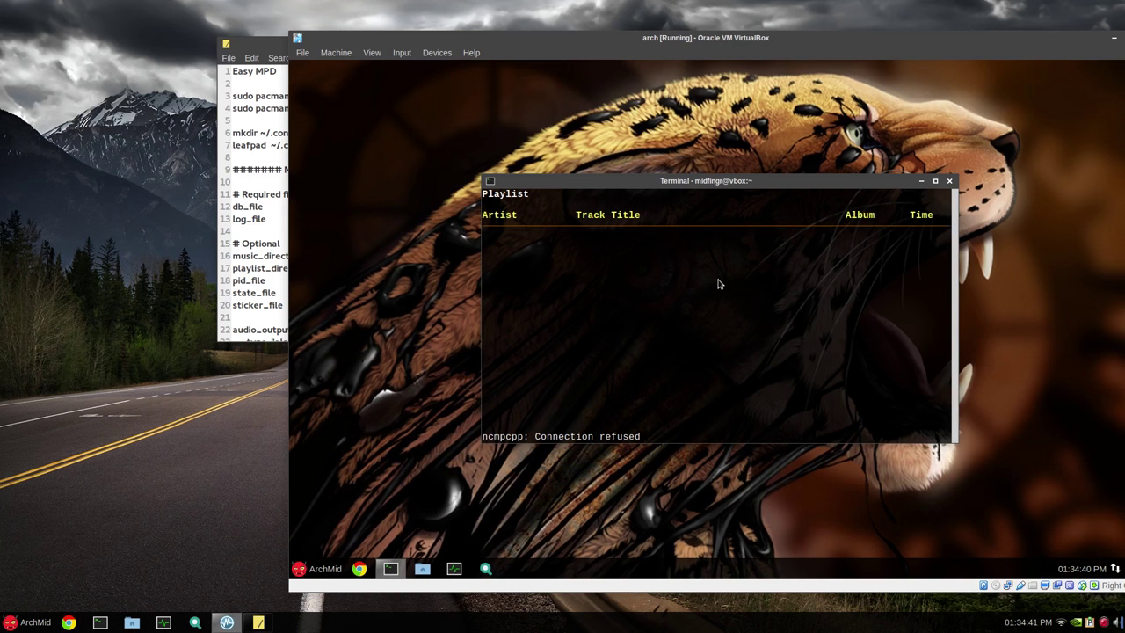
pyautogui.press('2')
pyautogui.press('3')
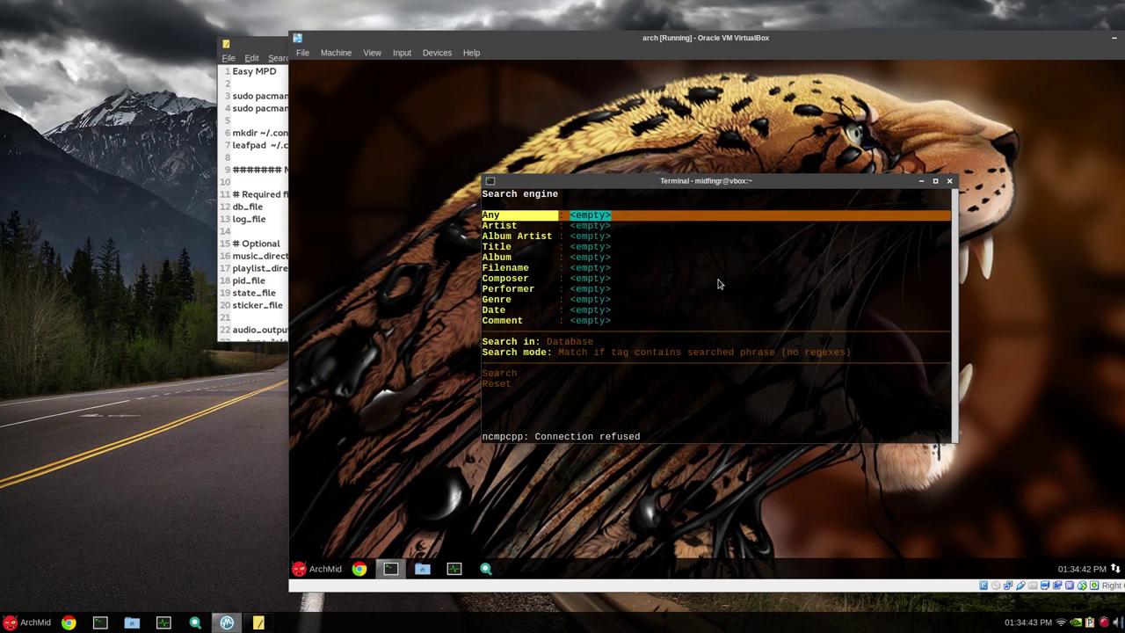
pyautogui.press('4')
pyautogui.press('5')
pyautogui.press('6')
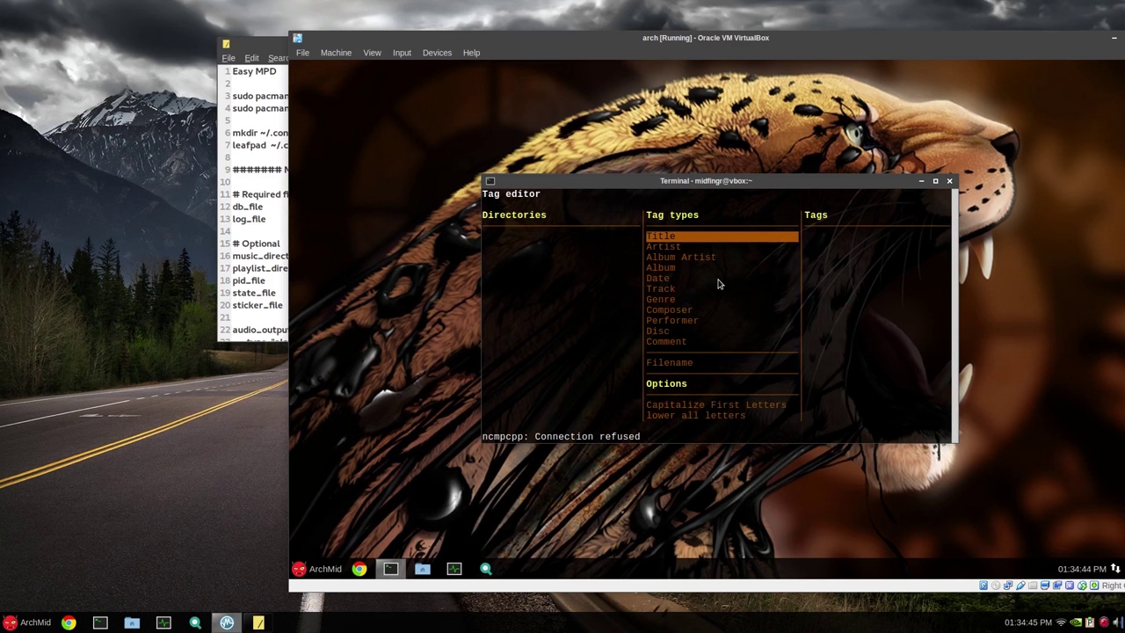
pyautogui.press('7')
pyautogui.press('8')
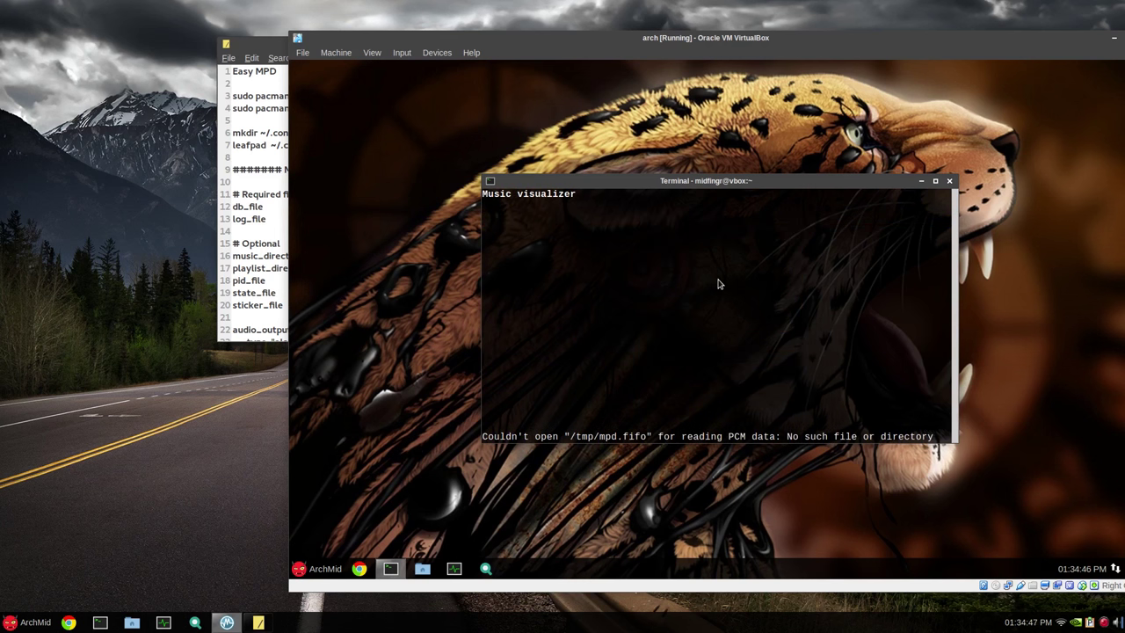
pyautogui.press('1')
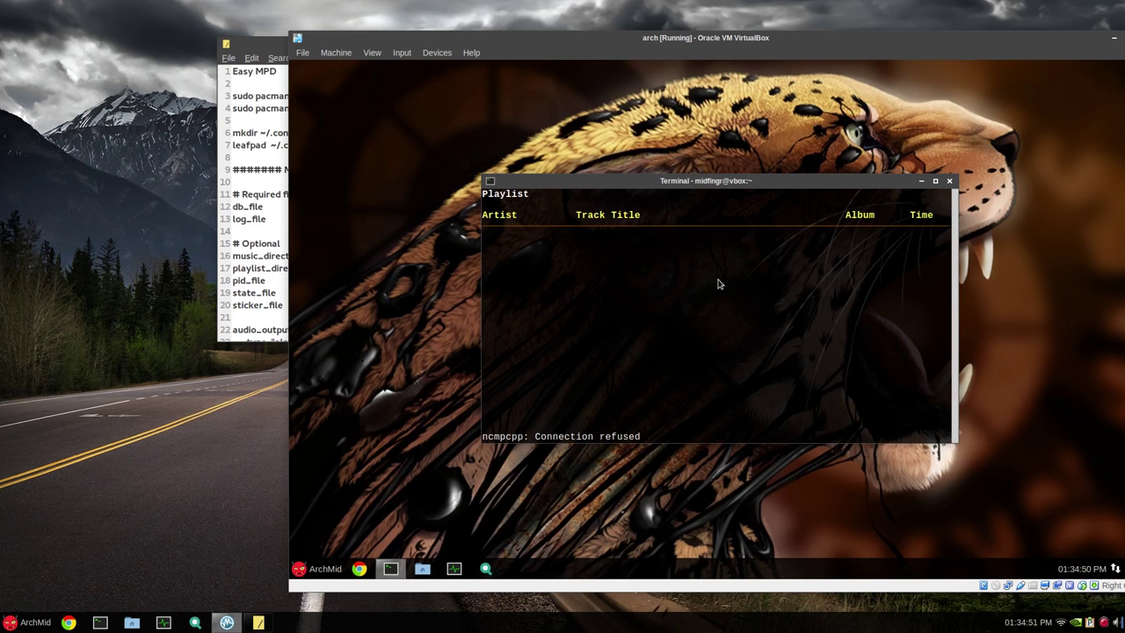
# - Cycle through views 2–8 again, show the clock view with 0, then quit ncmpcpp
pyautogui.press('2')
pyautogui.press('3')
pyautogui.press('4')
pyautogui.press('5')
pyautogui.press('6')
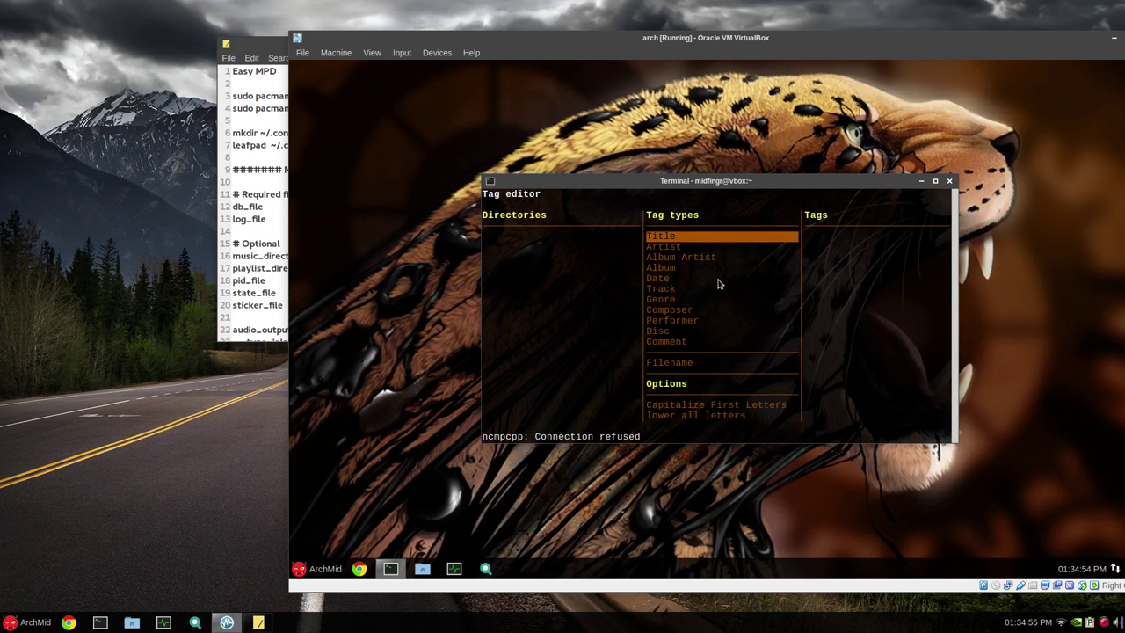
pyautogui.press('7')
pyautogui.press('8')
pyautogui.press('0')
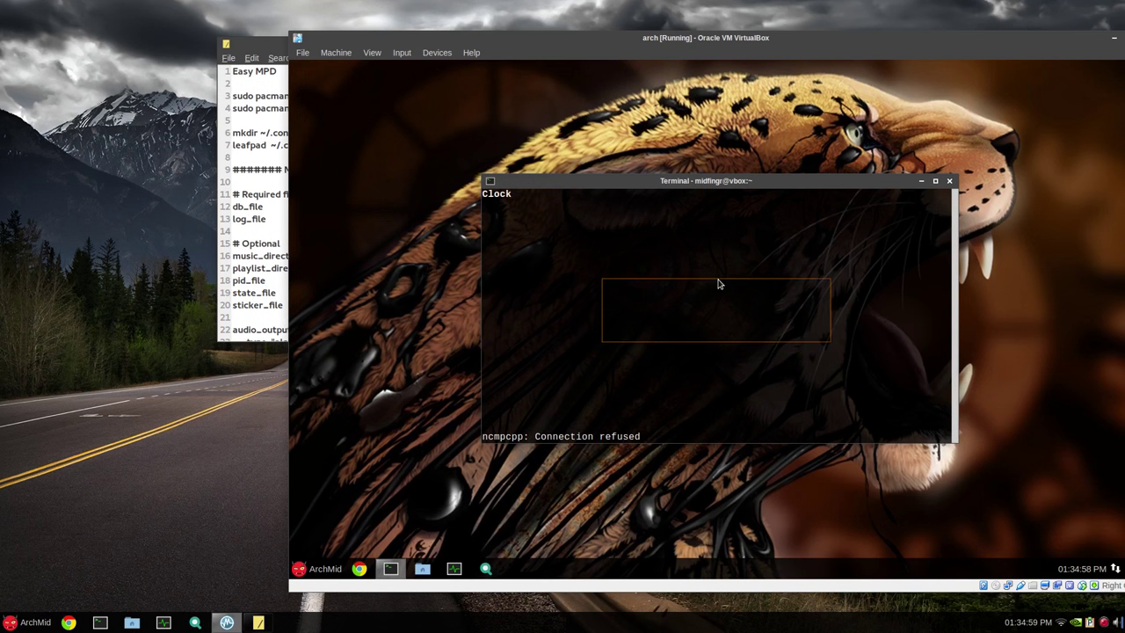
pyautogui.press('q')
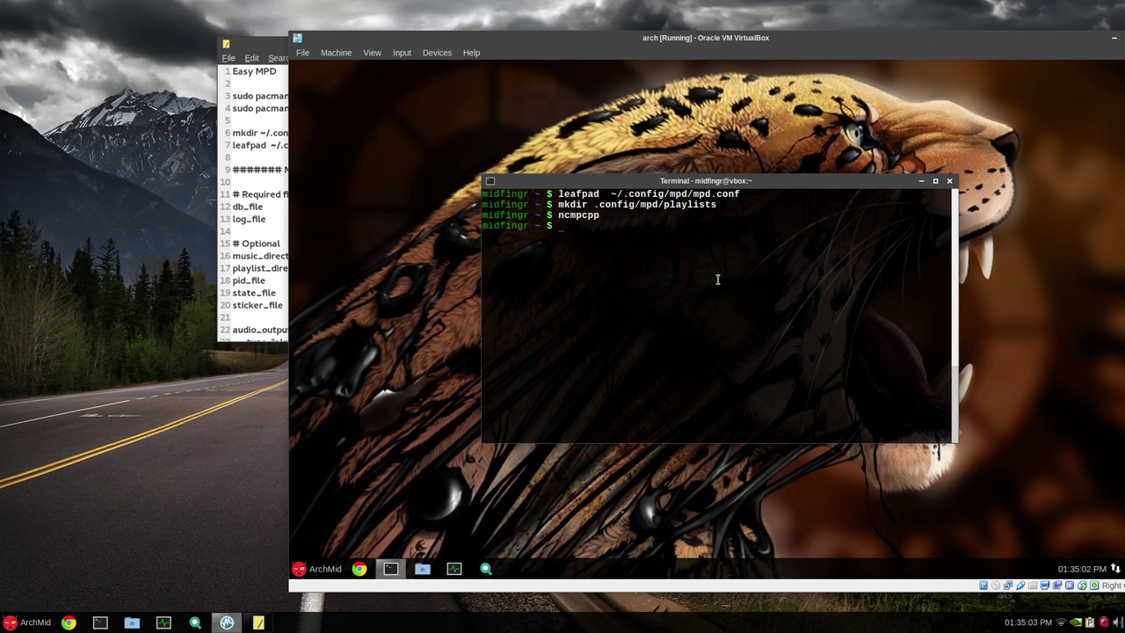
# - Start the mpd daemon, relaunch ncmpcpp on the clock view, adjust the volume, then quit
pyautogui.write('mpd')
pyautogui.press('Return')
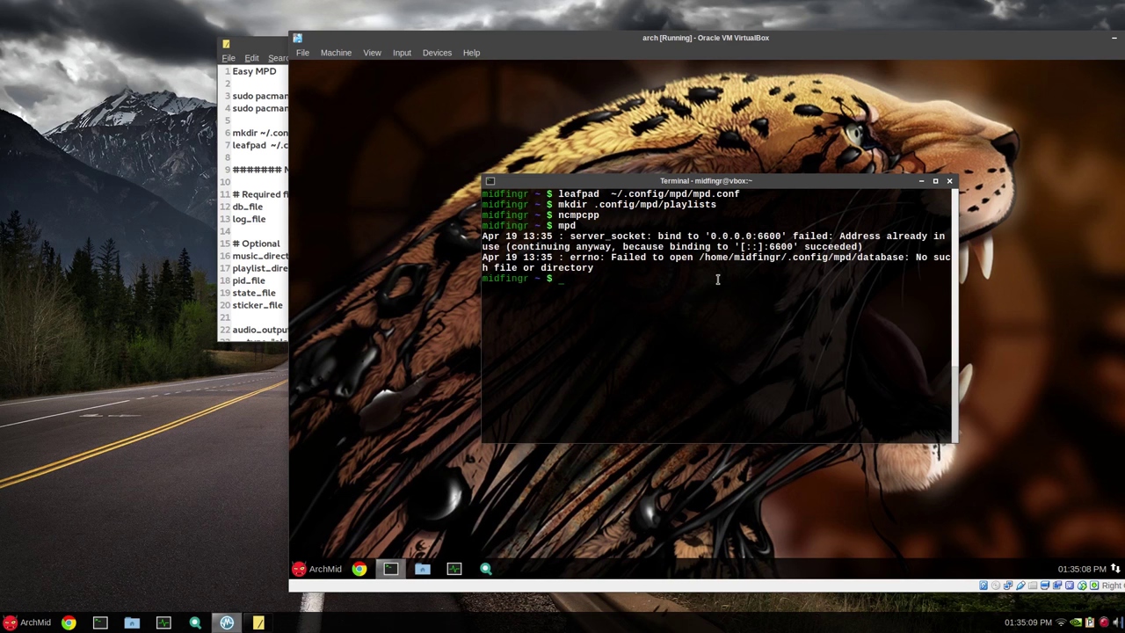
pyautogui.write('ncmpcpp')
pyautogui.press('Return')
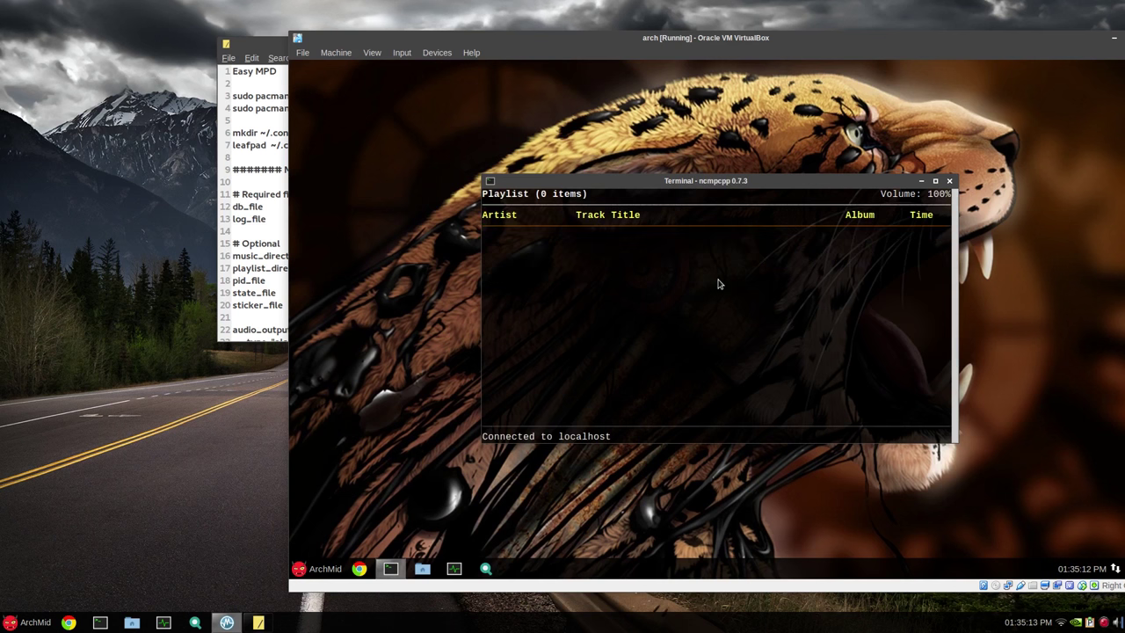
pyautogui.press('=')
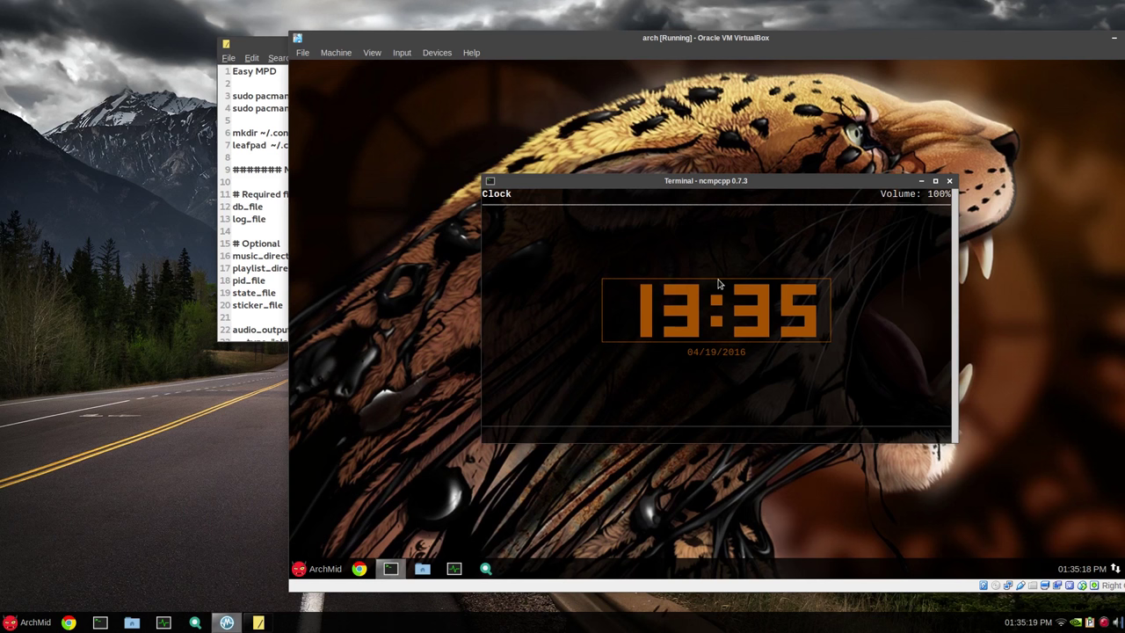
pyautogui.press('-')
pyautogui.press('-')
pyautogui.press('-')
pyautogui.press('-')
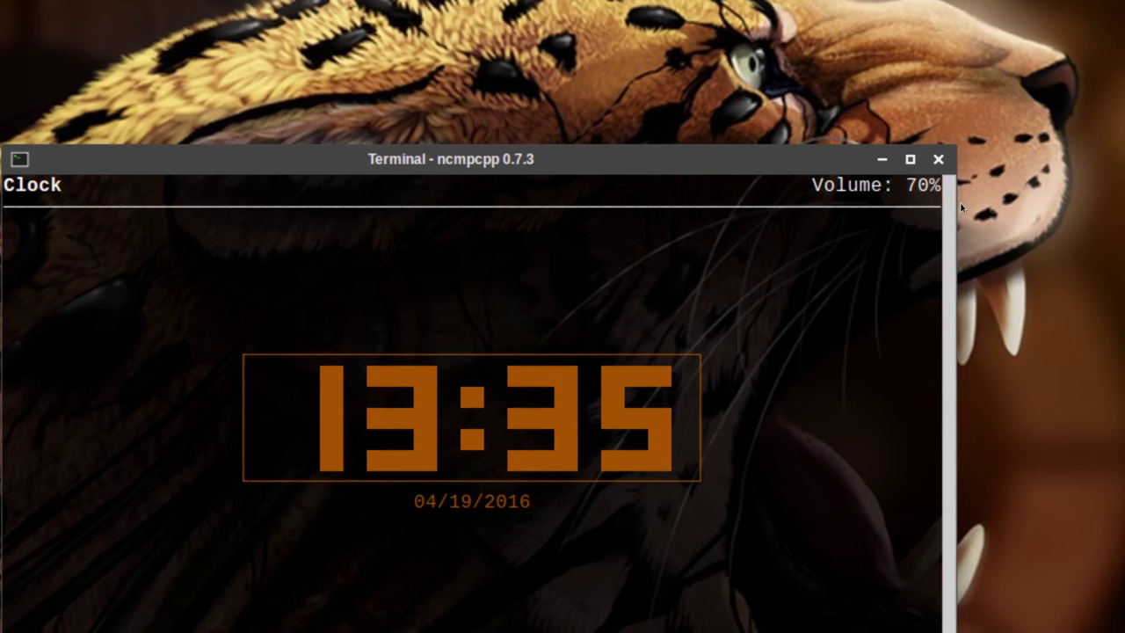
pyautogui.press('-')
pyautogui.press('-')
pyautogui.press('-')
pyautogui.press('+')
pyautogui.press('+')
pyautogui.press('+')
pyautogui.press('+')
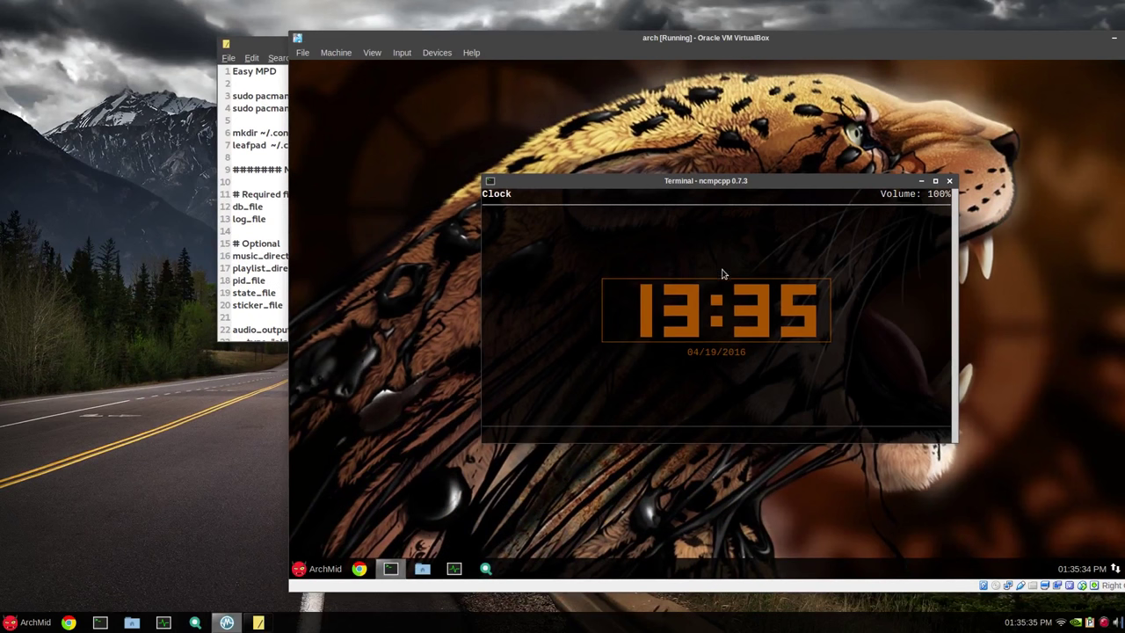
pyautogui.press('q')
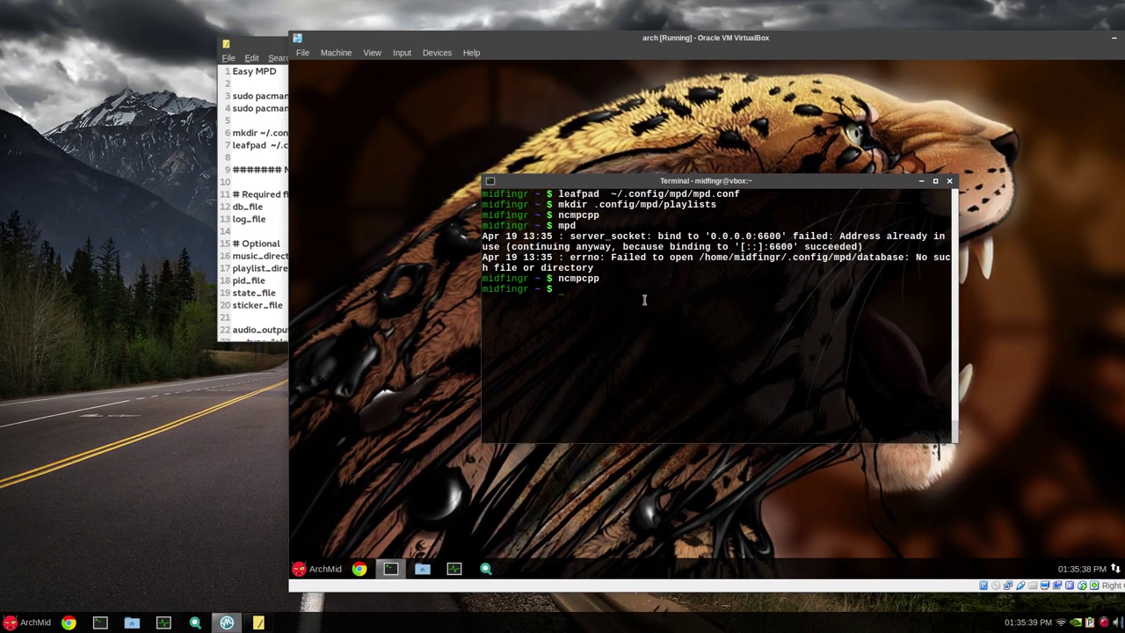
# - Copy the word ncmpcpp from the earlier command and open .bashrc in Leafpad
pyautogui.write('s')
pyautogui.write('leafpad ')
pyautogui.write('sh')
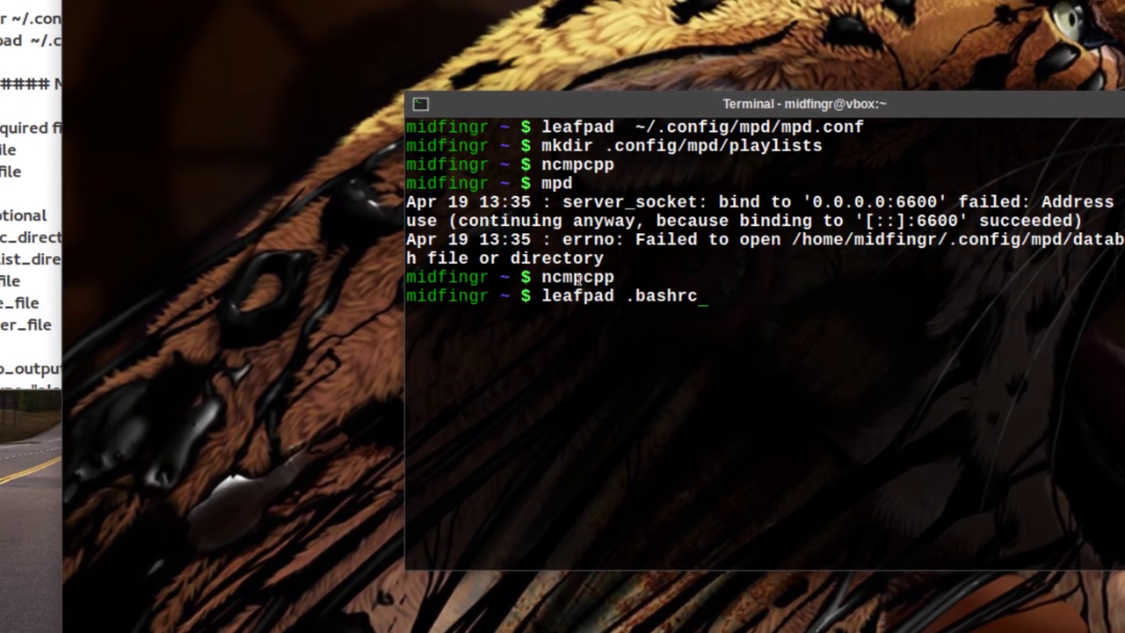
pyautogui.doubleClick(565, 273)
pyautogui.rightClick(570, 274)
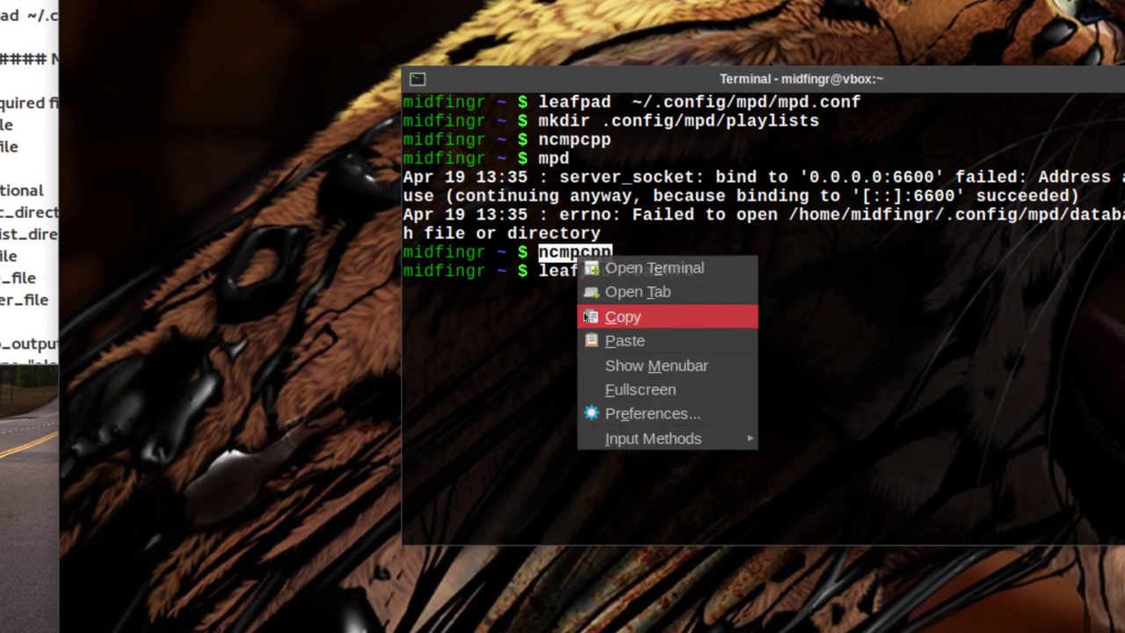
pyautogui.click(585, 316)
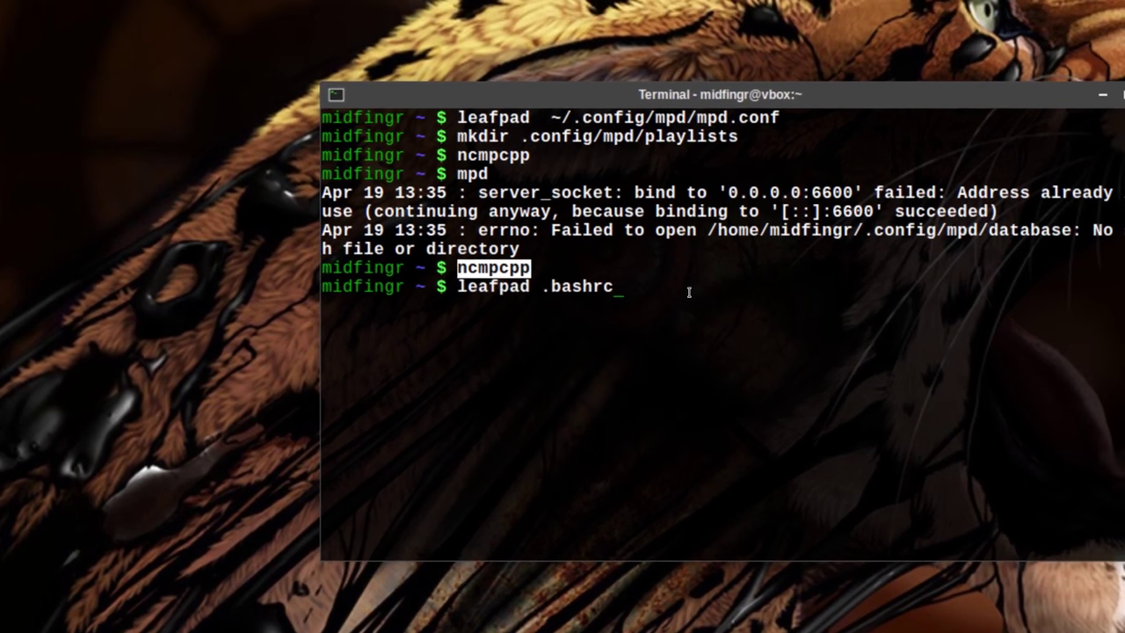
pyautogui.press('Return')
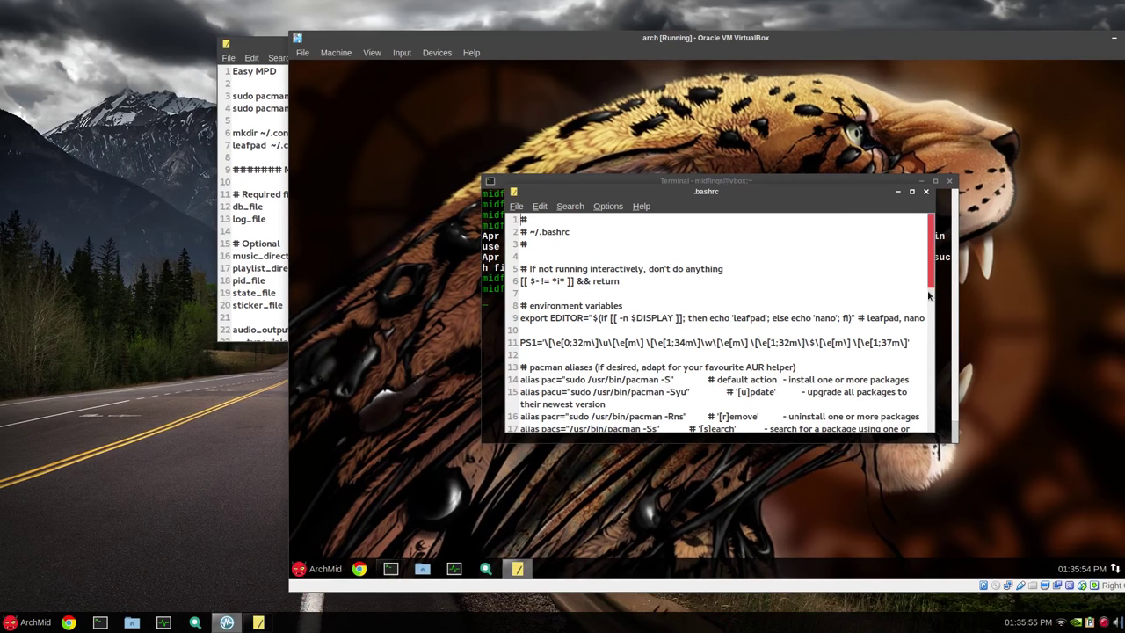
# - Add alias music='ncmpcpp' as line 44 in the Custom section of .bashrc and save
pyautogui.moveTo(931, 251); pyautogui.dragTo(941, 432)
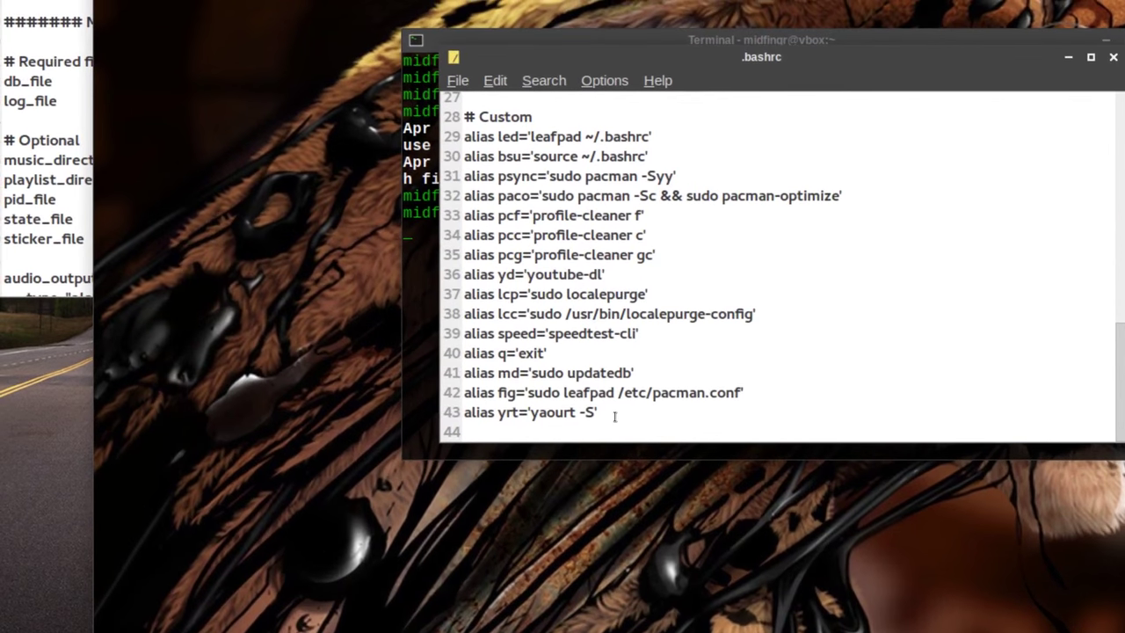
pyautogui.click(625, 411)
pyautogui.press('Return')
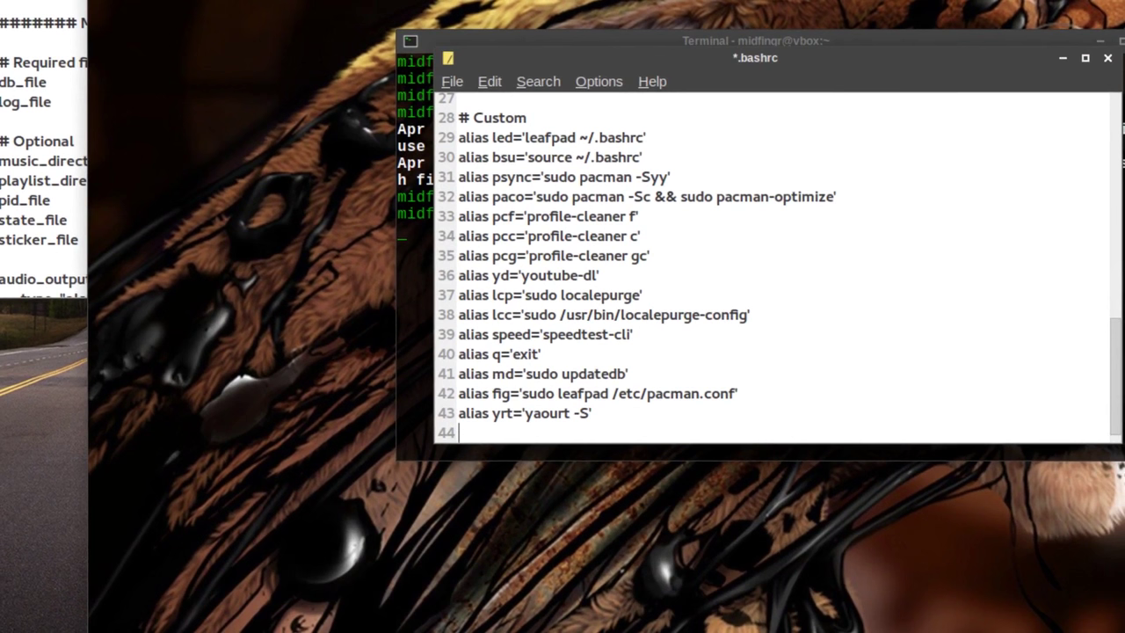
pyautogui.write('alias')
pyautogui.write(' mu')
pyautogui.write('sic')
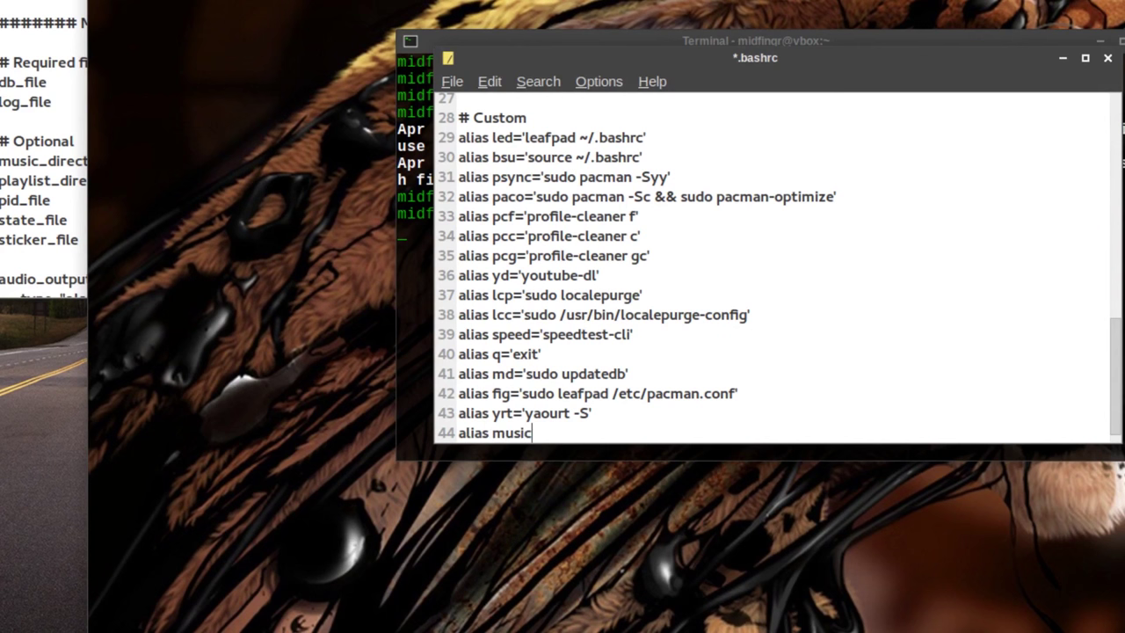
pyautogui.write("='")
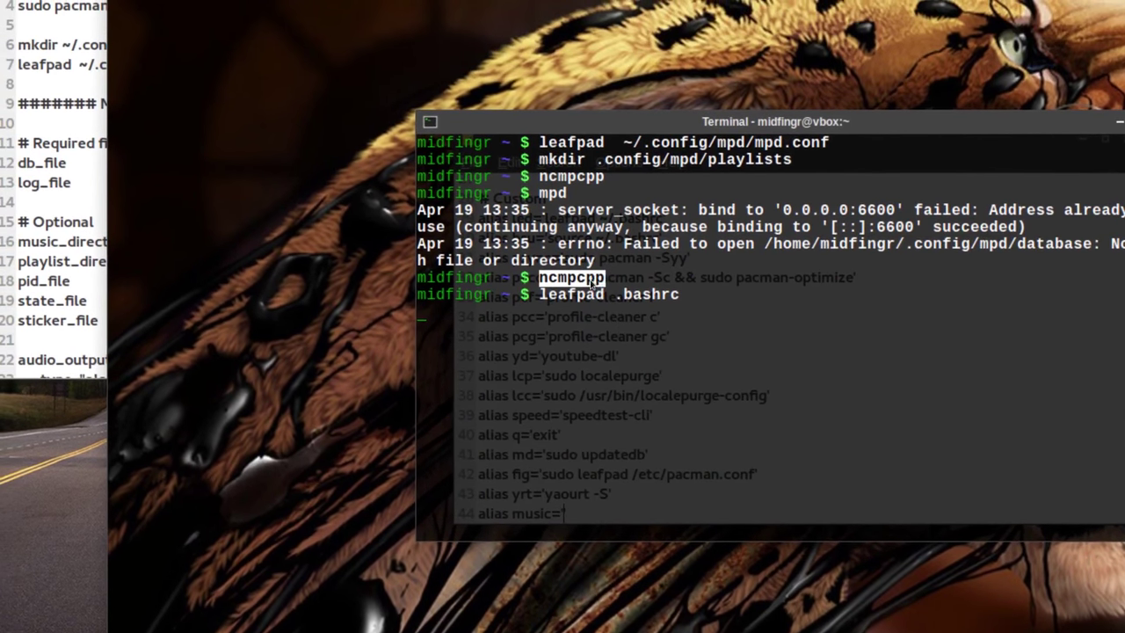
pyautogui.rightClick(592, 283)
pyautogui.click(609, 336)
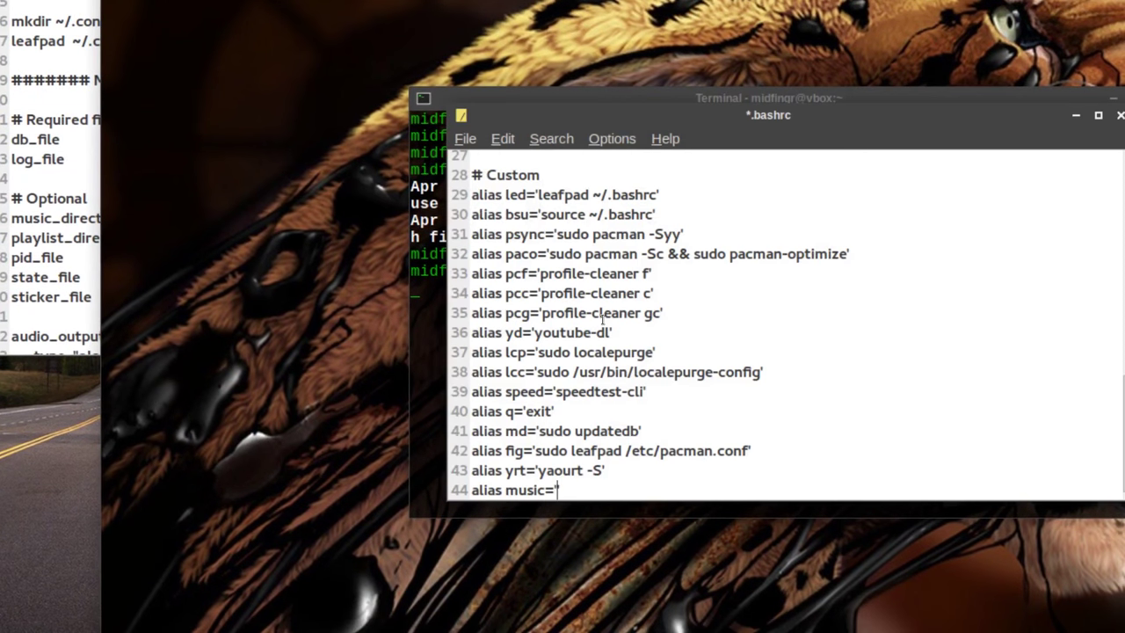
pyautogui.hotkey('ctrl', 'v')
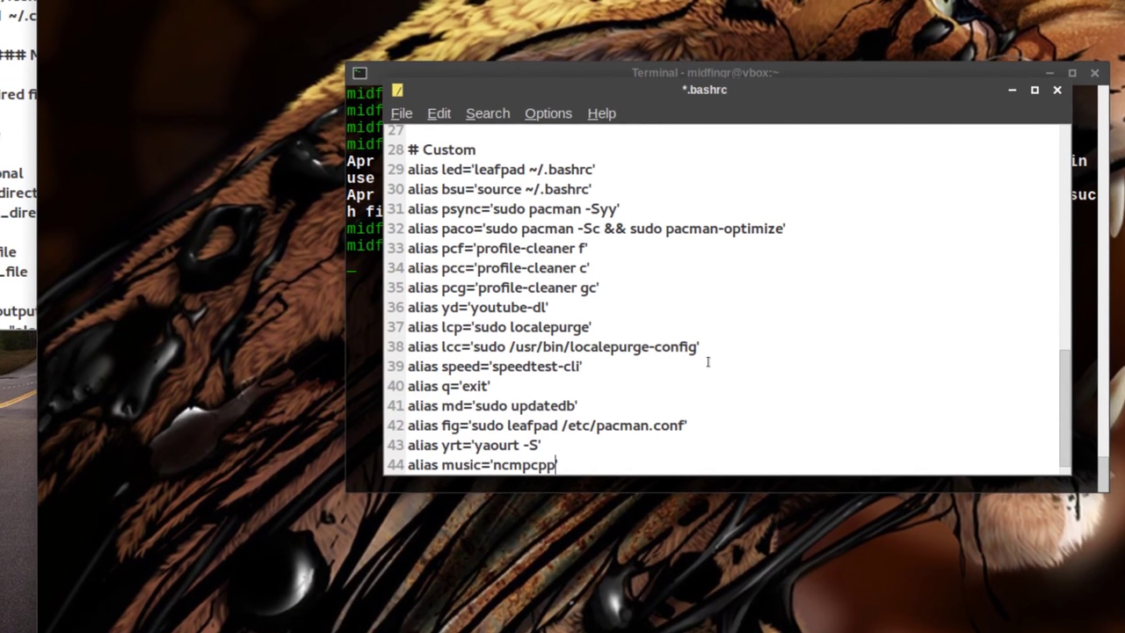
pyautogui.write("'")
pyautogui.press('Return')
pyautogui.press('Return')
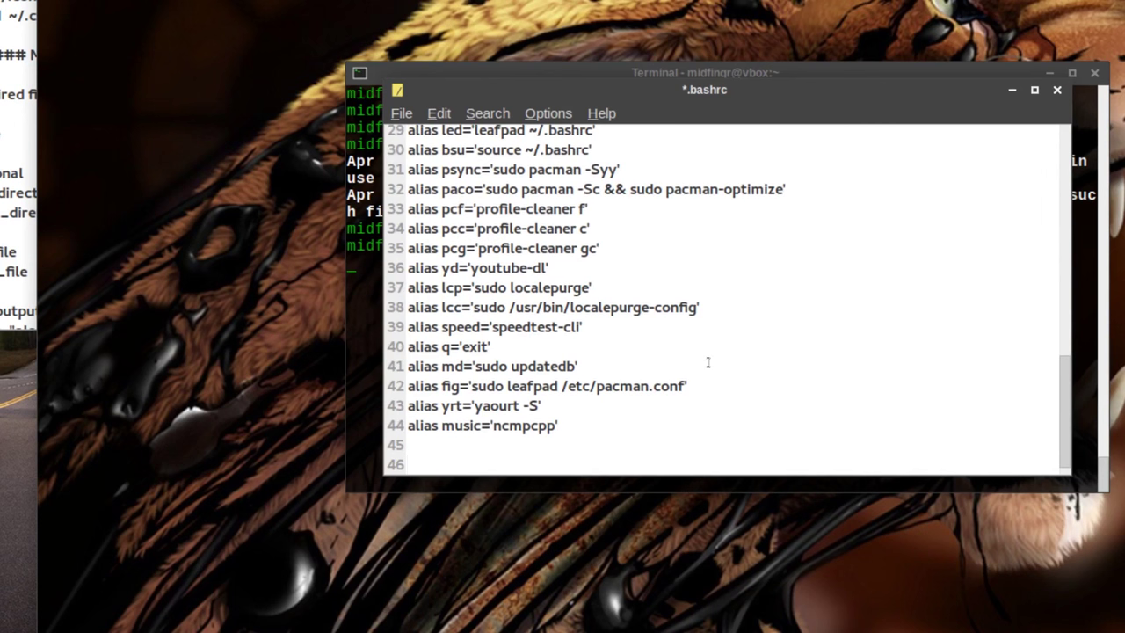
pyautogui.hotkey('ctrl', 's')
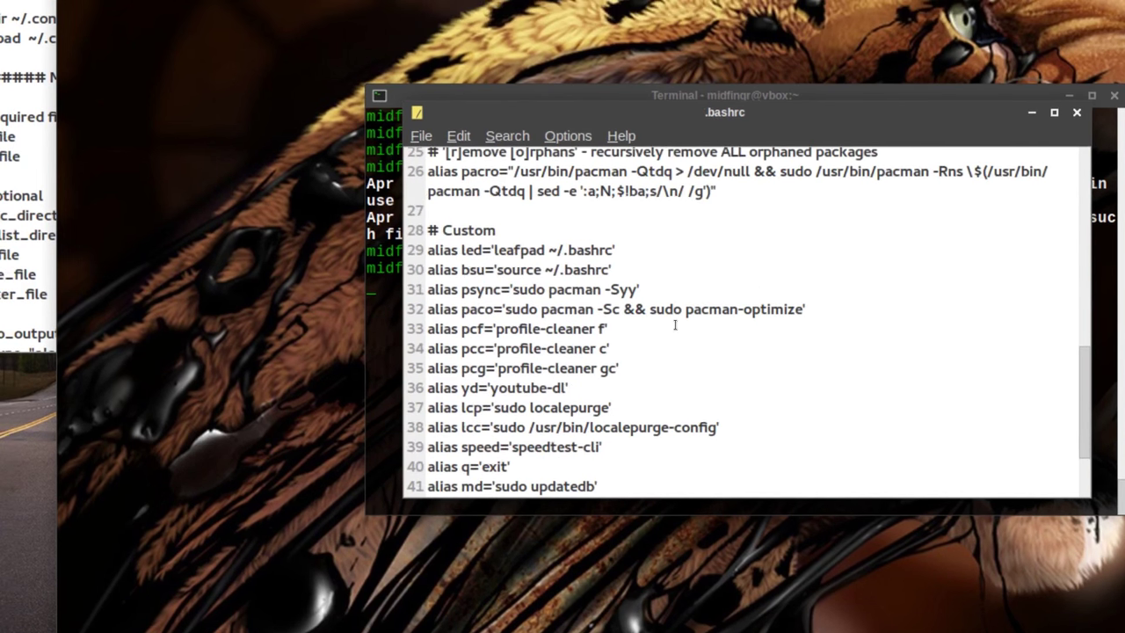
# - Copy 'source ~/.bashrc' from the file, close Leafpad, and run it to reload the shell
pyautogui.doubleClick(523, 272)
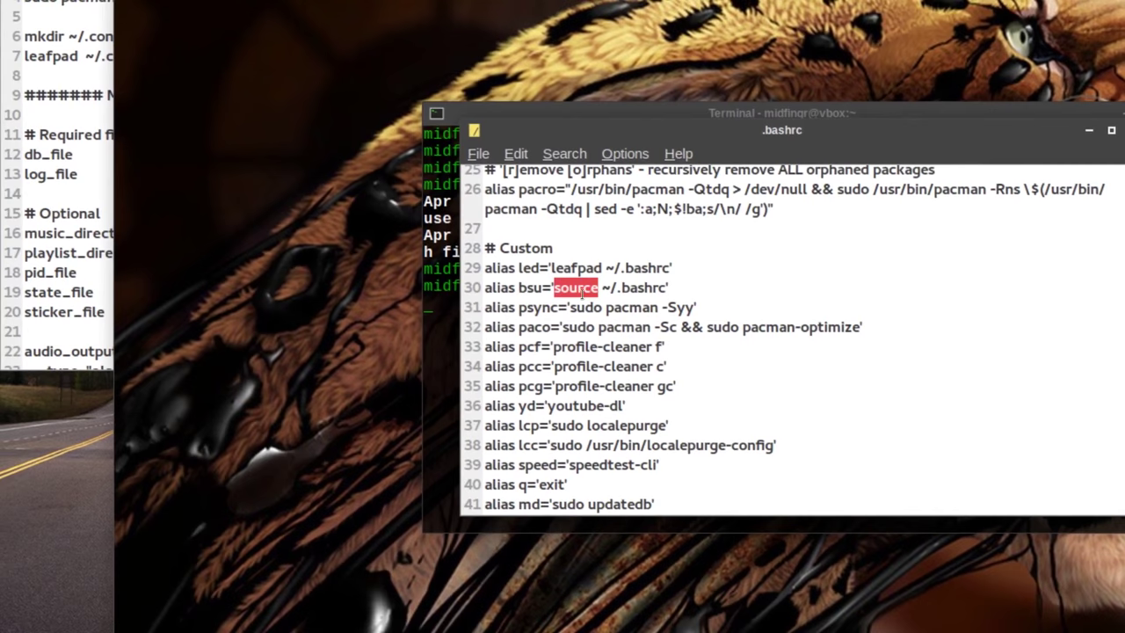
pyautogui.moveTo(580, 293); pyautogui.dragTo(634, 281)
pyautogui.rightClick(612, 284)
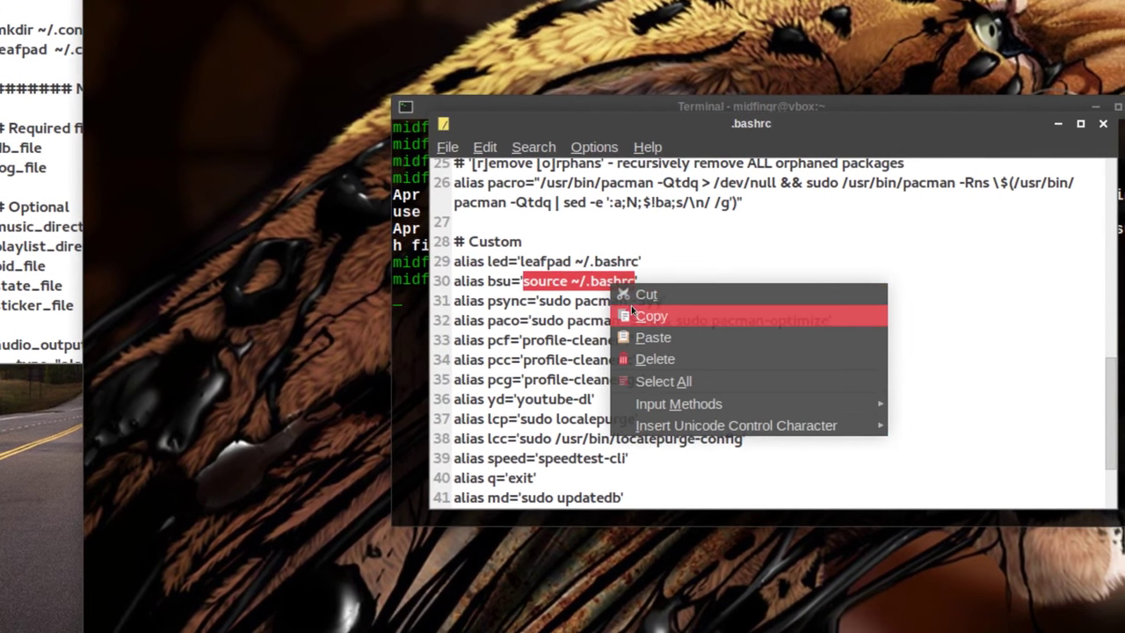
pyautogui.click(633, 315)
pyautogui.hotkey('ctrl', 'q')
pyautogui.rightClick(634, 304)
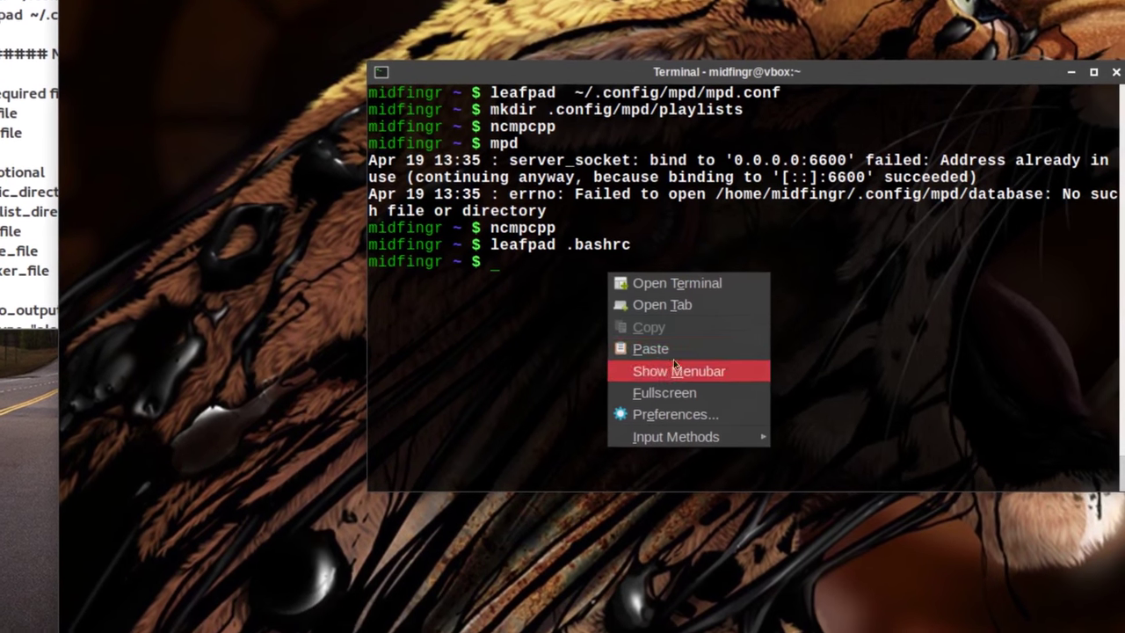
pyautogui.click(668, 349)
pyautogui.press('Return')
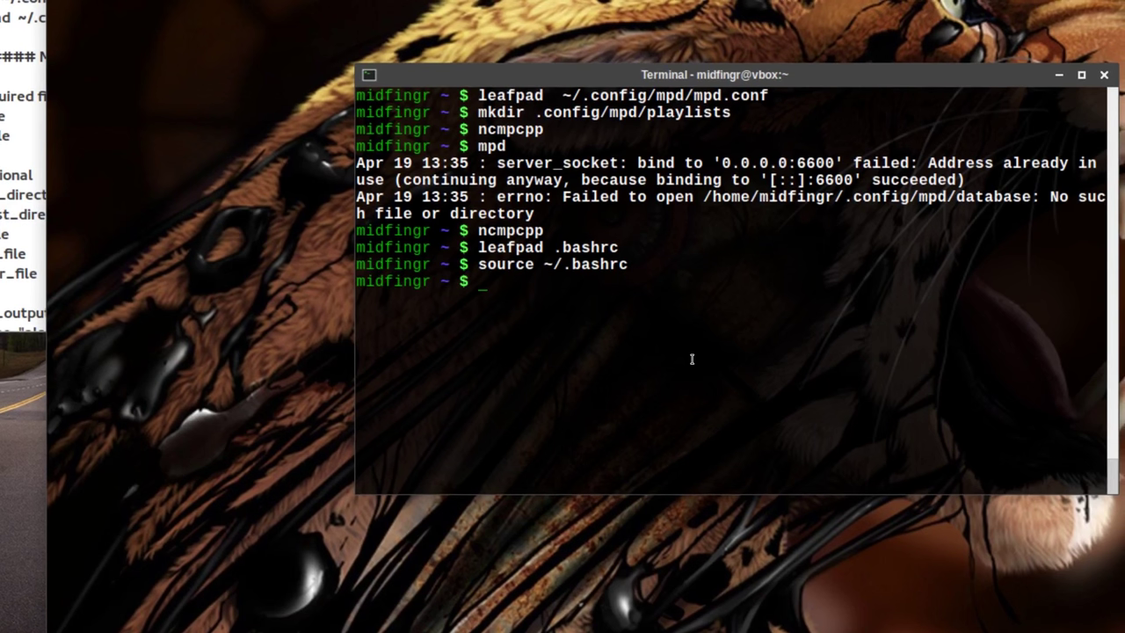
# - Run the new music alias to launch ncmpcpp, then quit it
pyautogui.write('mu')
pyautogui.write('sic')
pyautogui.press('Return')
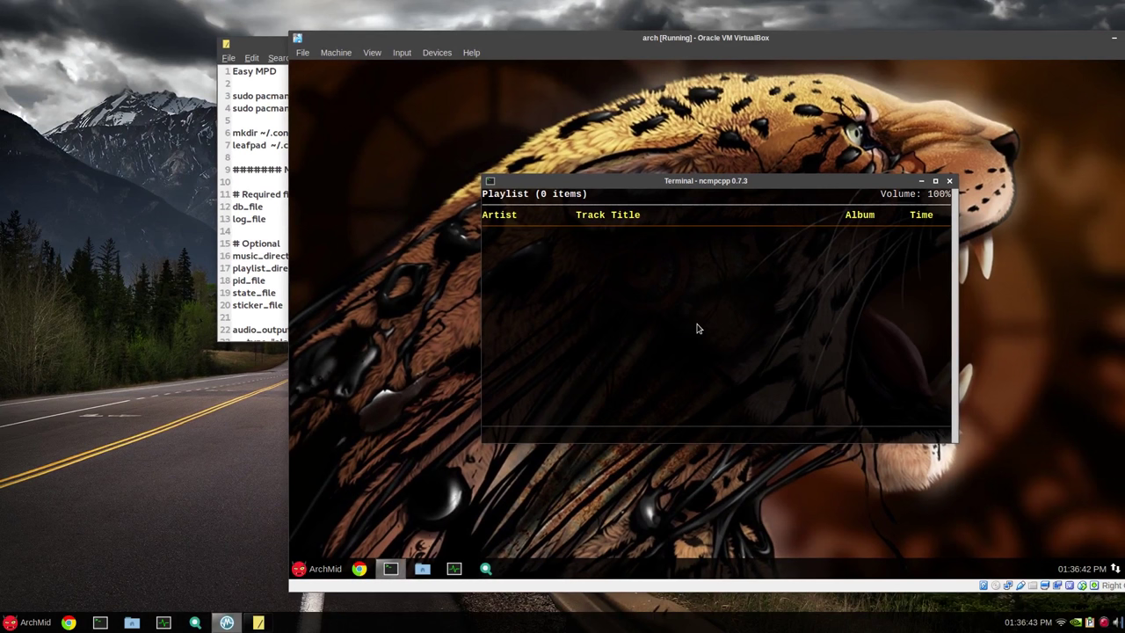
pyautogui.press('q')
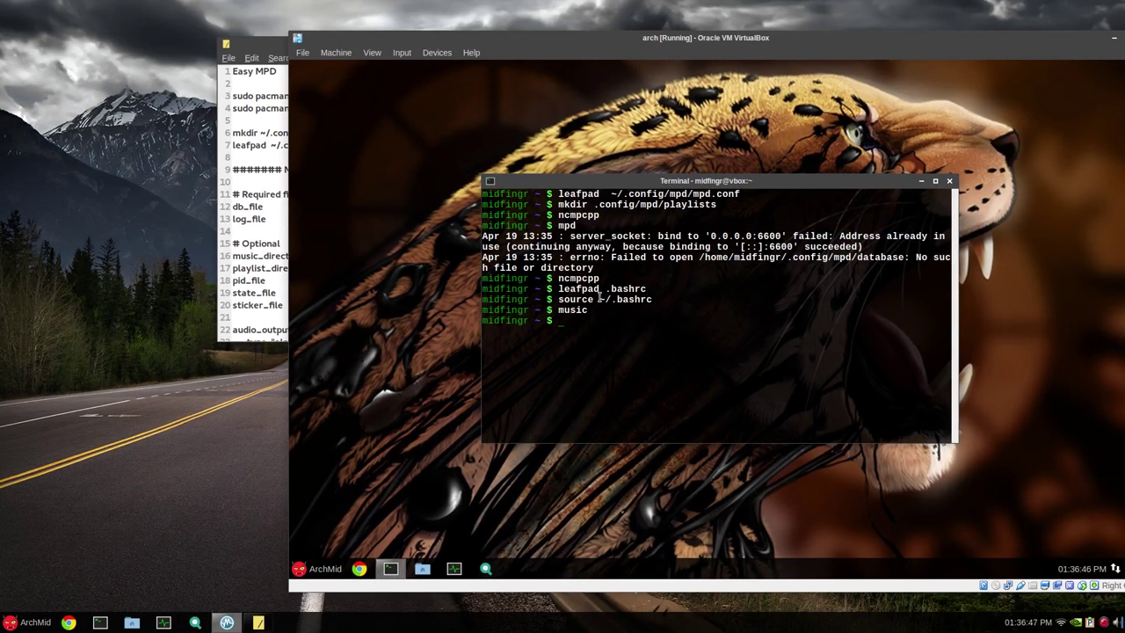
# - Find Session and Startup in the Settings Manager with an 'st' search and show its Application Autostart list
pyautogui.click(330, 567)
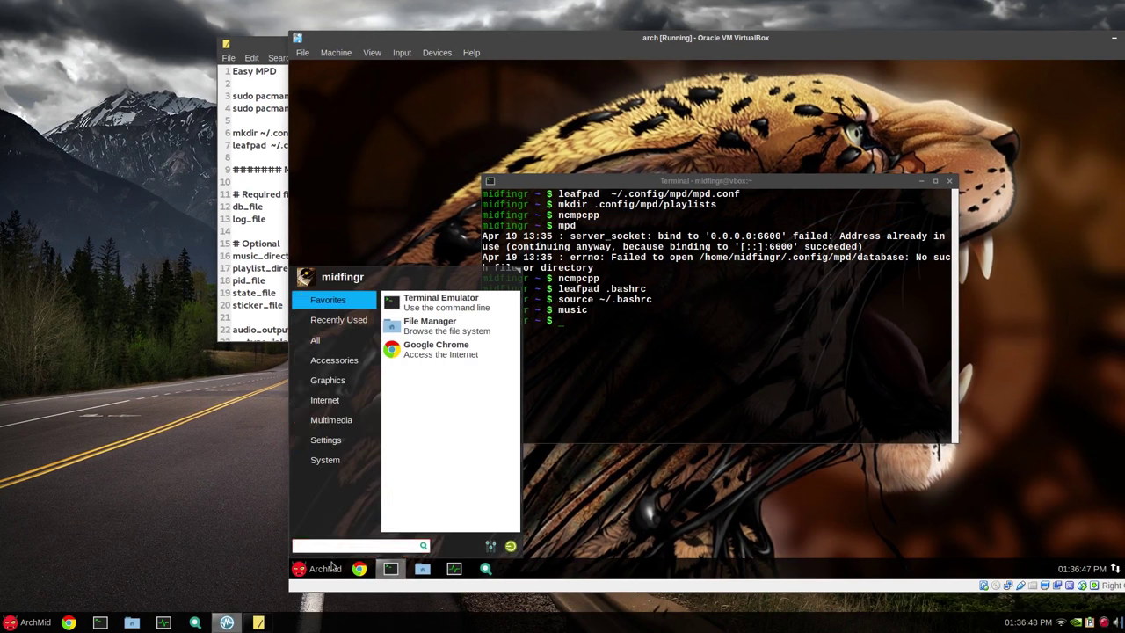
pyautogui.click(490, 546)
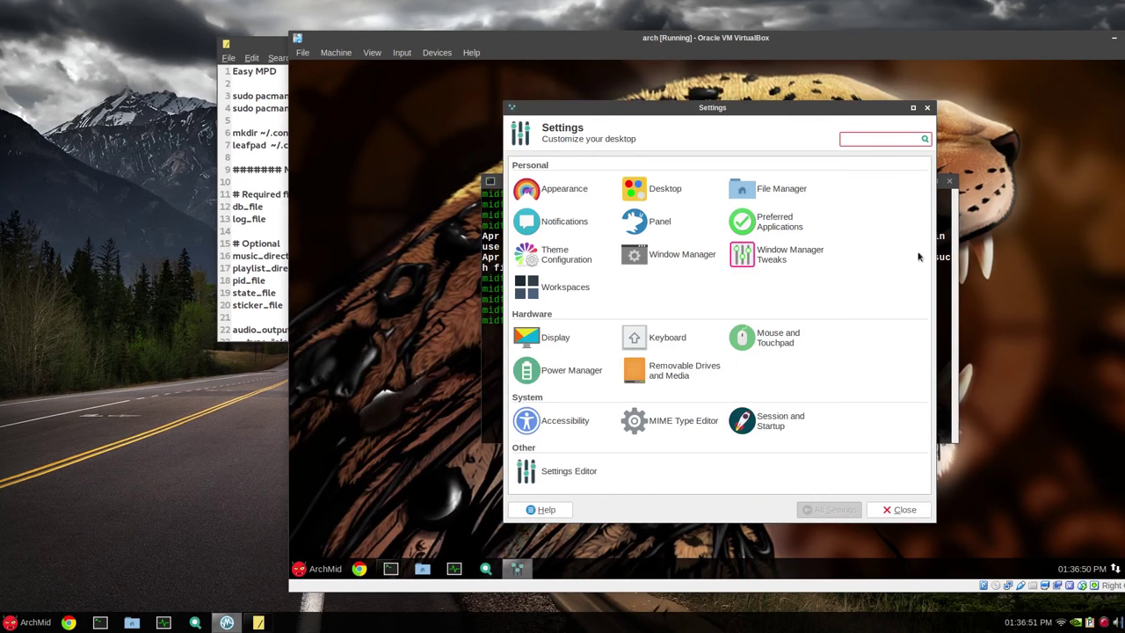
pyautogui.write('st')
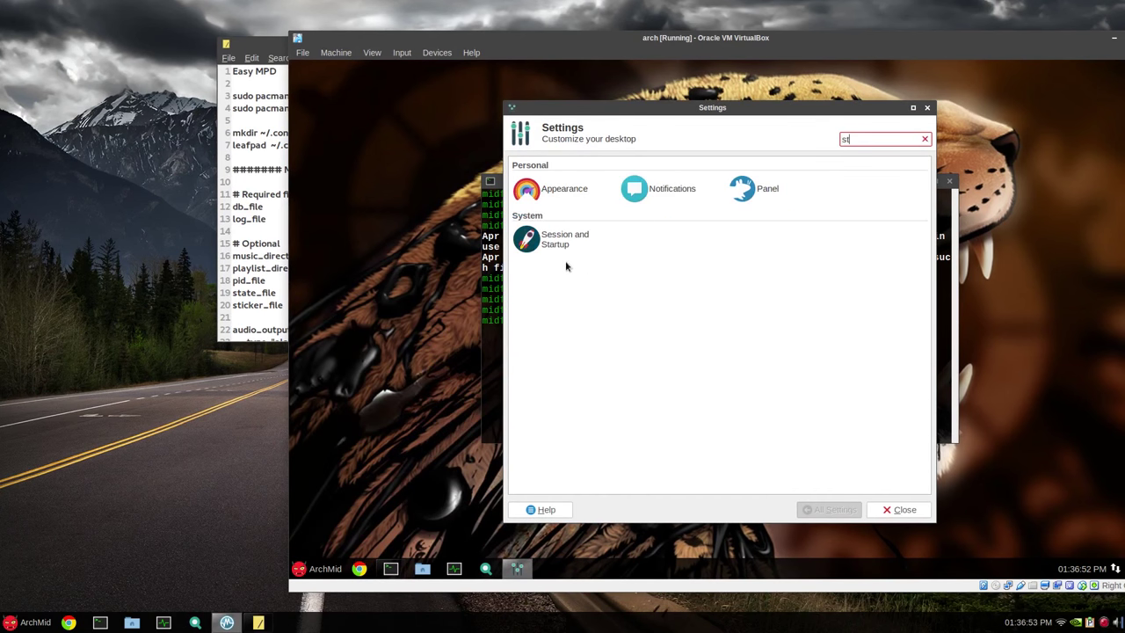
pyautogui.click(566, 255)
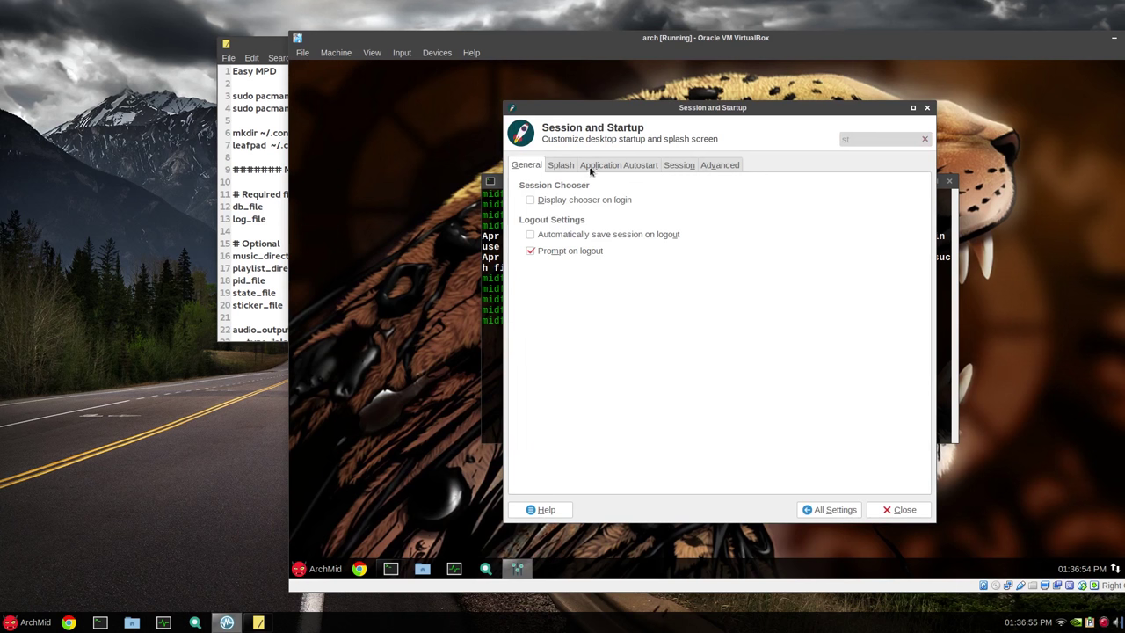
pyautogui.click(594, 173)
# - Add an autostart entry named MPD with the command mpd
pyautogui.click(539, 480)
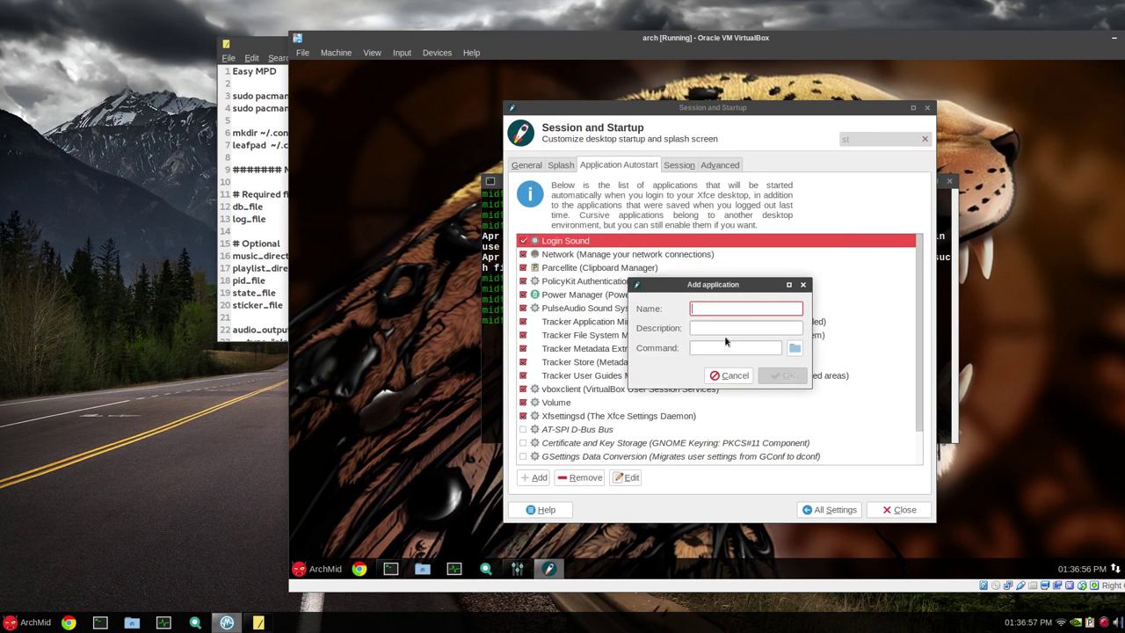
pyautogui.write('MPD')
pyautogui.click(731, 327)
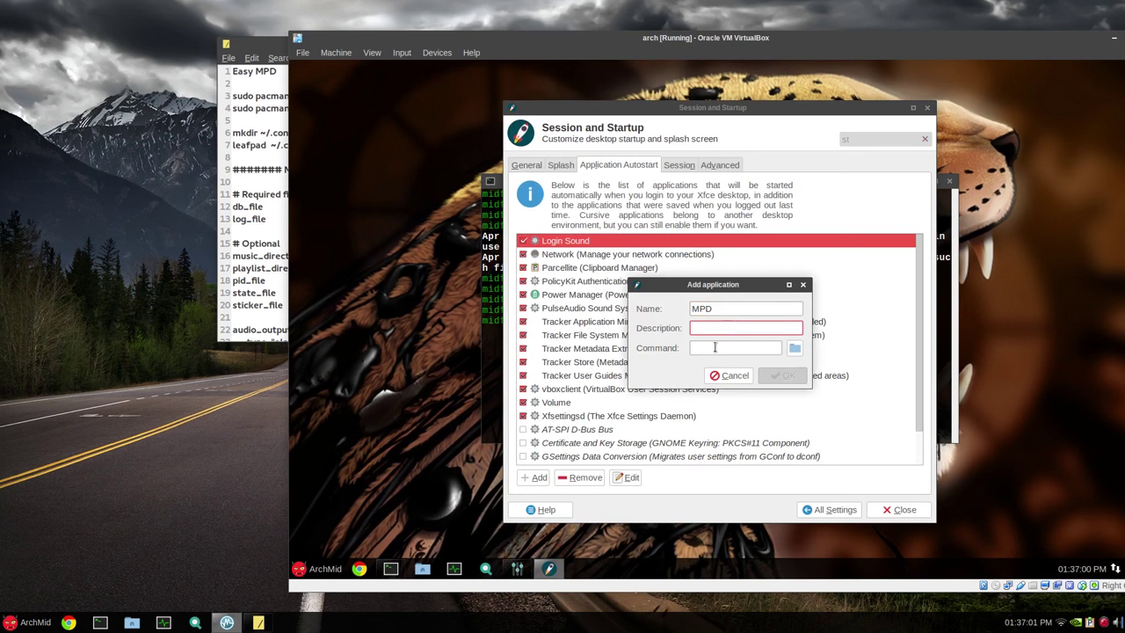
pyautogui.click(715, 347)
pyautogui.write('mpd')
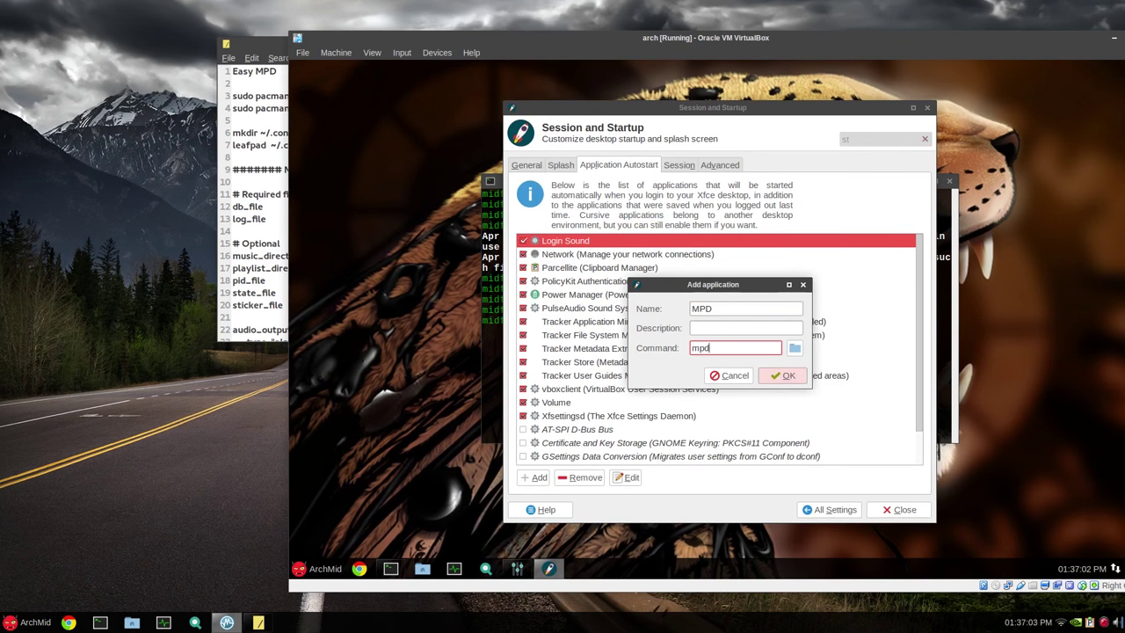
pyautogui.click(761, 376)
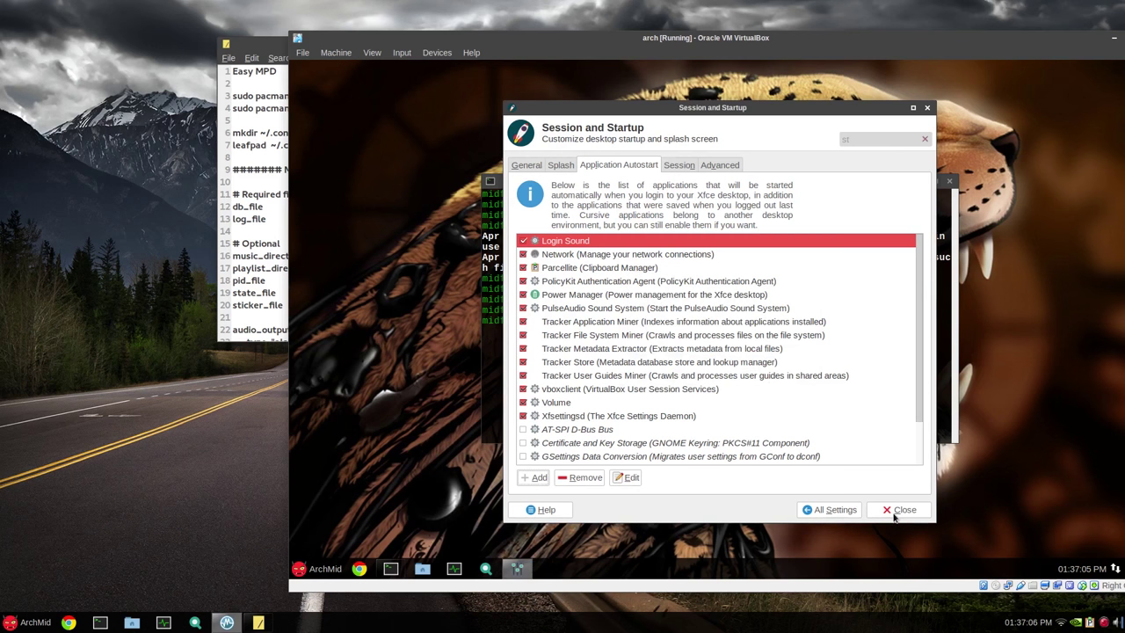
# - Close Session and Startup, then view the hidden .ncmpcpp folder in the file manager and close it
pyautogui.click(898, 509)
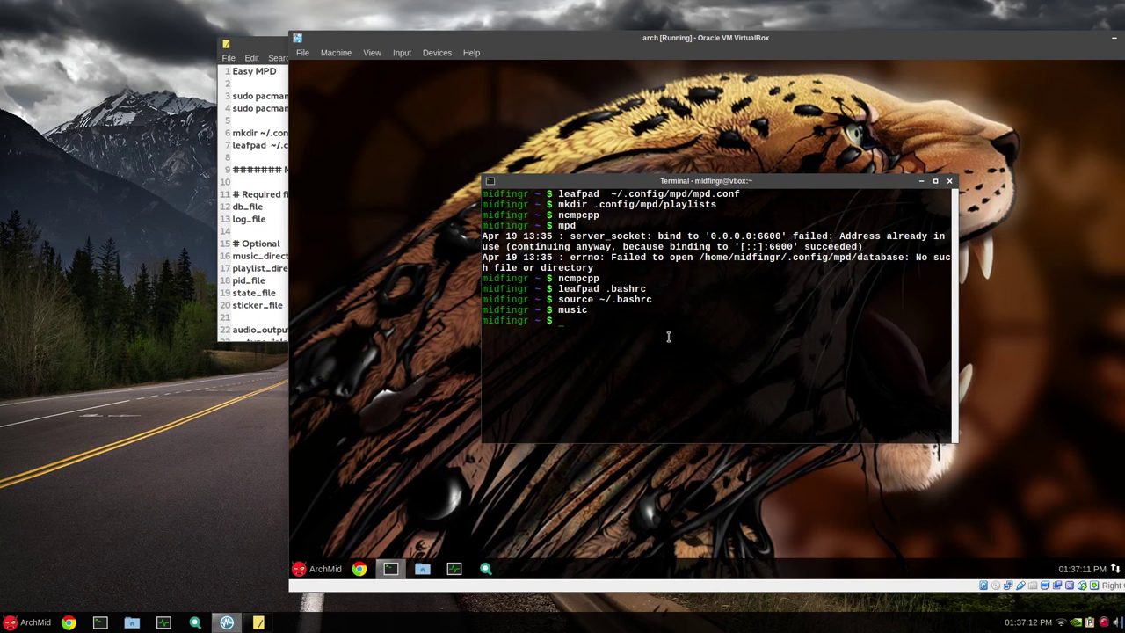
pyautogui.click(421, 568)
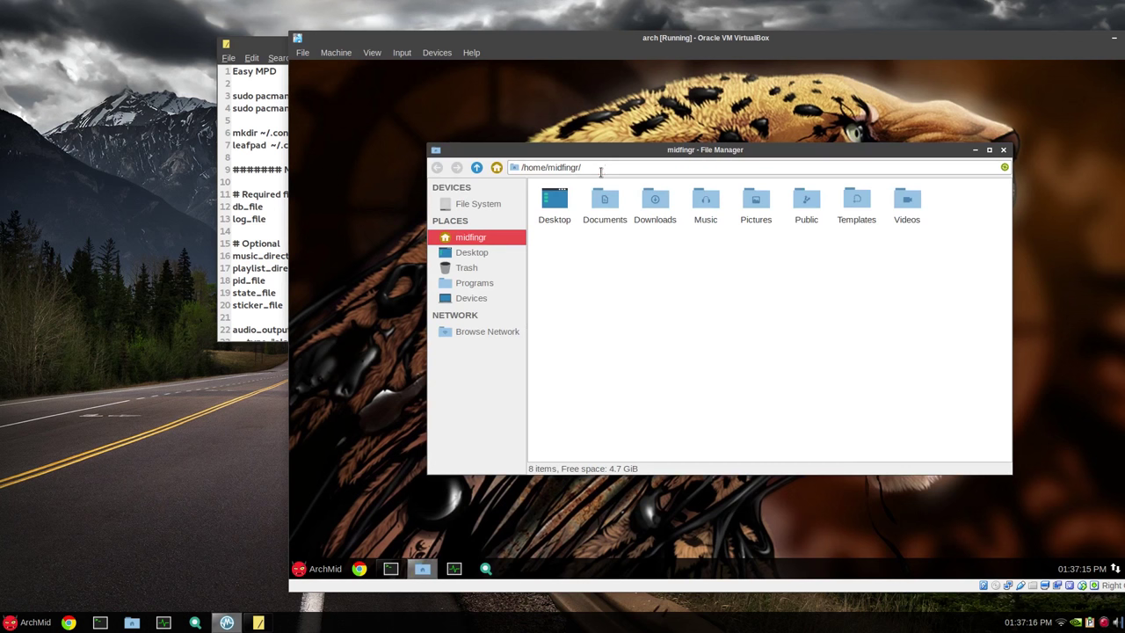
pyautogui.click(602, 170)
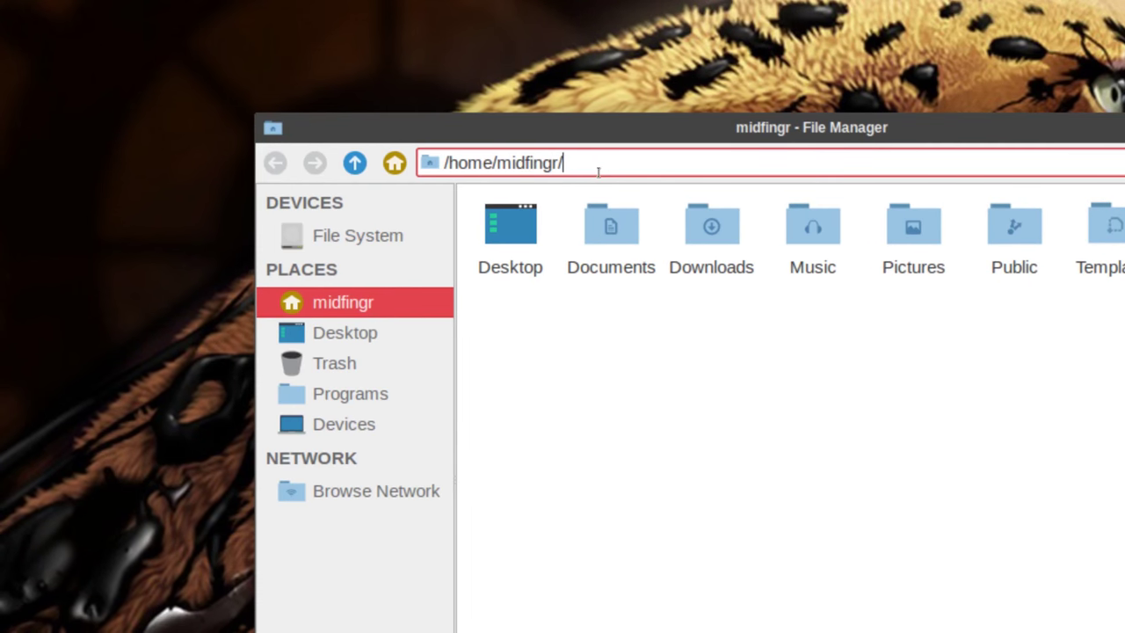
pyautogui.write('.')
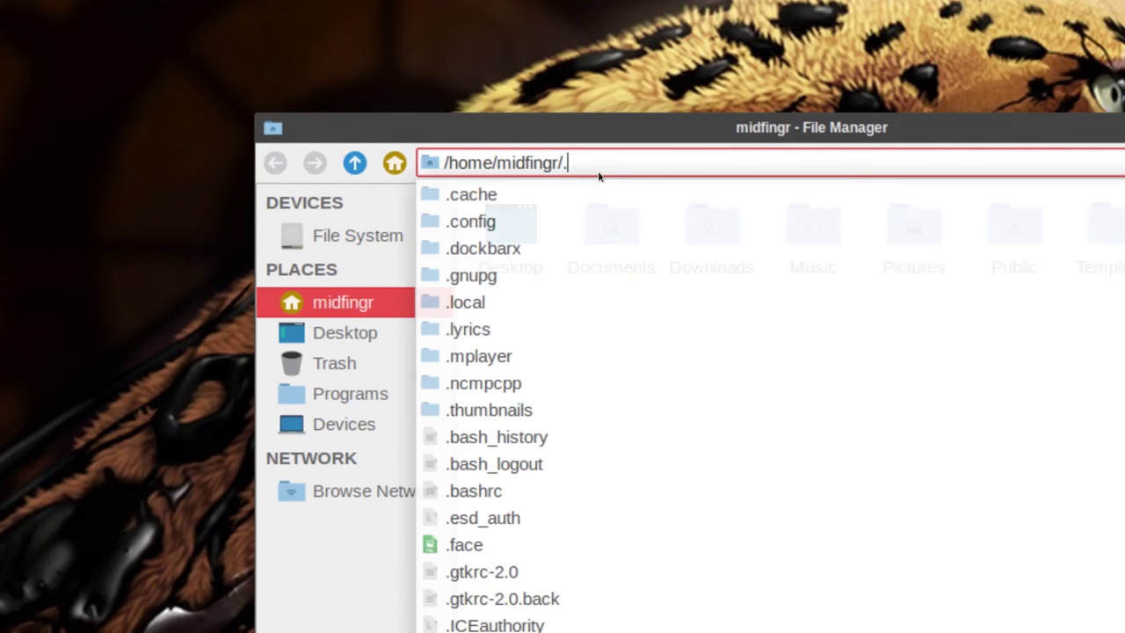
pyautogui.write('nc')
pyautogui.press('Return')
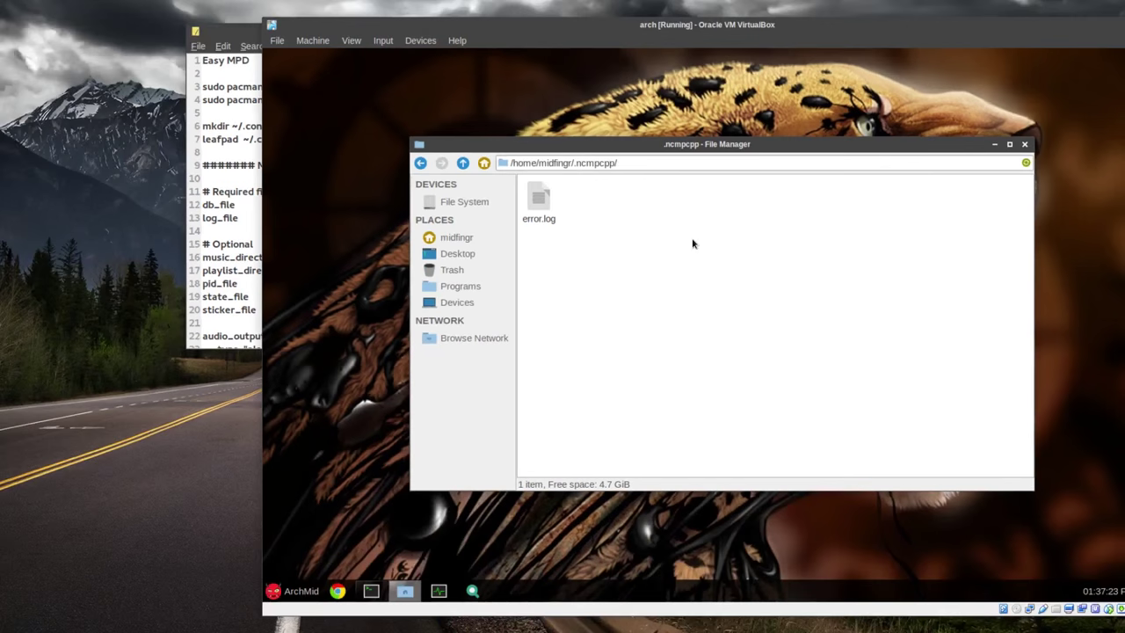
pyautogui.hotkey('ctrl', 'w')
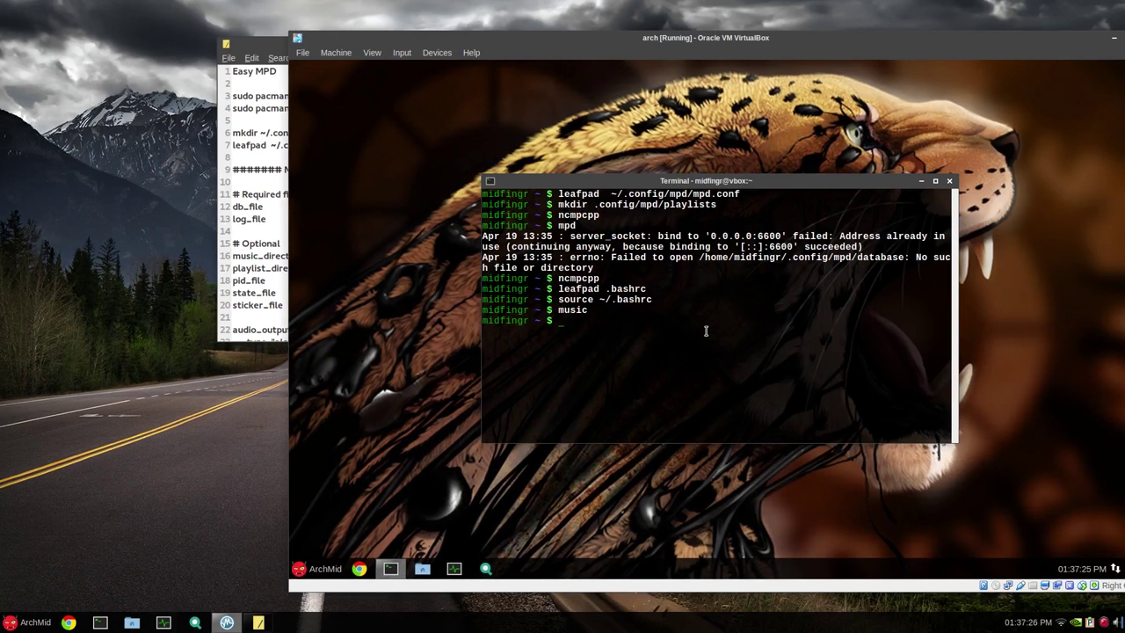
# - Relaunch ncmpcpp with the music command and update its database
pyautogui.write('music')
pyautogui.press('Return')
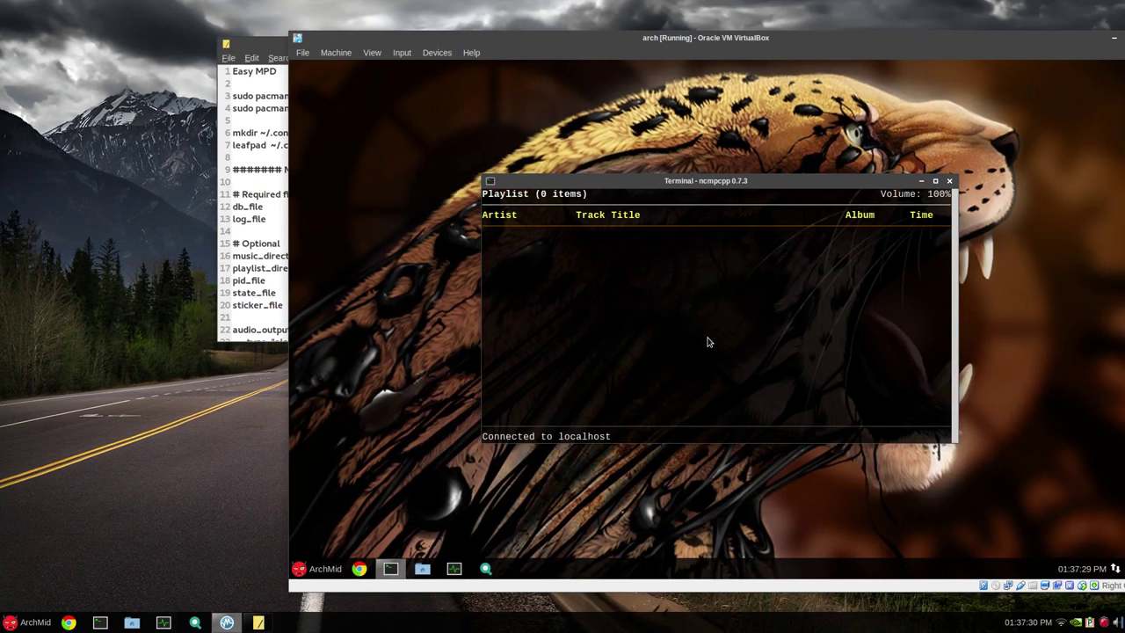
pyautogui.press('u')
# - Quit ncmpcpp, close the terminal, and shift the VM window slightly left
pyautogui.press('q')
pyautogui.hotkey('ctrl', 'd')
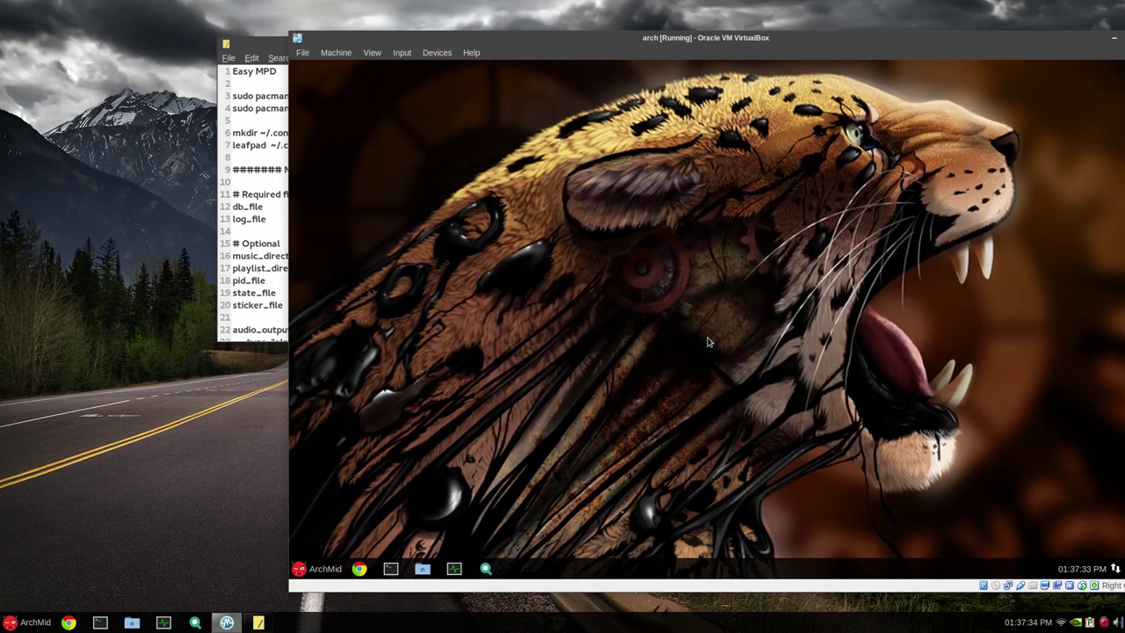
pyautogui.click(4, 523)
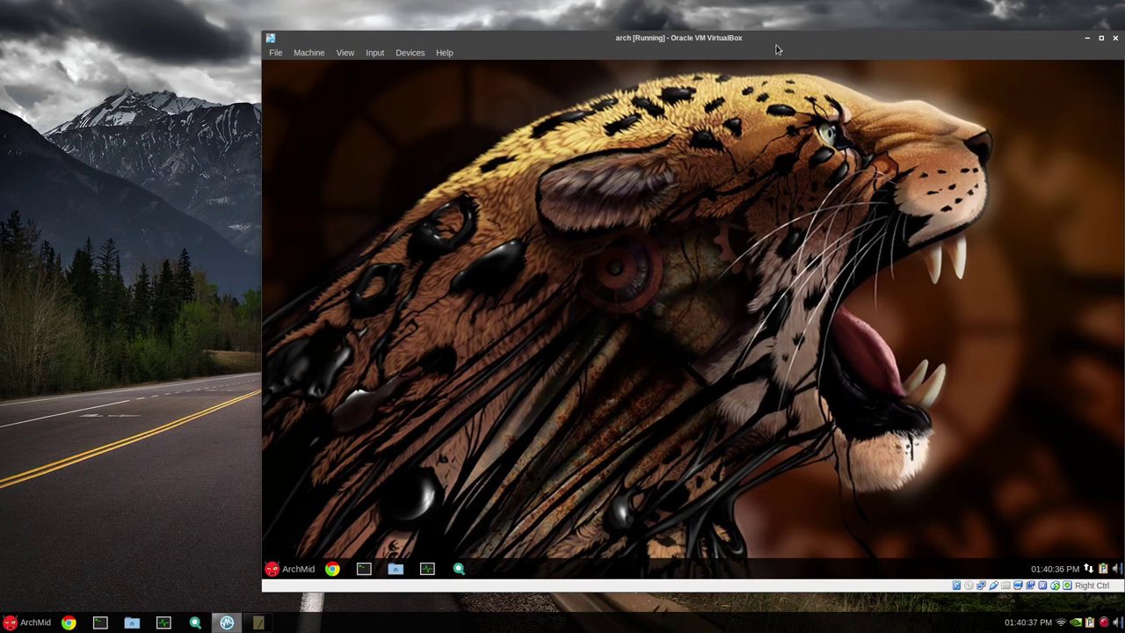
pyautogui.moveTo(778, 44); pyautogui.dragTo(730, 47)
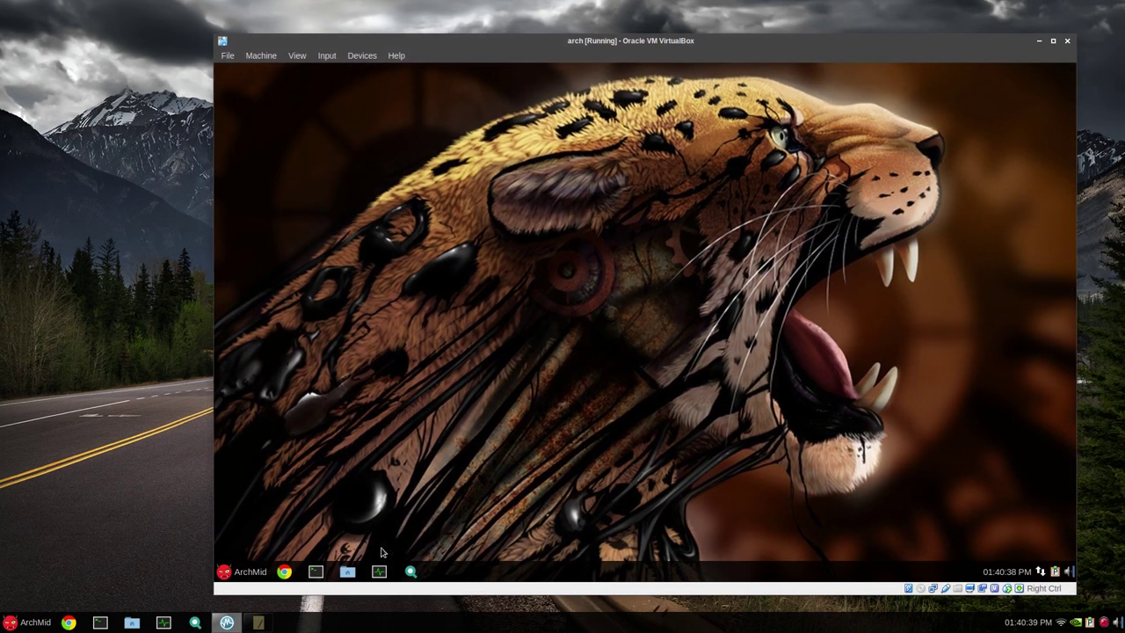
# - Navigate the file manager to /usr/share/sounds/alsa/ using Tab completion in the path bar
pyautogui.click(347, 571)
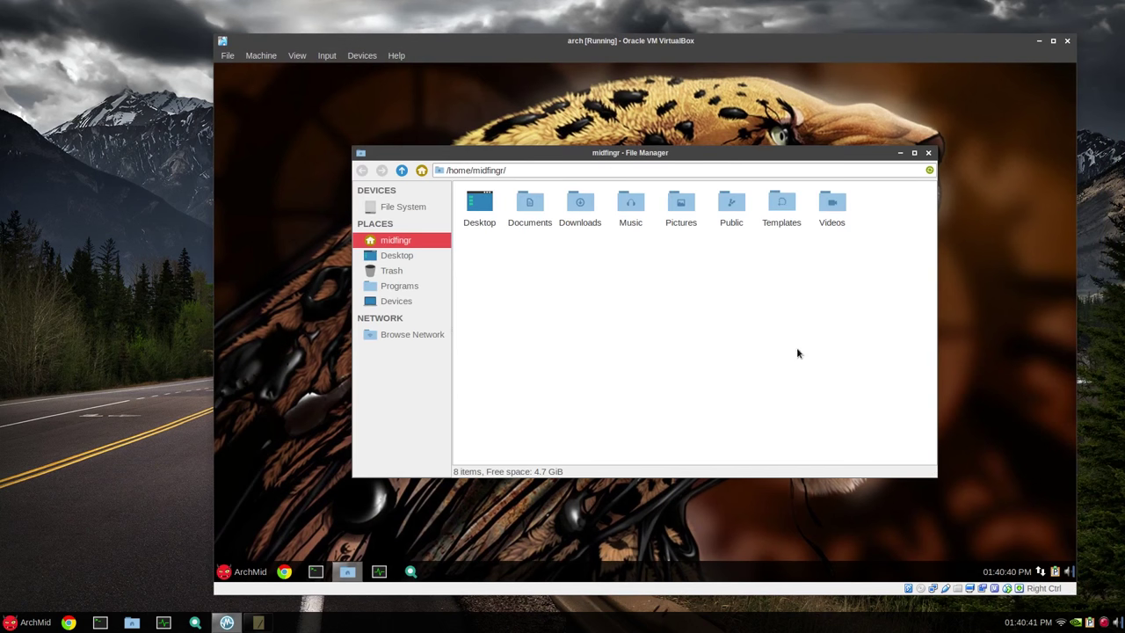
pyautogui.click(930, 153)
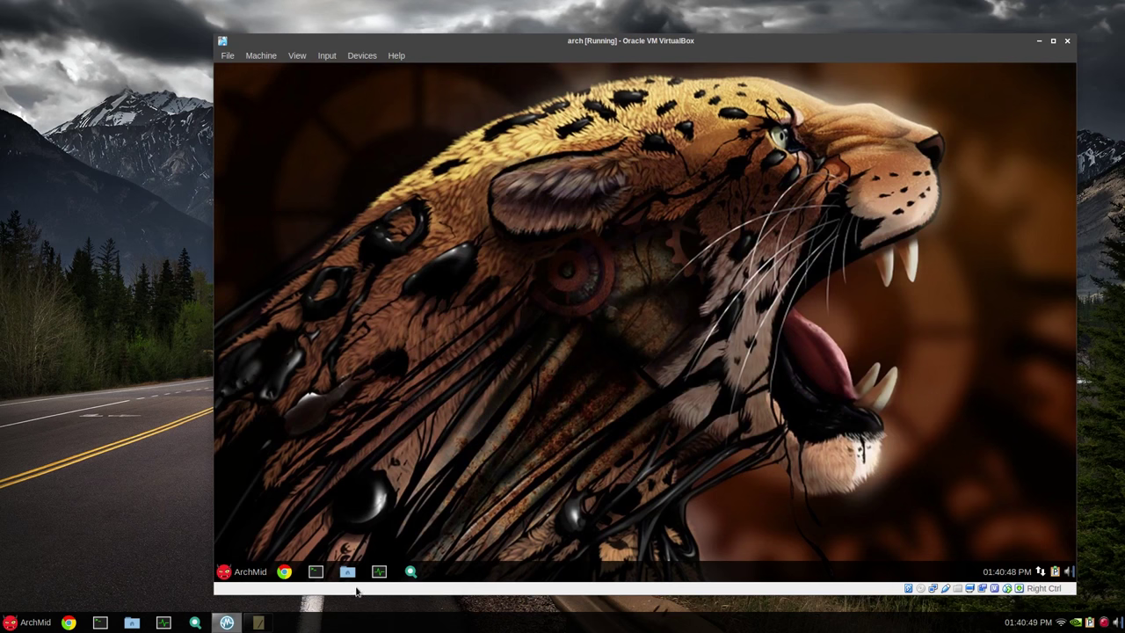
pyautogui.click(347, 571)
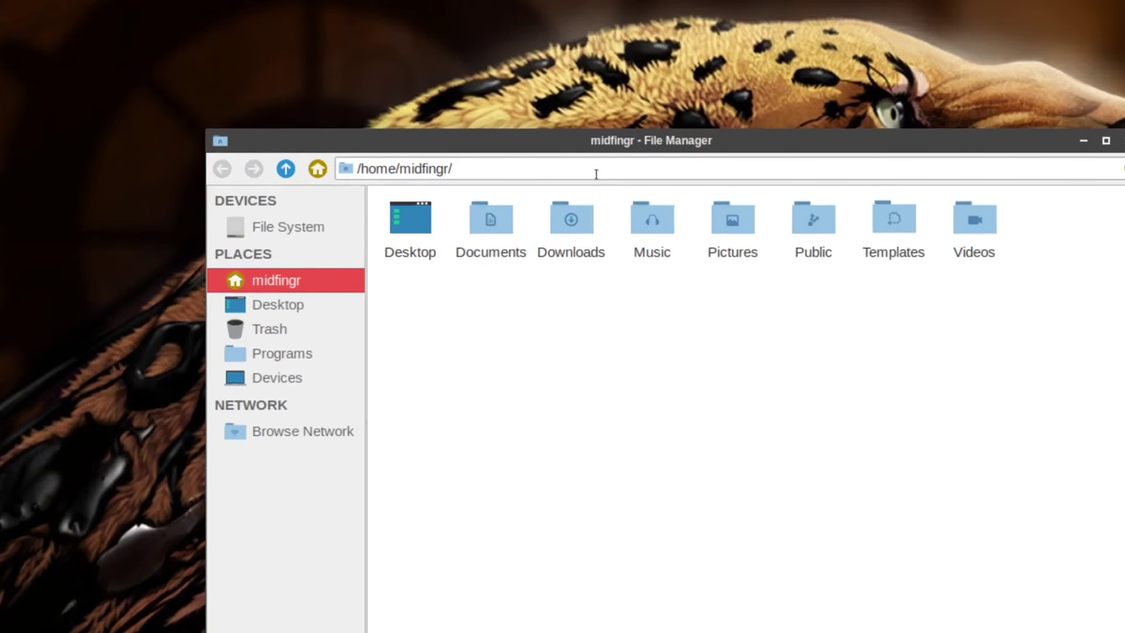
pyautogui.click(596, 174)
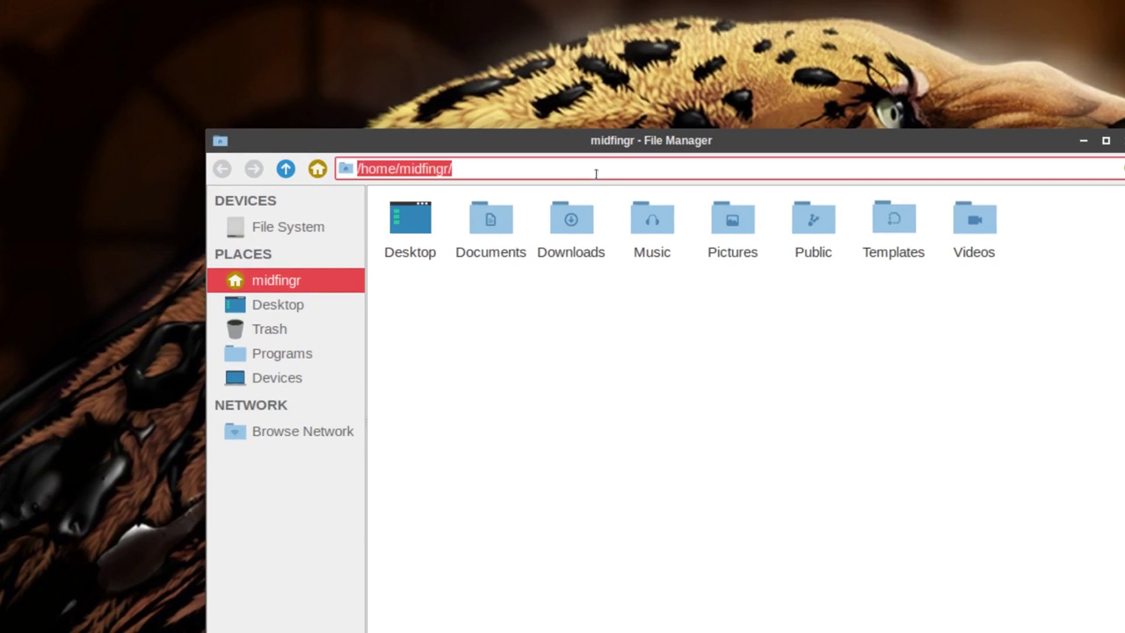
pyautogui.write('/usr/share/sou')
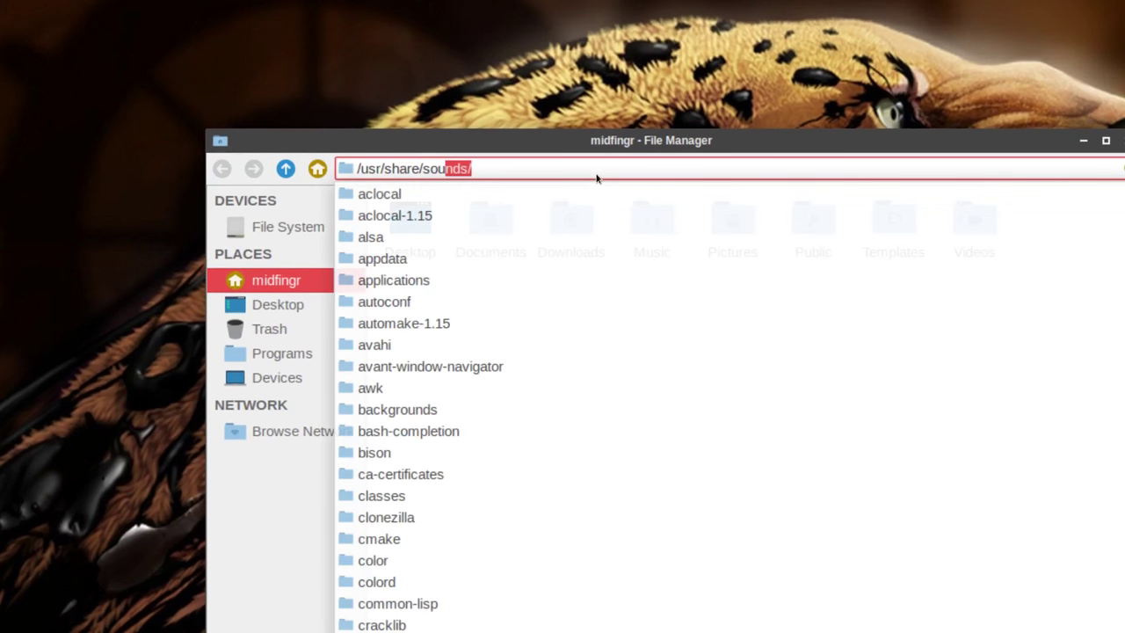
pyautogui.press('Tab')
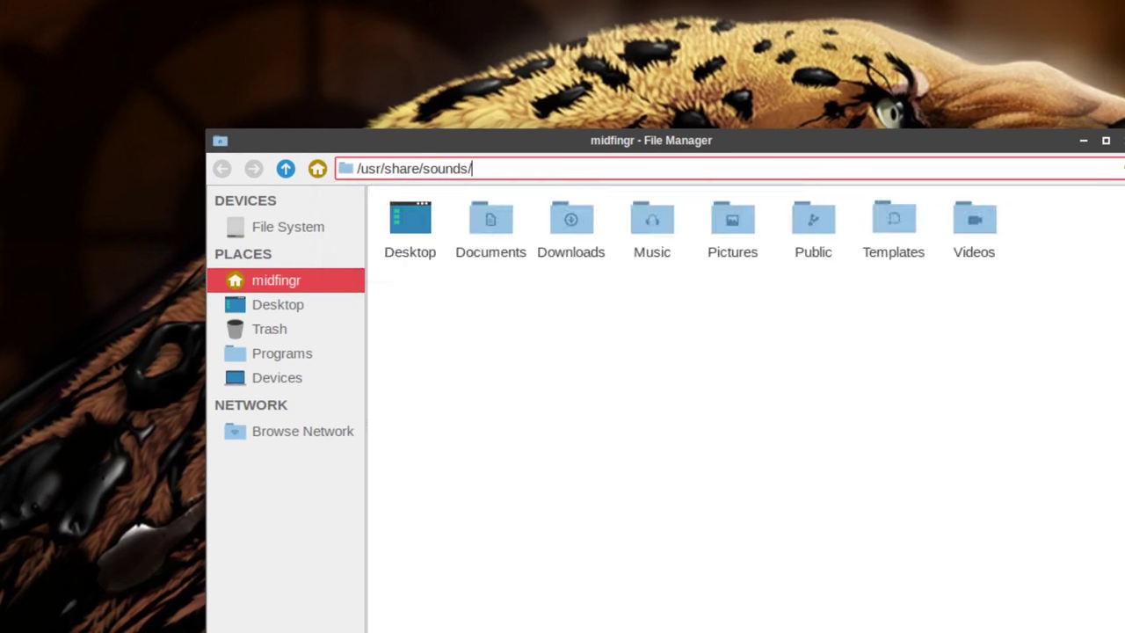
pyautogui.write('alsa/')
pyautogui.press('Return')
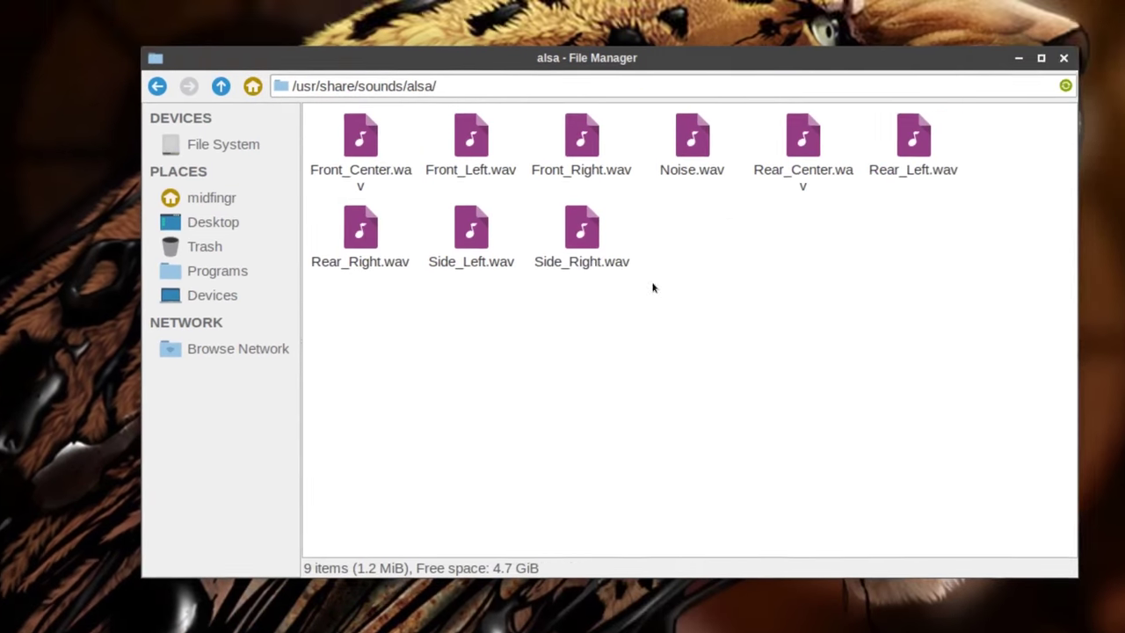
# - Open a terminal in the alsa folder and enter a copy of all .wav files to /home/midfingr/Music/
pyautogui.rightClick(585, 469)
pyautogui.click(637, 408)
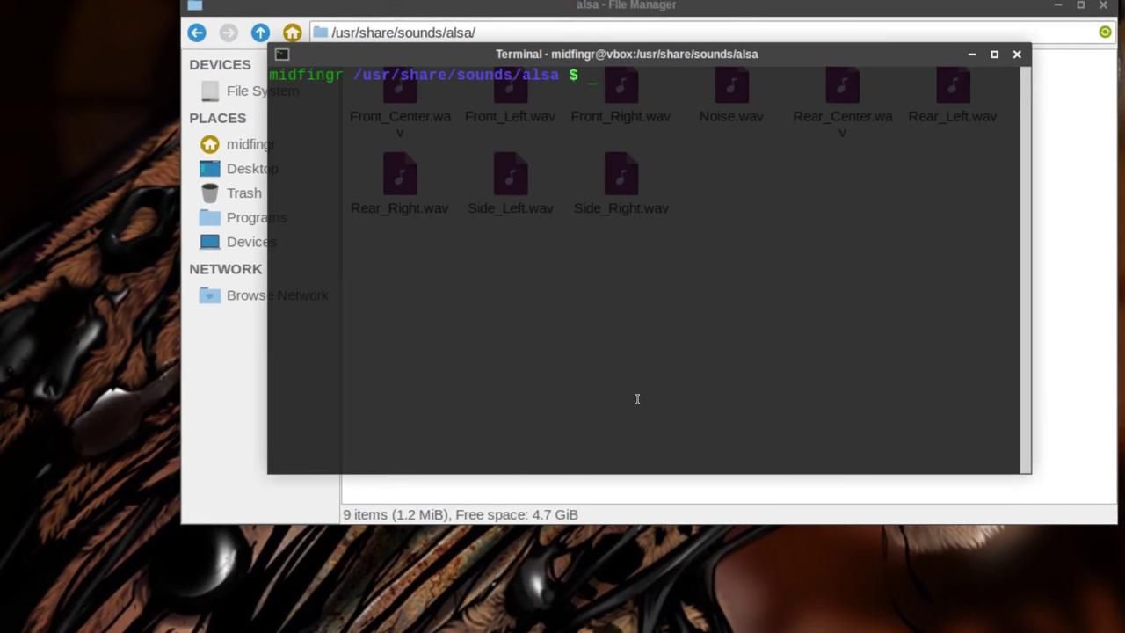
pyautogui.write('cp *.wav /home/midfingr/Music/')
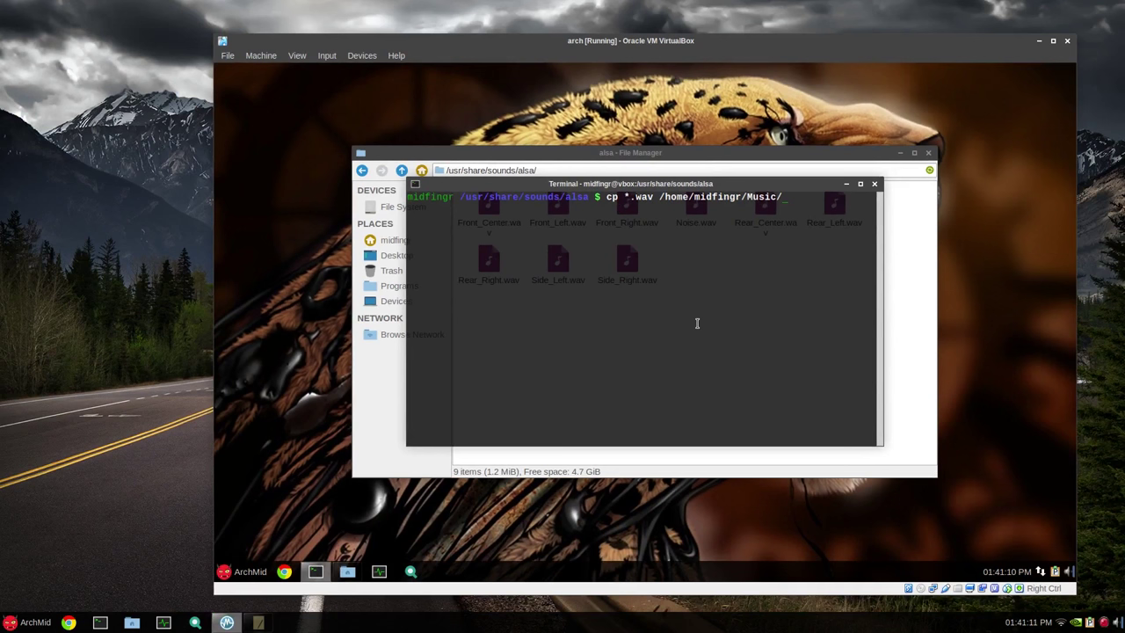
# - Run the copy, which fails because Music/cd is not a directory, then cd back home
pyautogui.write('cd')
pyautogui.press('Return')
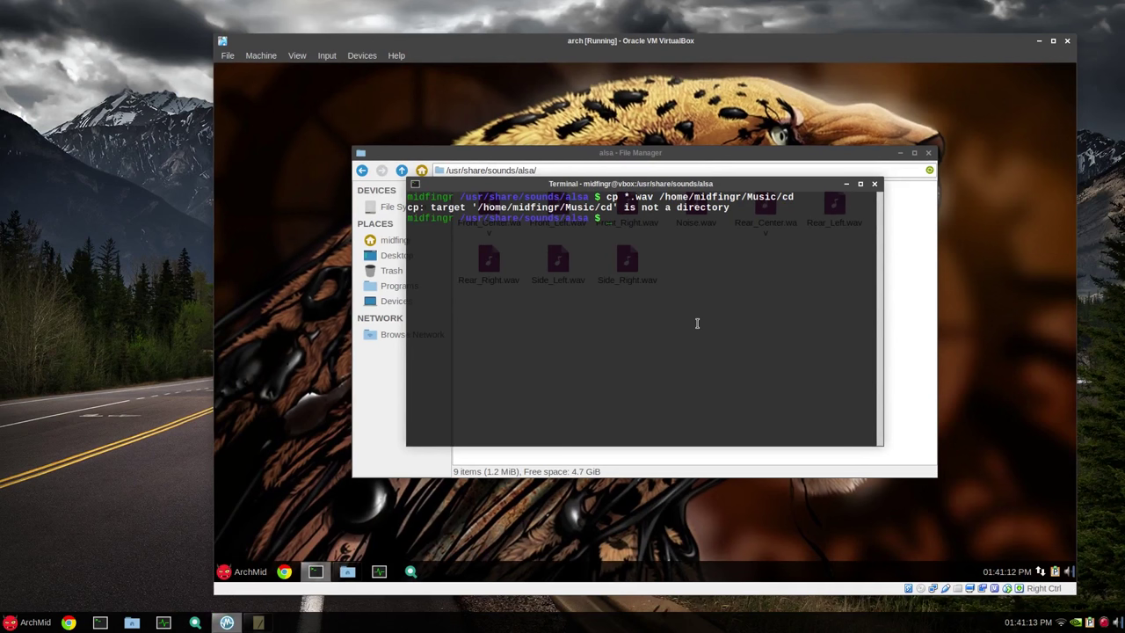
pyautogui.write('cd')
pyautogui.press('Return')
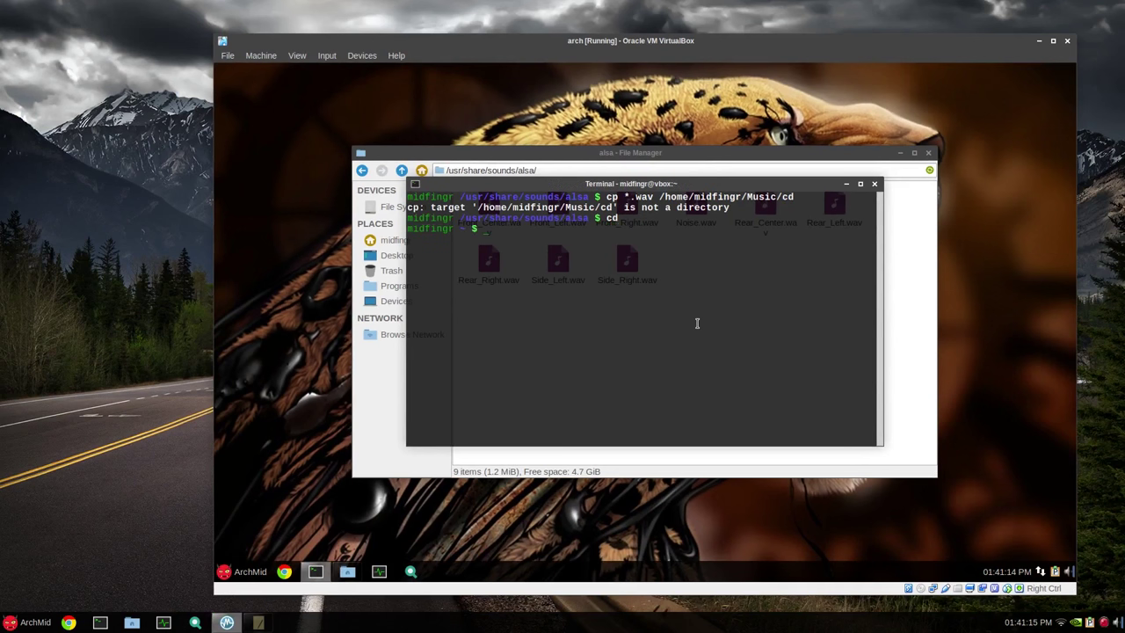
# - Clear the terminal, launch ncmpcpp, and browse the library of test WAVs like Noise.wav
pyautogui.hotkey('ctrl', 'l')
pyautogui.write('ncmpcpp')
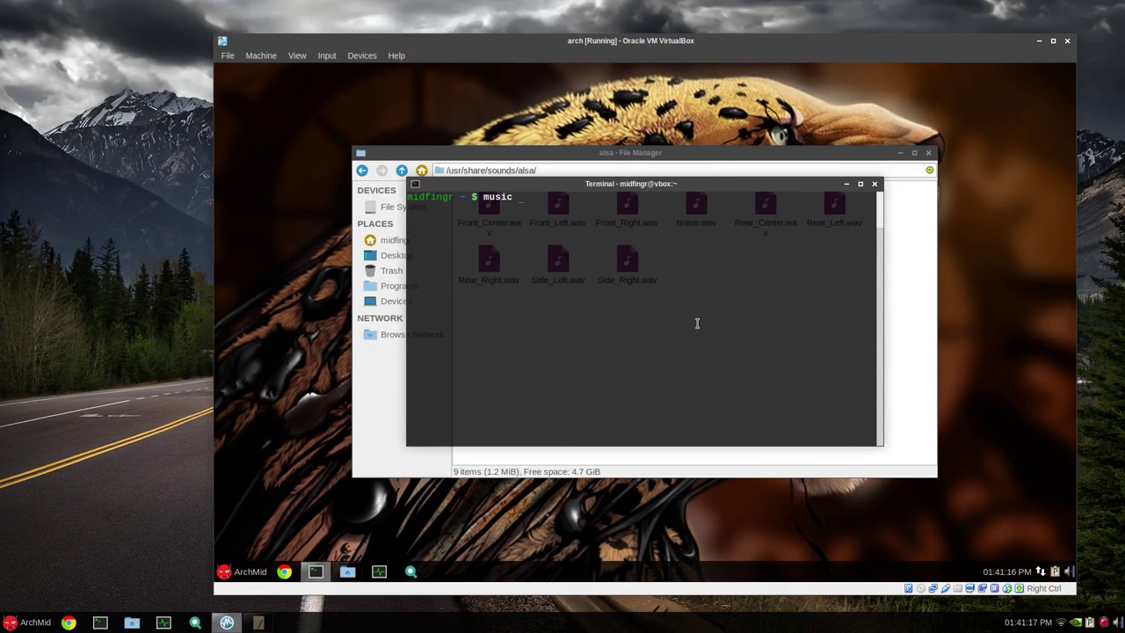
pyautogui.press('Return')
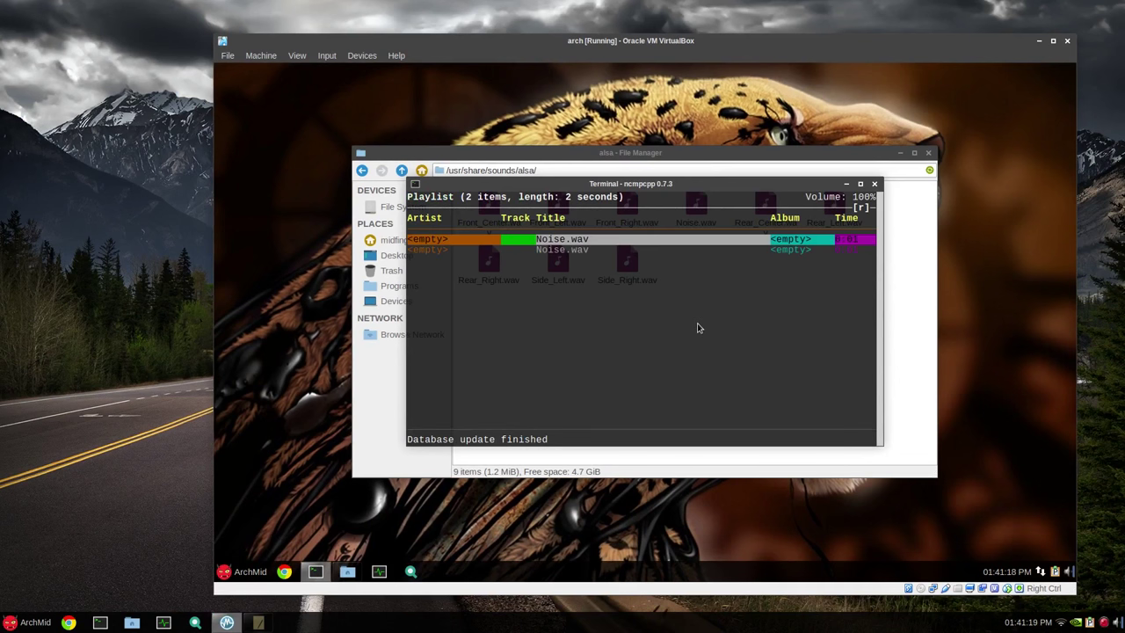
pyautogui.press('2')
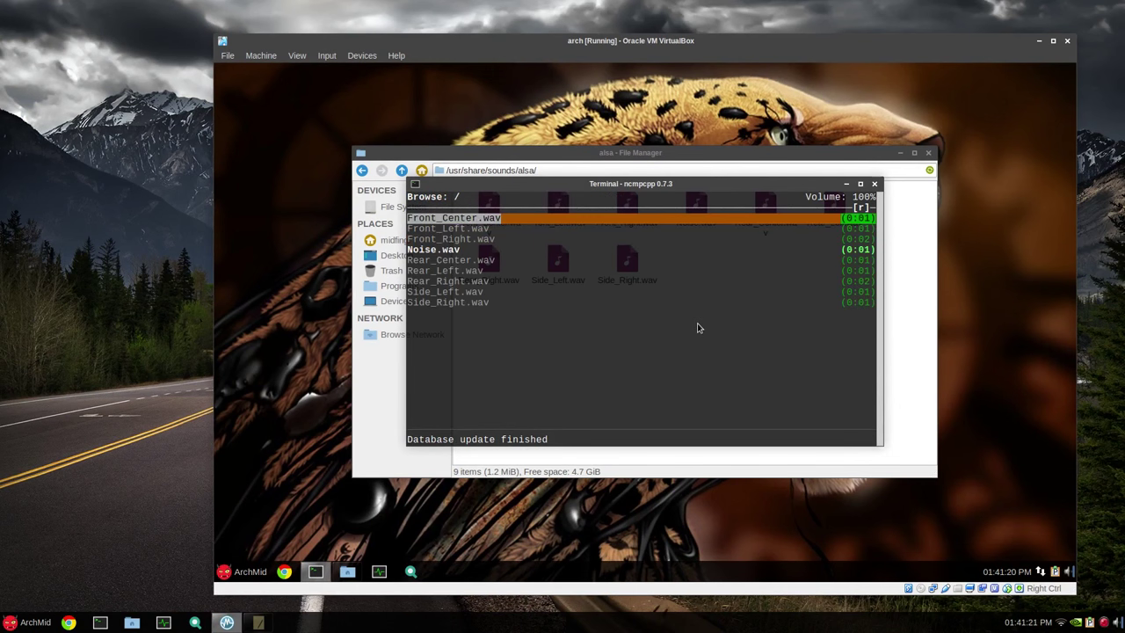
pyautogui.press('Down')
pyautogui.press('Down')
pyautogui.press('Down')
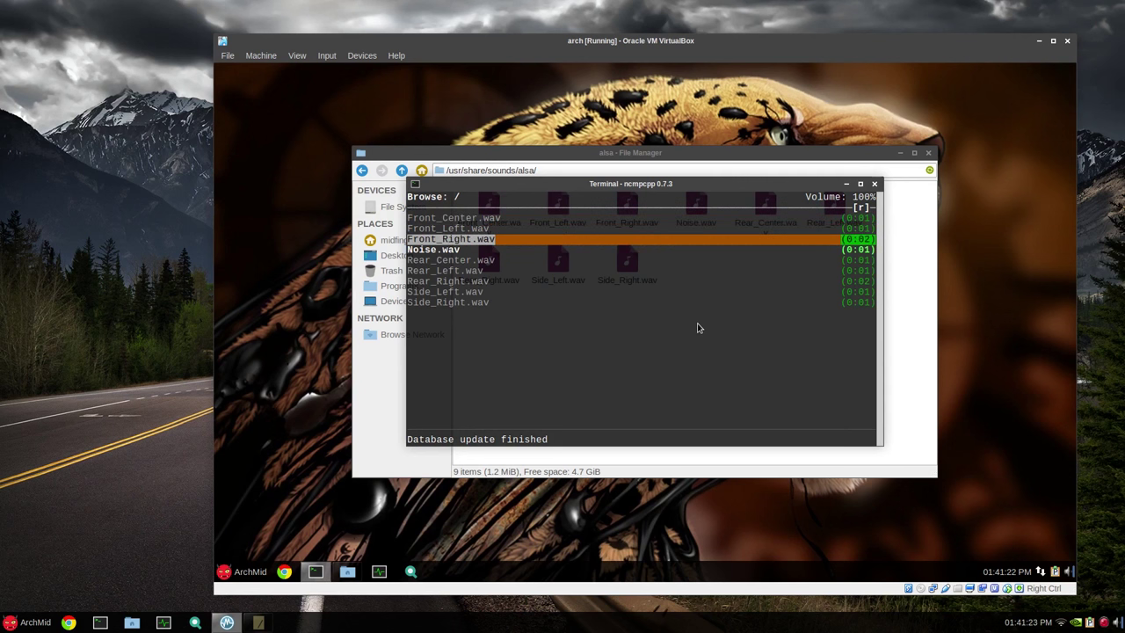
pyautogui.press('Up')
pyautogui.press('Up')
pyautogui.press('Up')
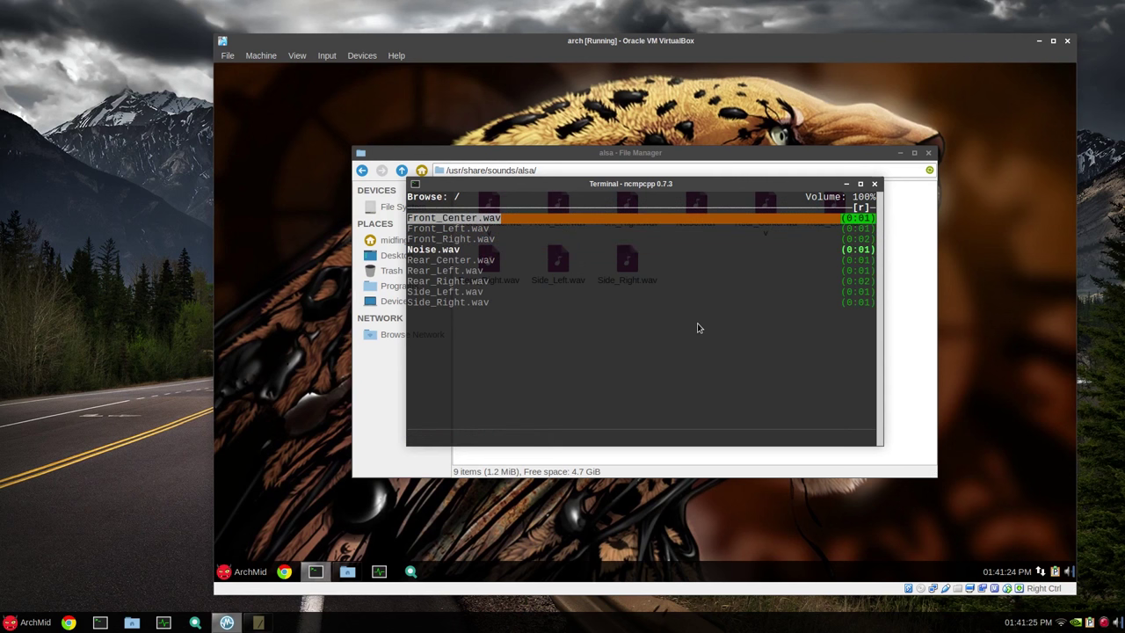
pyautogui.press('Down')
pyautogui.press('Down')
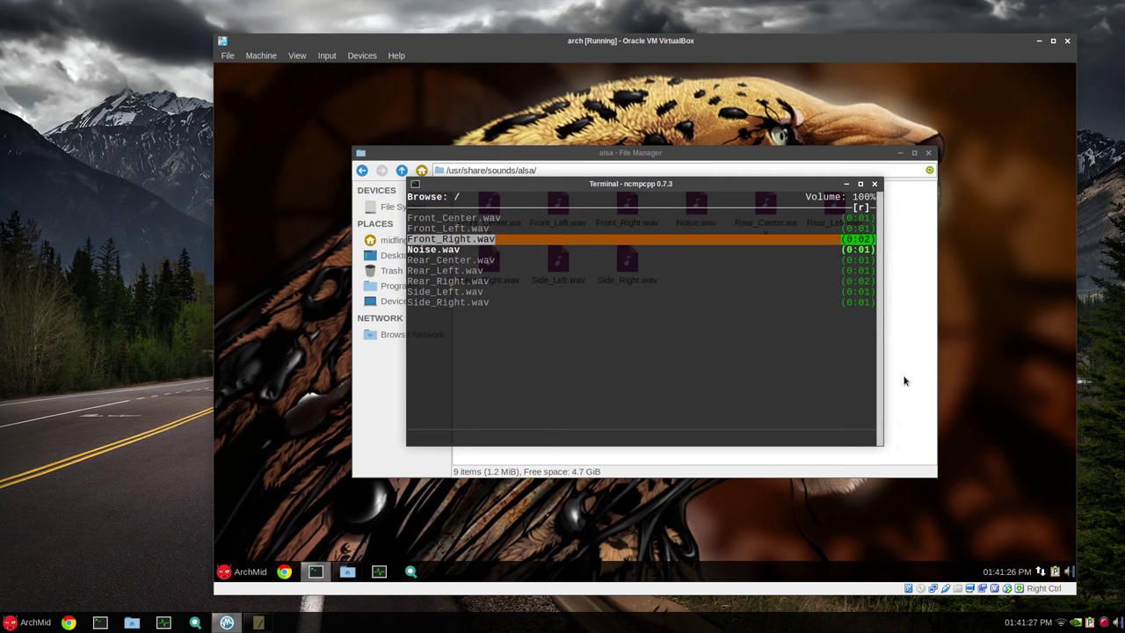
# - Check the copied files in the Music folder in the file manager, then return to ncmpcpp
pyautogui.click(904, 382)
pyautogui.hotkey('alt', 'Tab')
pyautogui.press('q')
pyautogui.doubleClick(629, 220)
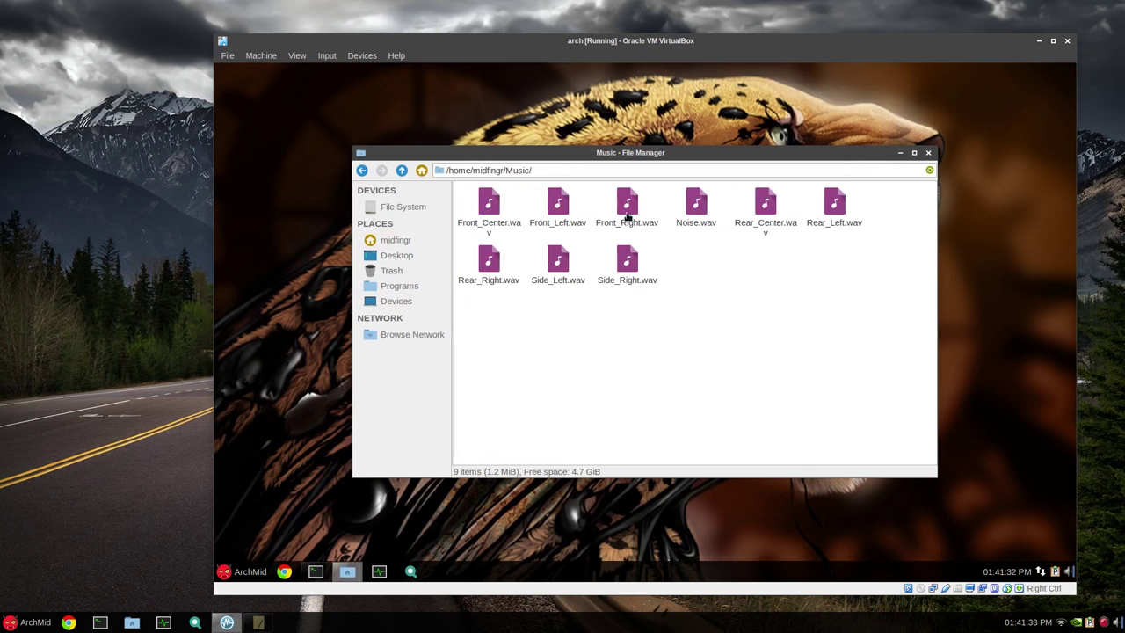
pyautogui.hotkey('alt', 'Tab')
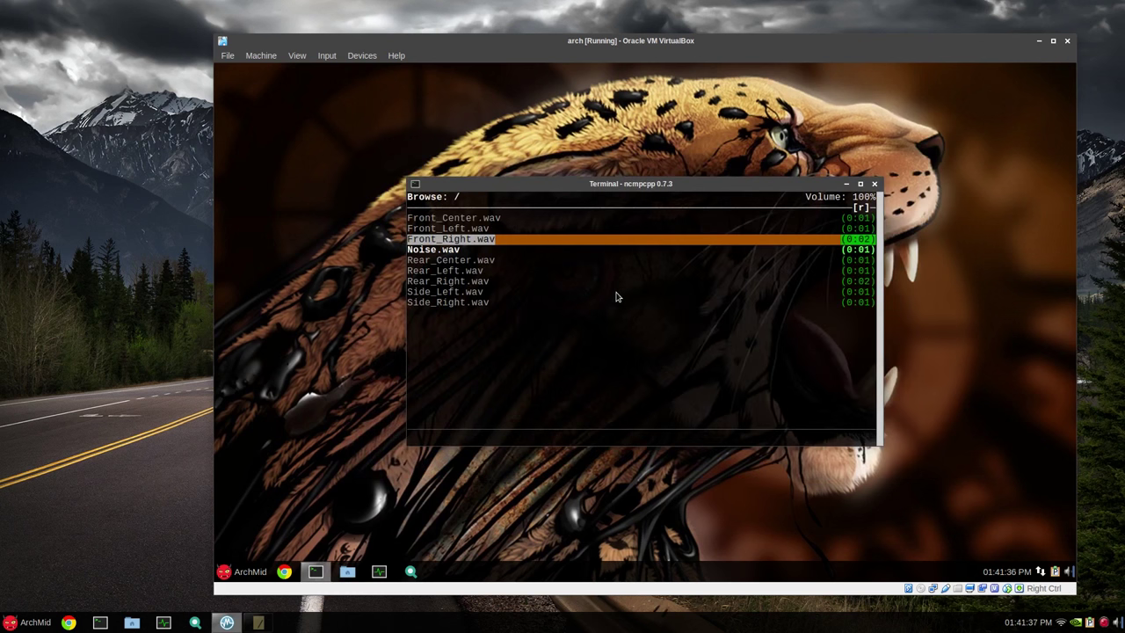
# - Play Noise.wav and open the music visualizer
pyautogui.press('Down')
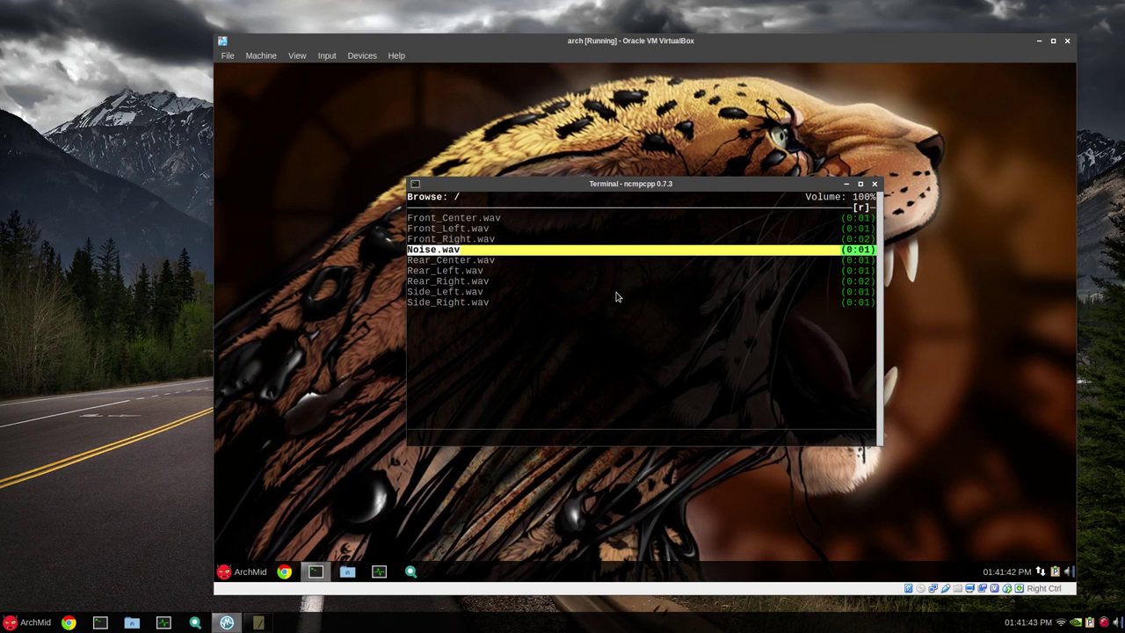
pyautogui.press('Return')
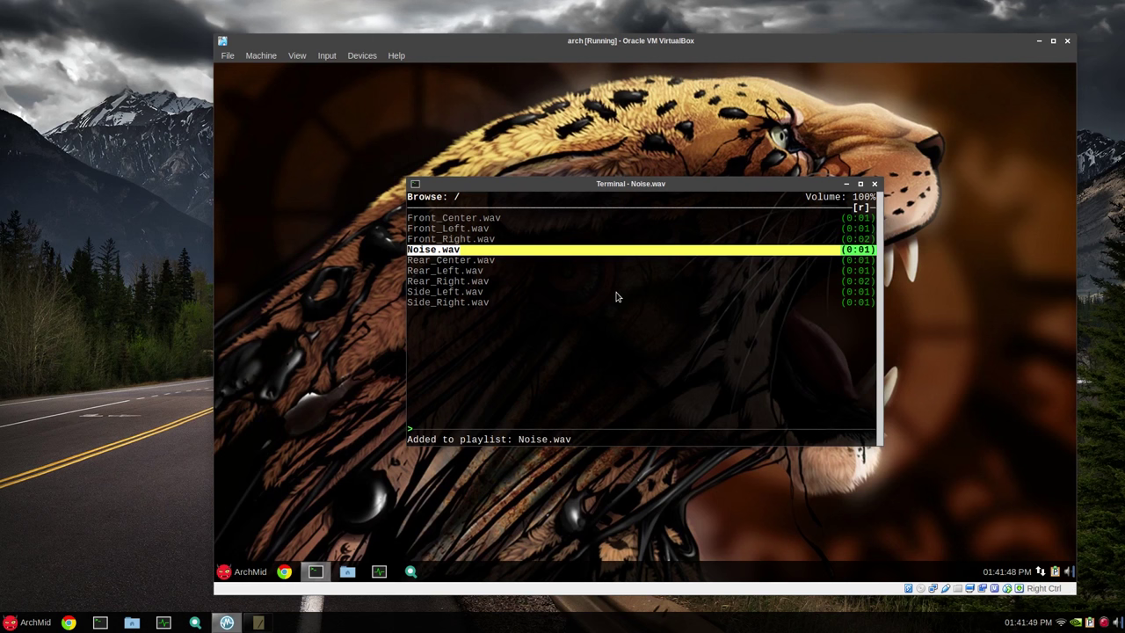
pyautogui.press('8')
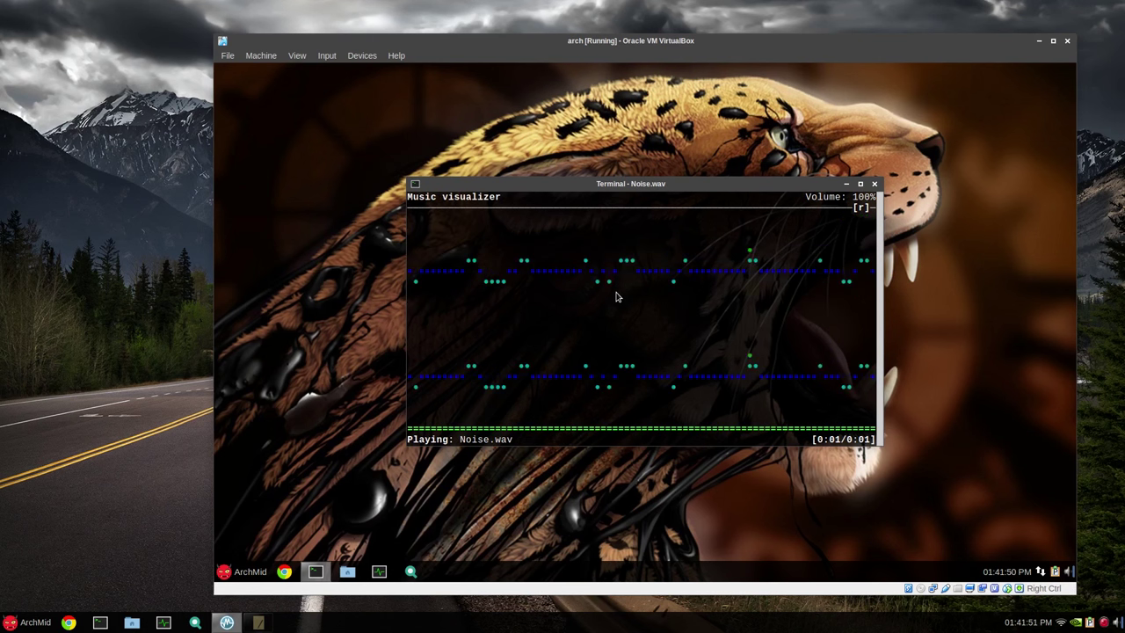
# - Cycle through filled wave, spectrum, ellipse and sound wave visualizations, then show the clock screen
pyautogui.press('space')
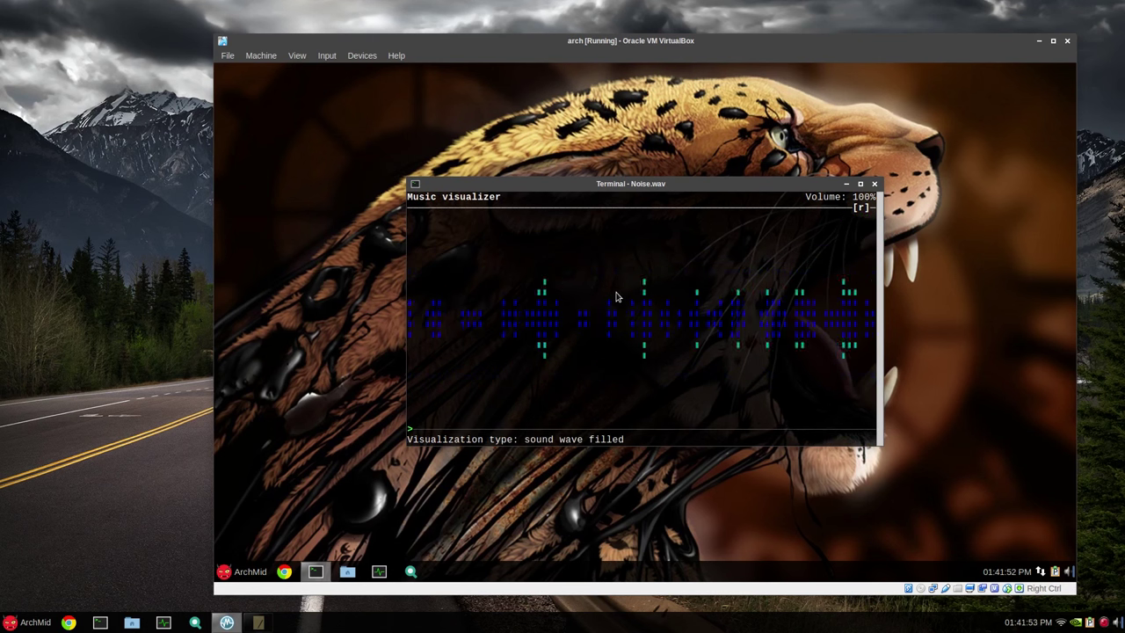
pyautogui.press('space')
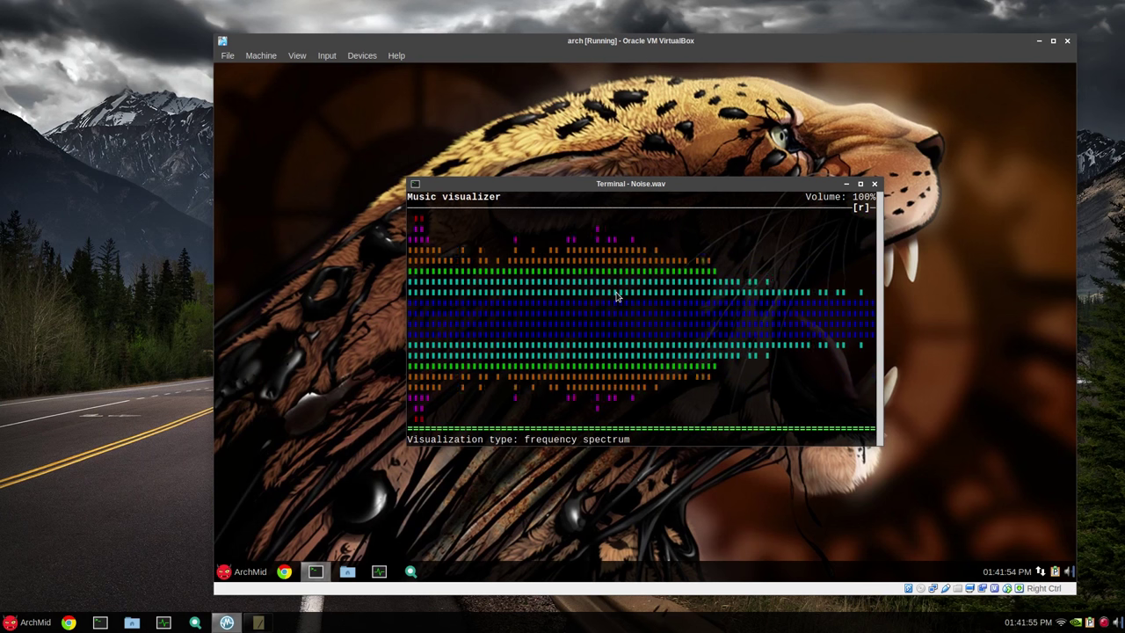
pyautogui.press('space')
pyautogui.press('space')
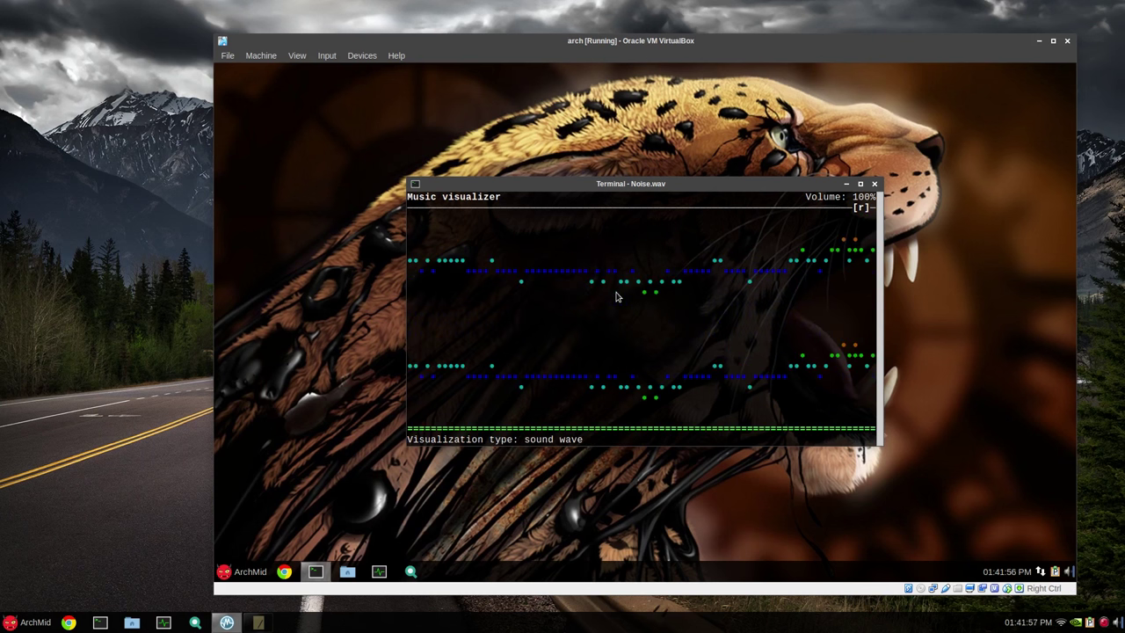
pyautogui.press('space')
pyautogui.press('space')
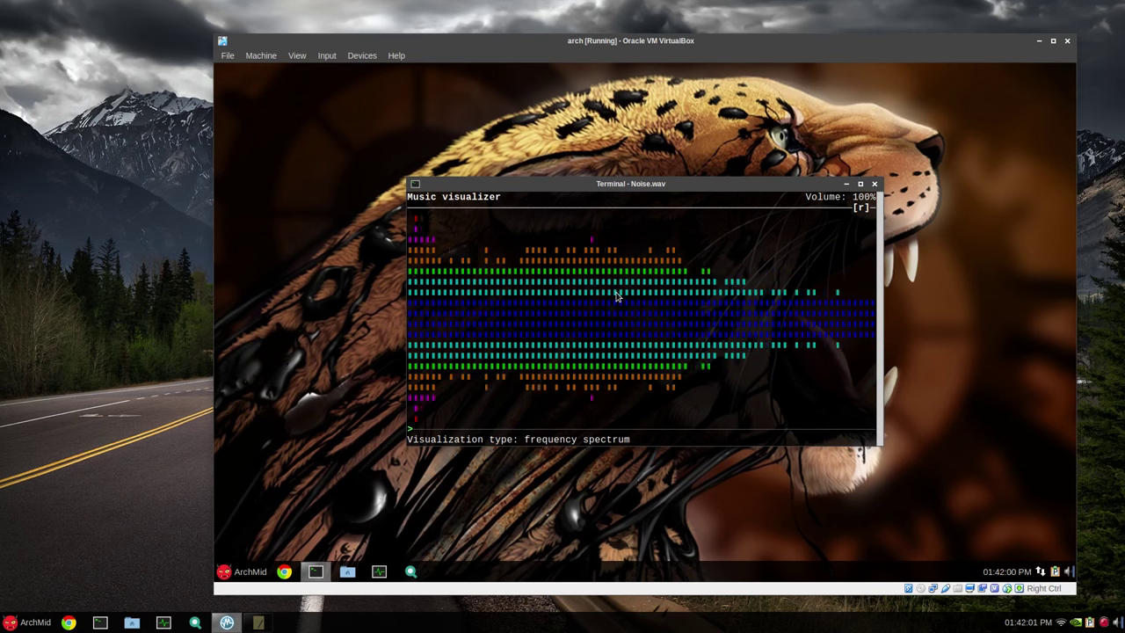
pyautogui.press('space')
pyautogui.press('space')
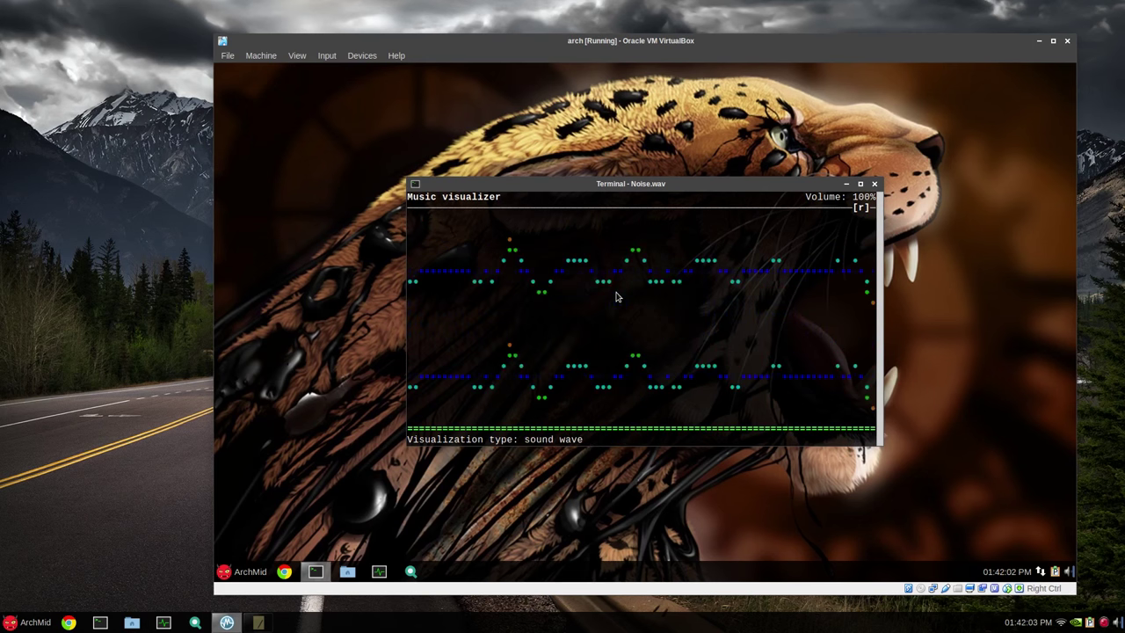
pyautogui.press('=')
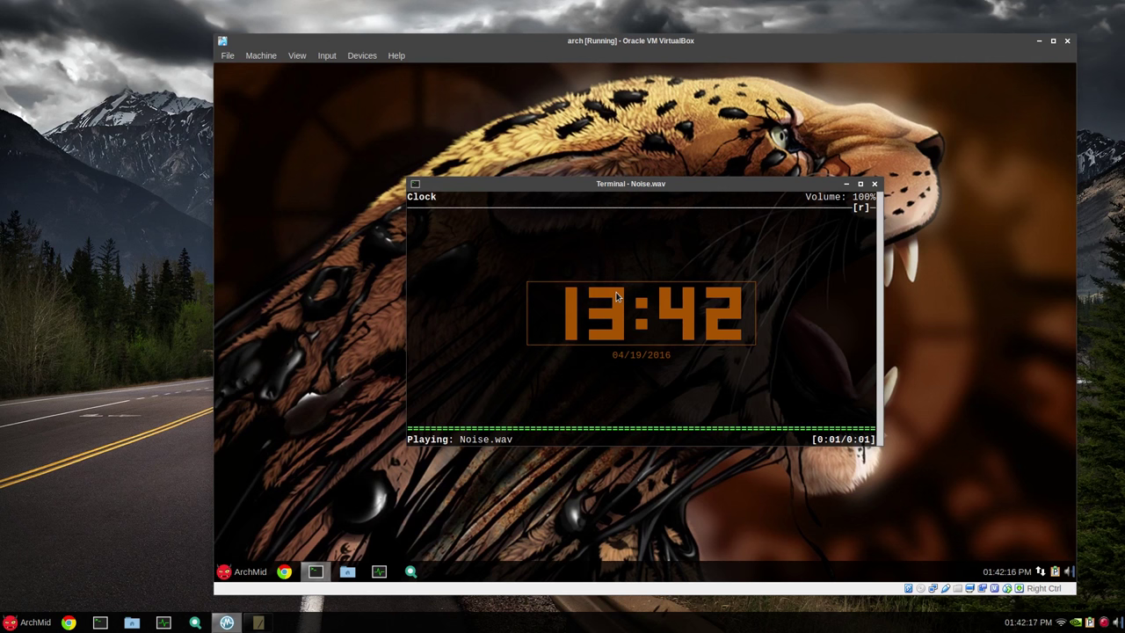
# - Step through ncmpcpp screens 1 to 7 to find the outputs list, then back to the visualizer
pyautogui.press('1')
pyautogui.press('2')
pyautogui.press('3')
pyautogui.press('3')
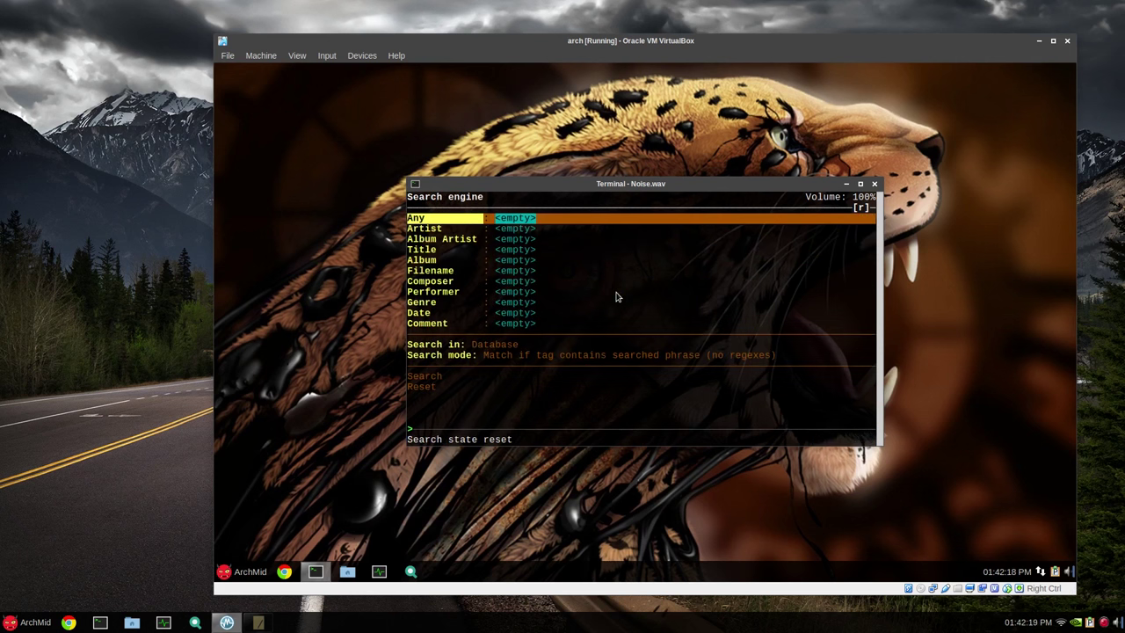
pyautogui.press('4')
pyautogui.press('5')
pyautogui.press('6')
pyautogui.press('7')
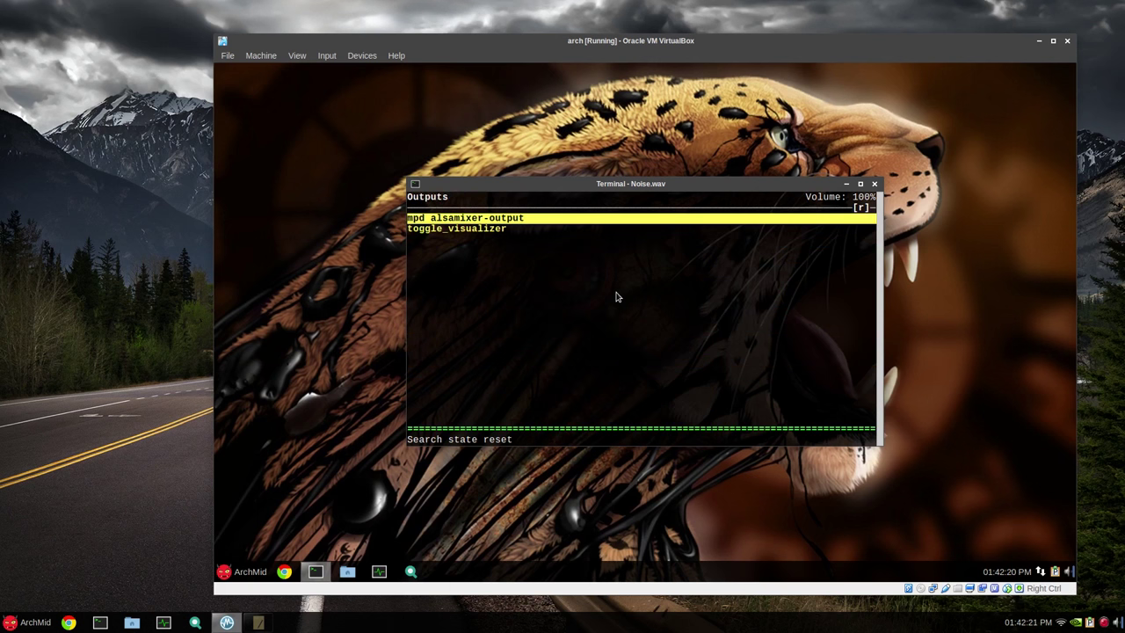
pyautogui.press('8')
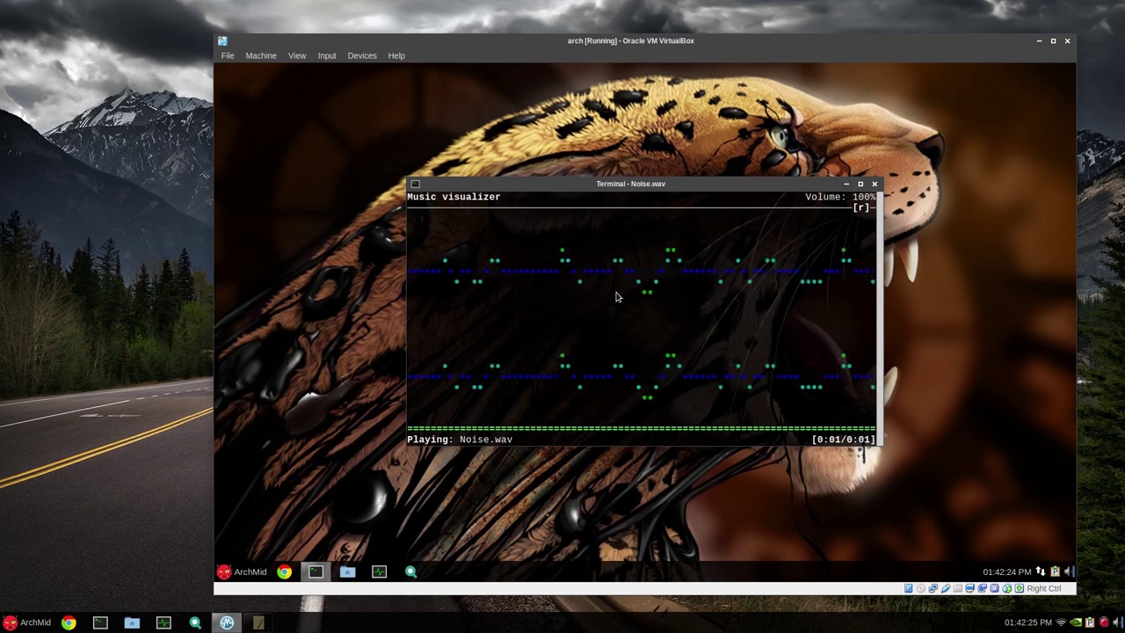
# - Disable the toggle_visualizer output and return to the now-blank visualizer
pyautogui.press('7')
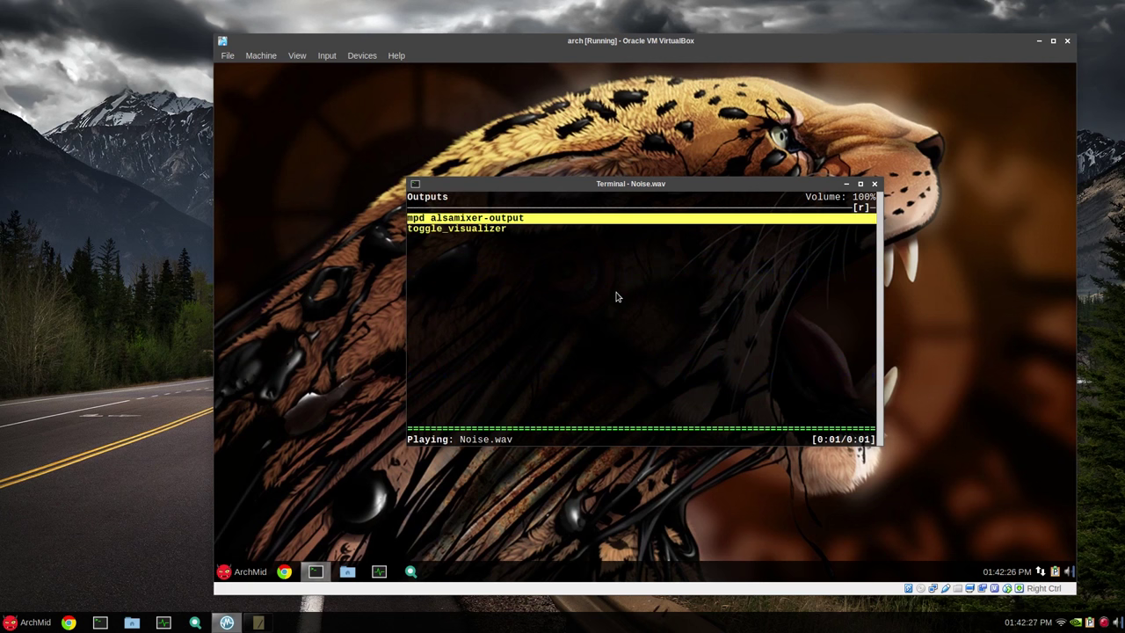
pyautogui.press('Down')
pyautogui.press('Return')
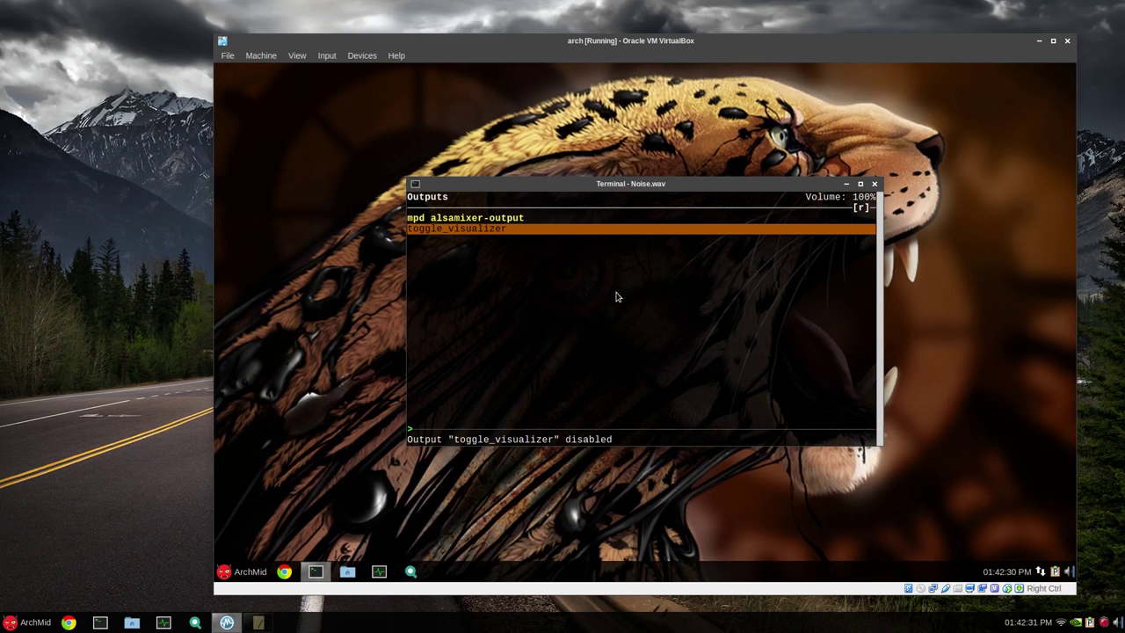
pyautogui.press('8')
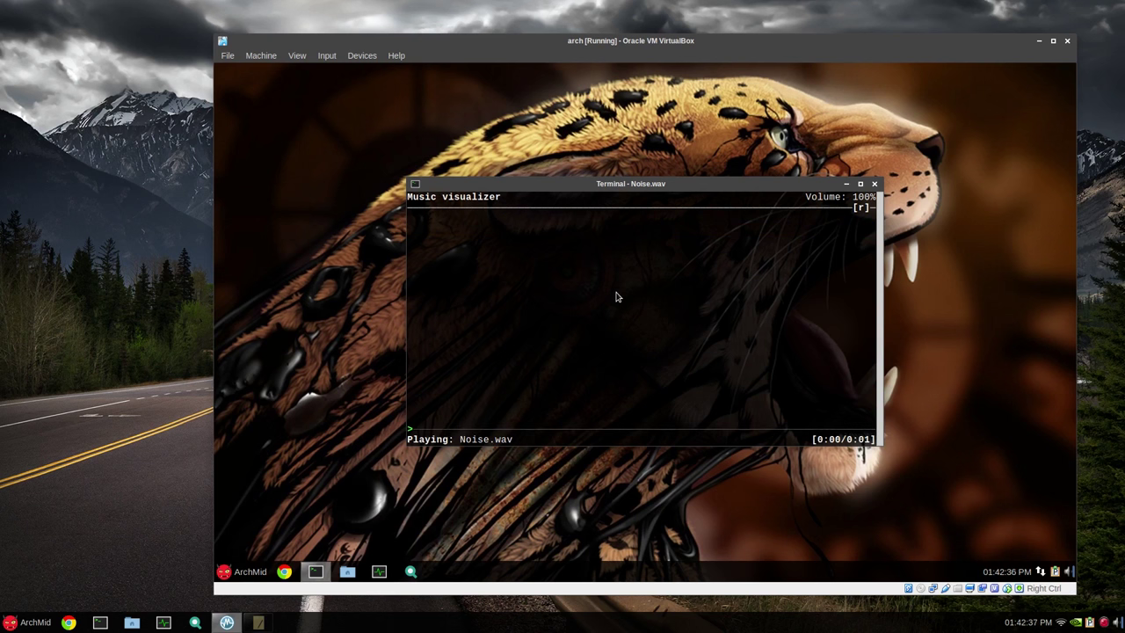
# - Stop Noise.wav playback, quit ncmpcpp, and exit the shell with Ctrl+D
pyautogui.press('s')
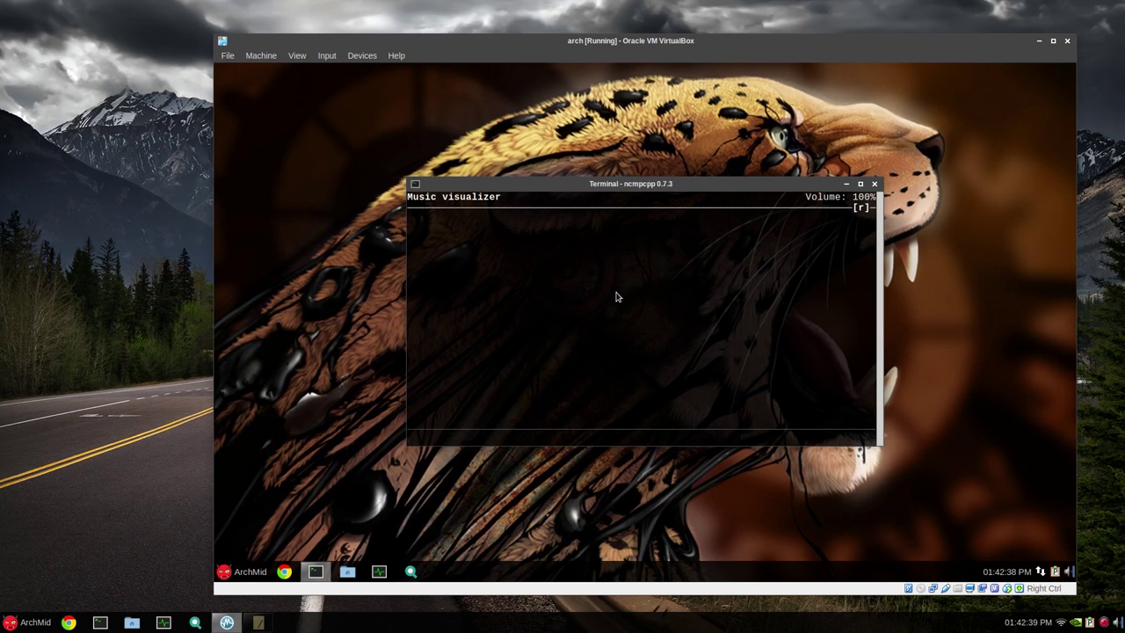
pyautogui.press('q')
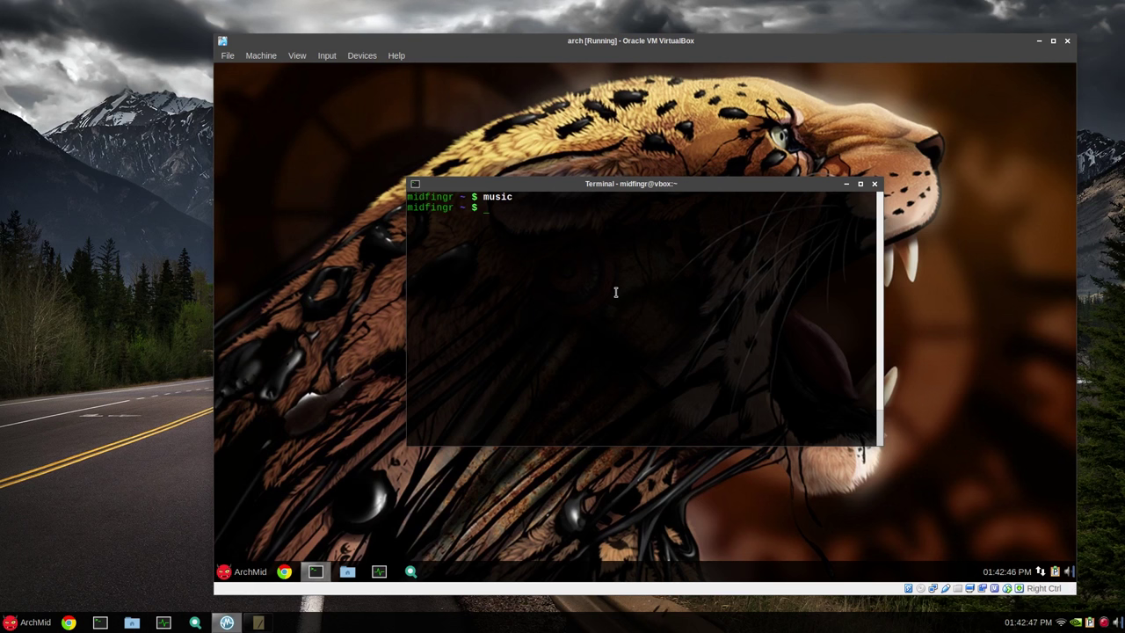
pyautogui.hotkey('ctrl', 'd')
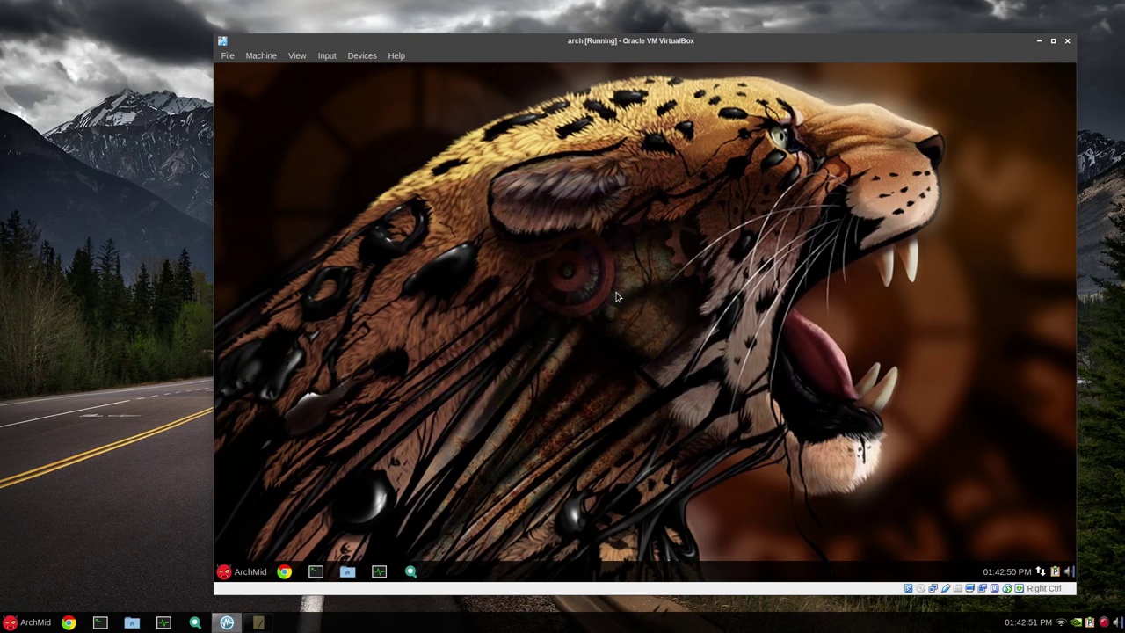